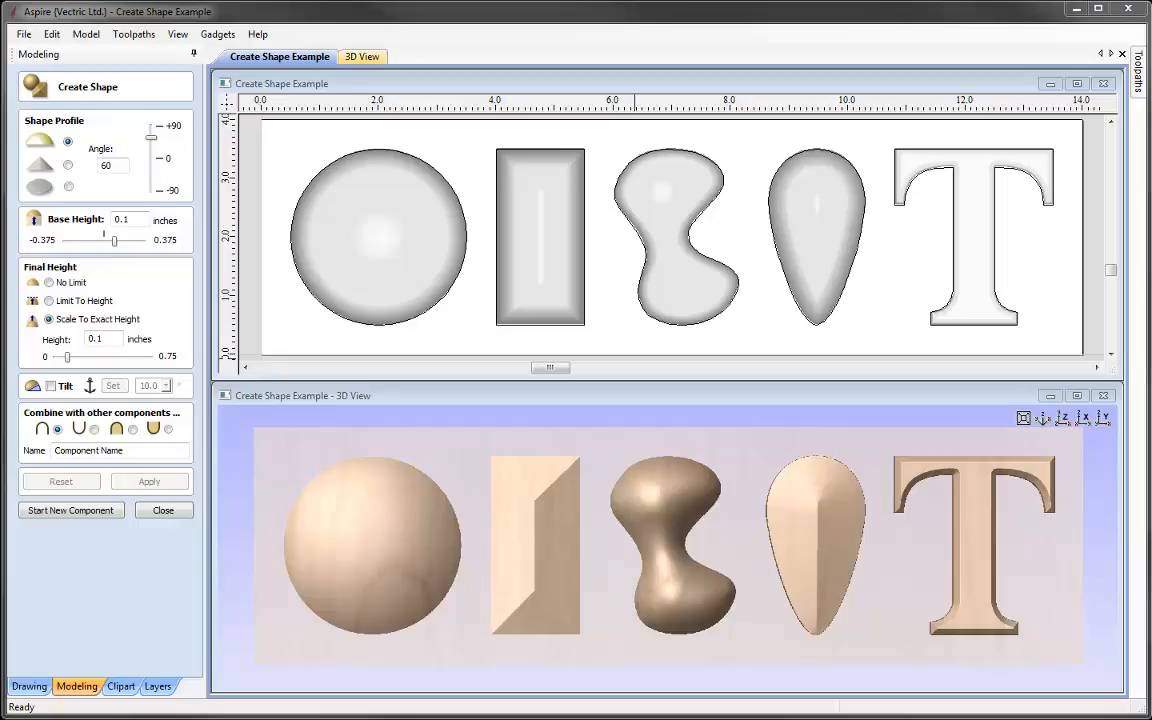
Close the current drawing, reopen Create Shape Example.crv3d and tile its 2D and 3D views one above the other
left_click(24, 34)
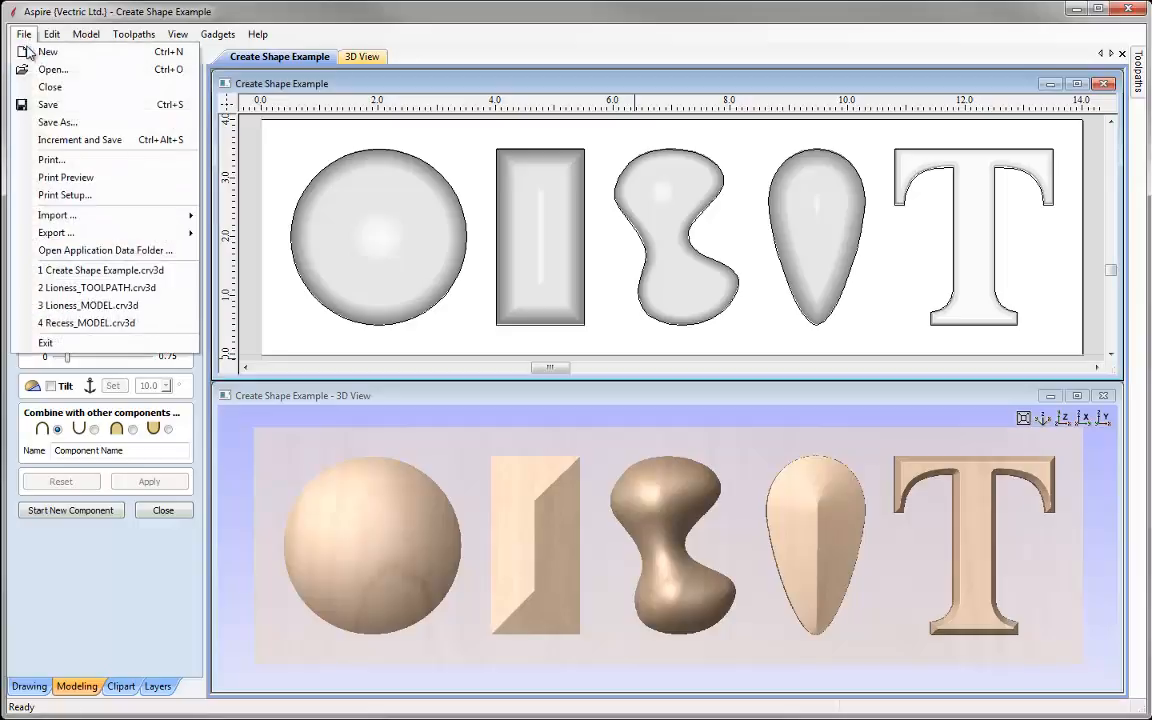
left_click(92, 94)
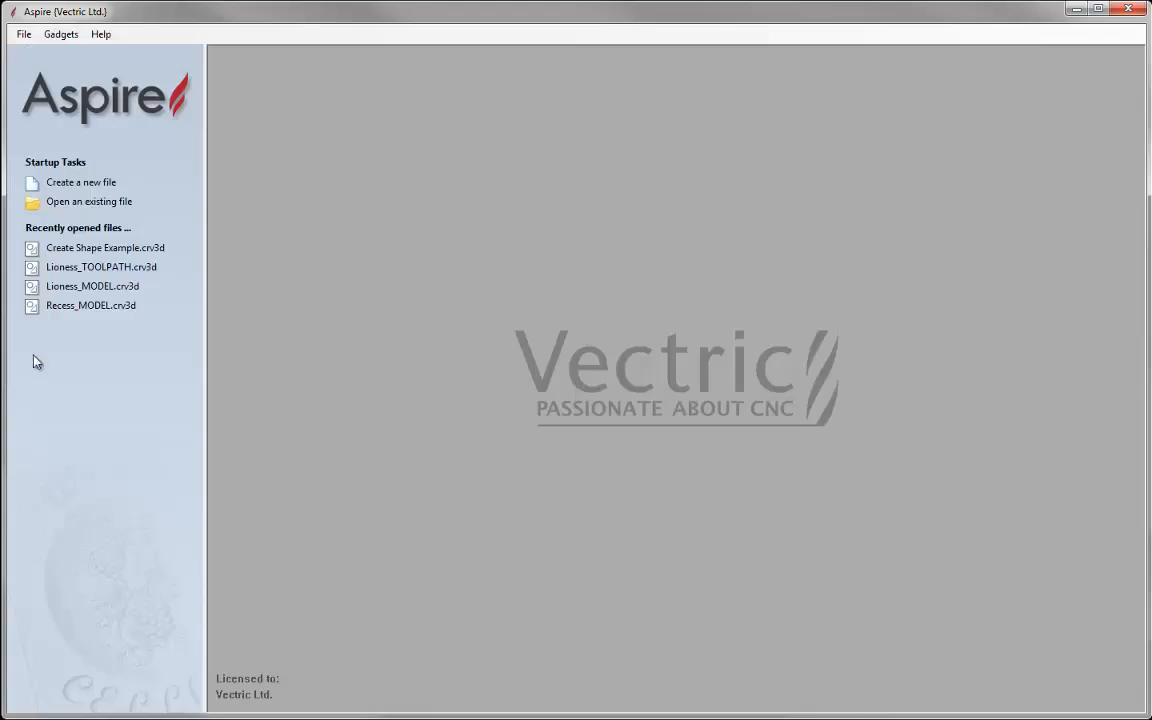
left_click(113, 204)
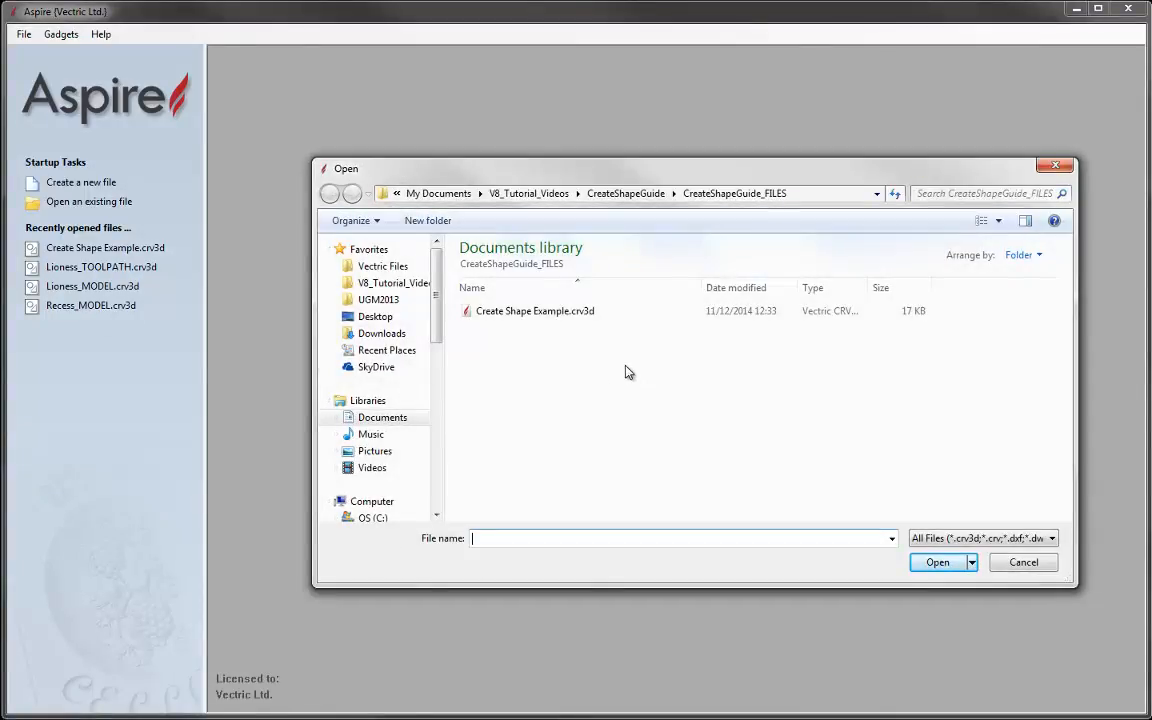
left_click(528, 313)
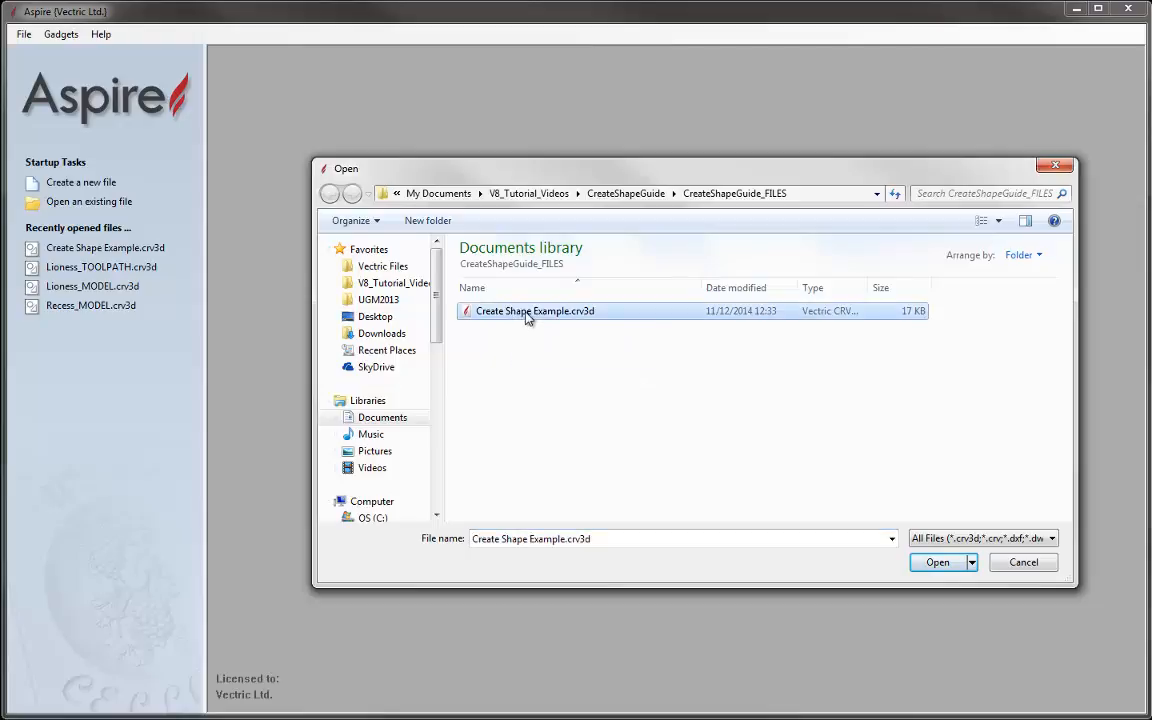
left_click(937, 562)
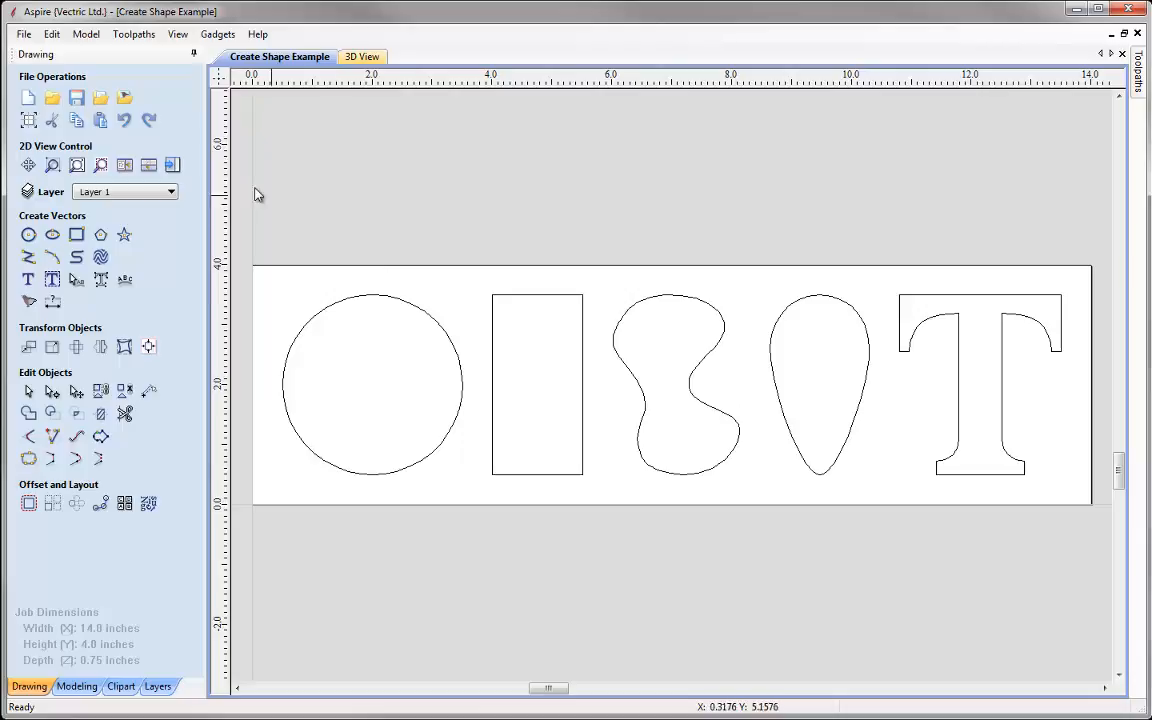
left_click(148, 166)
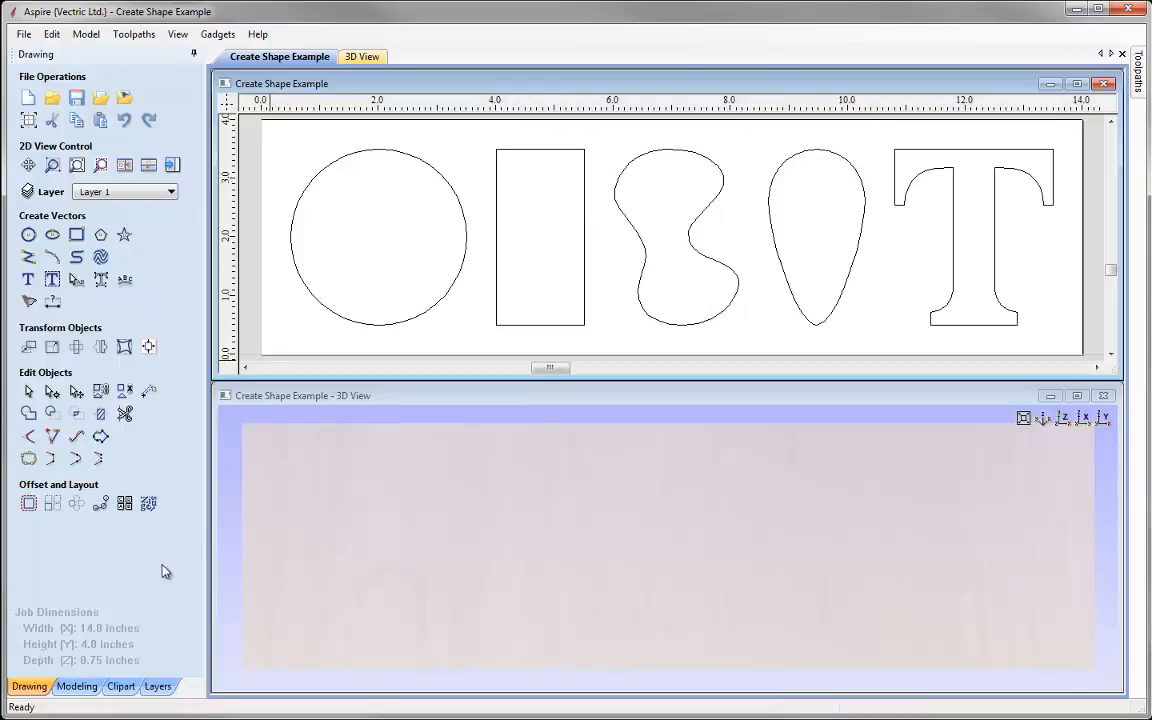
Create a rounded-profile shape component named Dome from the circle vector, with a 45 degree angle, 0.0 base height and no height limit
left_click(77, 686)
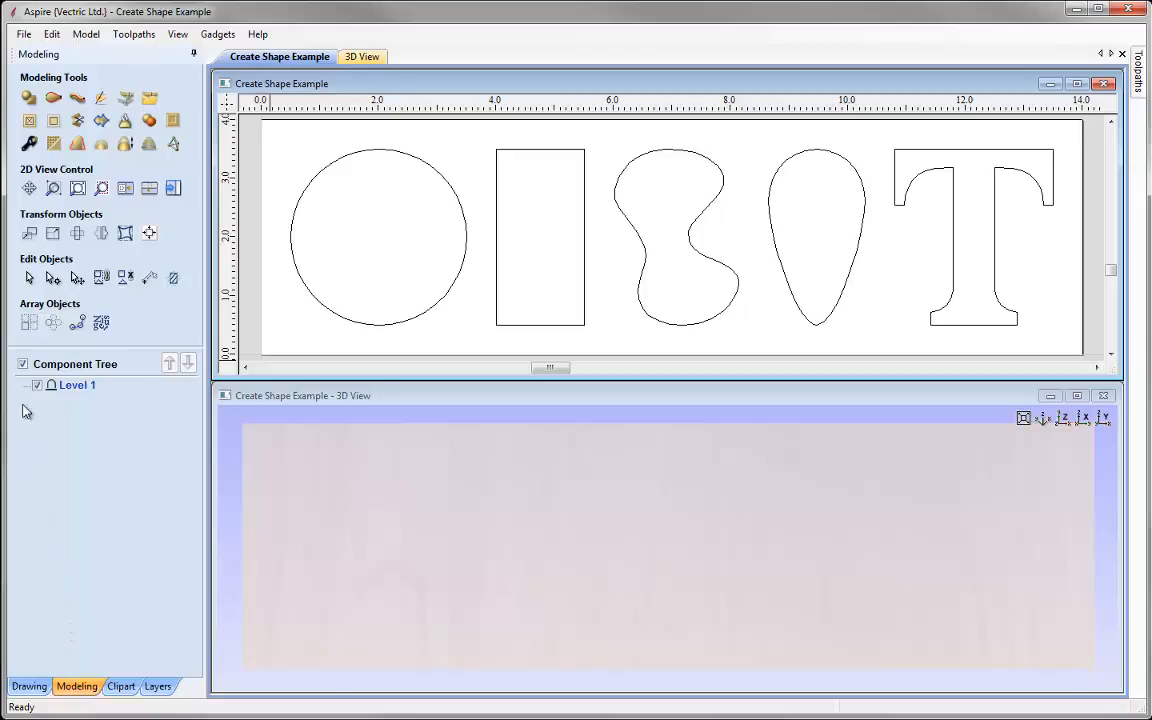
left_click(28, 99)
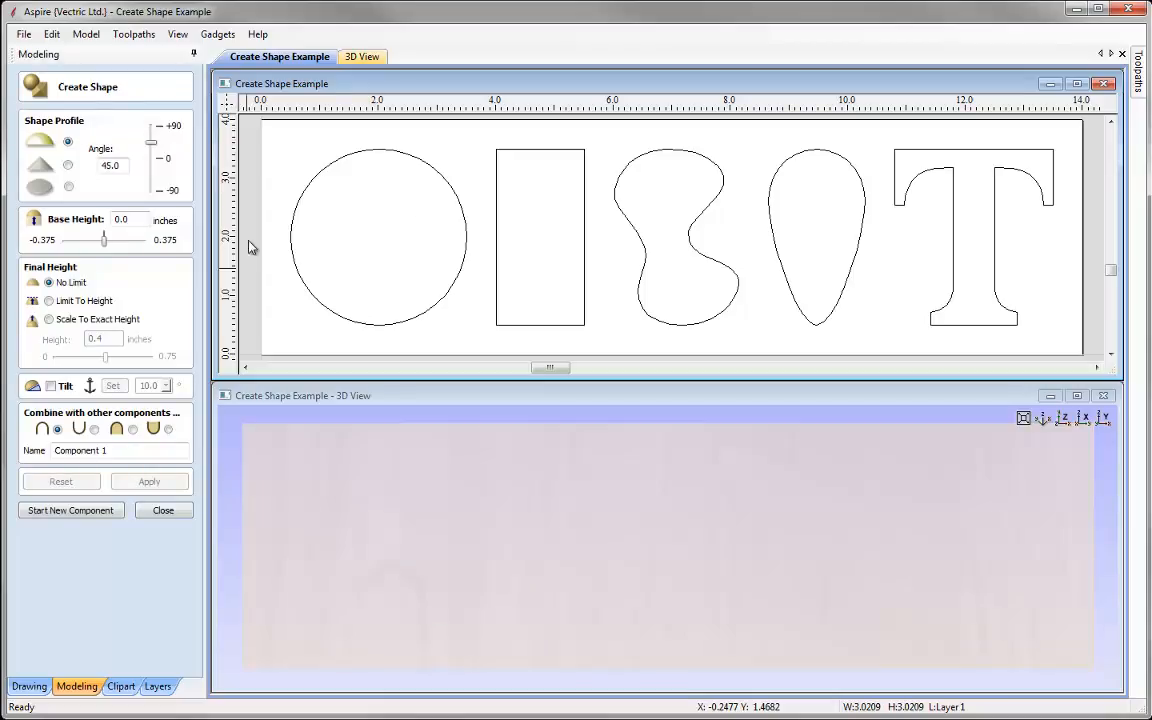
left_click(324, 177)
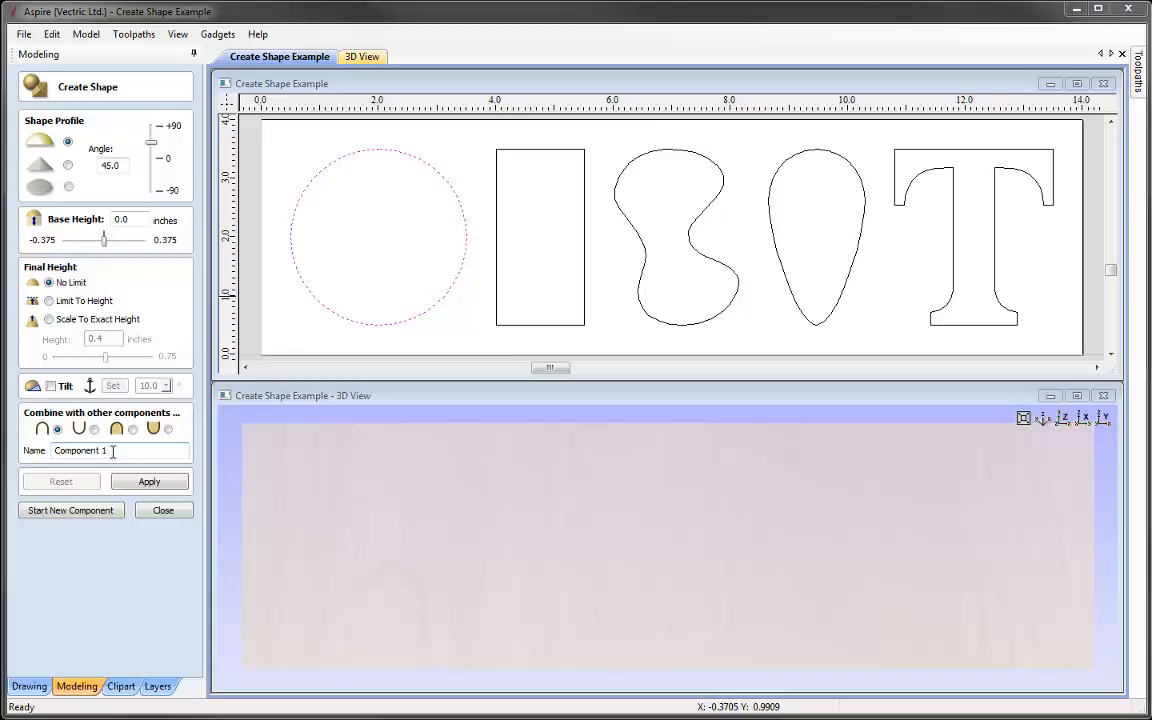
left_click_drag(107, 451, 49, 451)
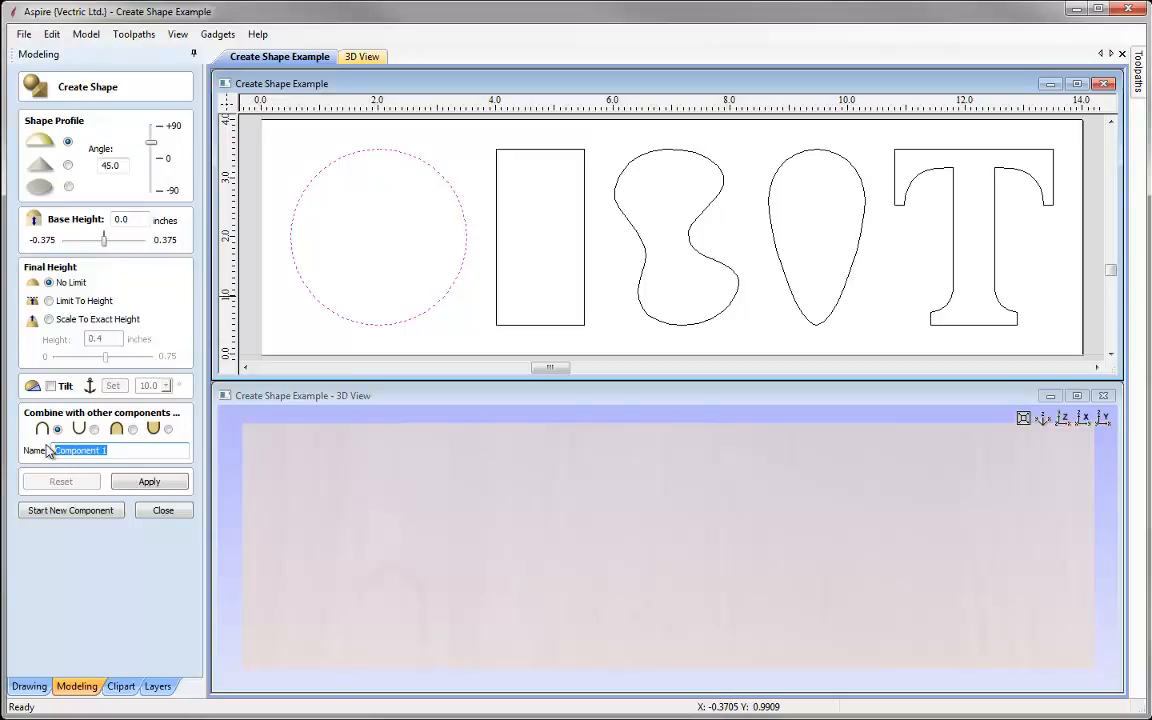
type("Dome")
left_click(128, 484)
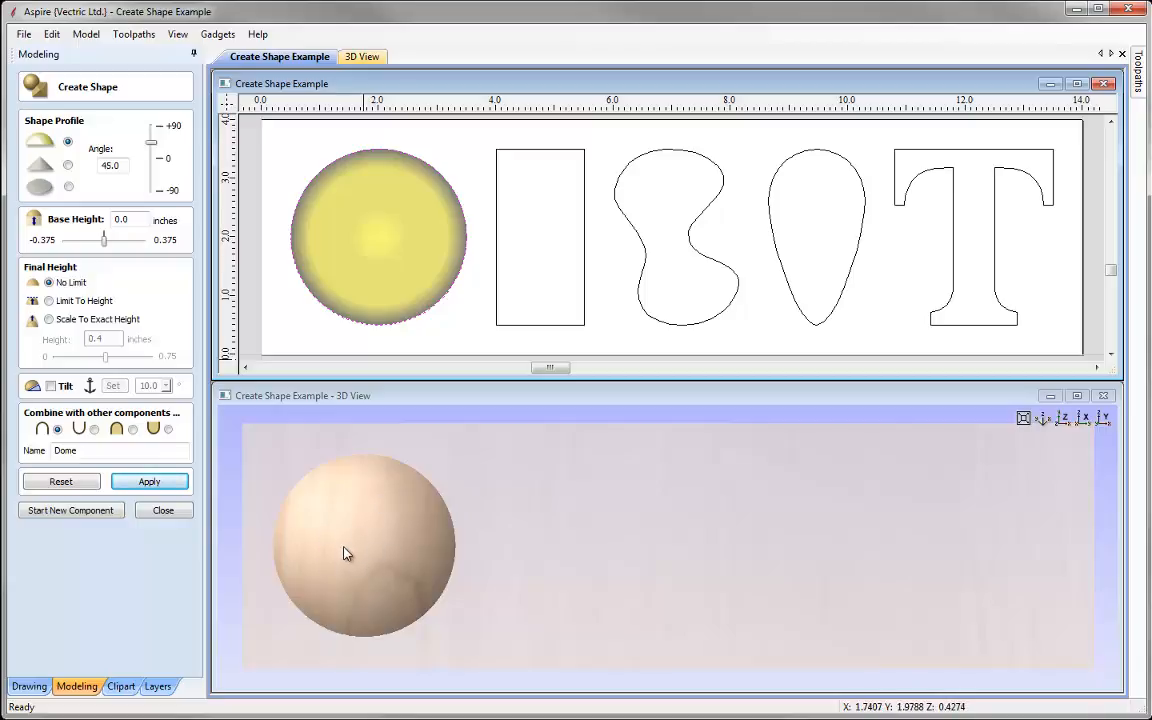
left_click(163, 511)
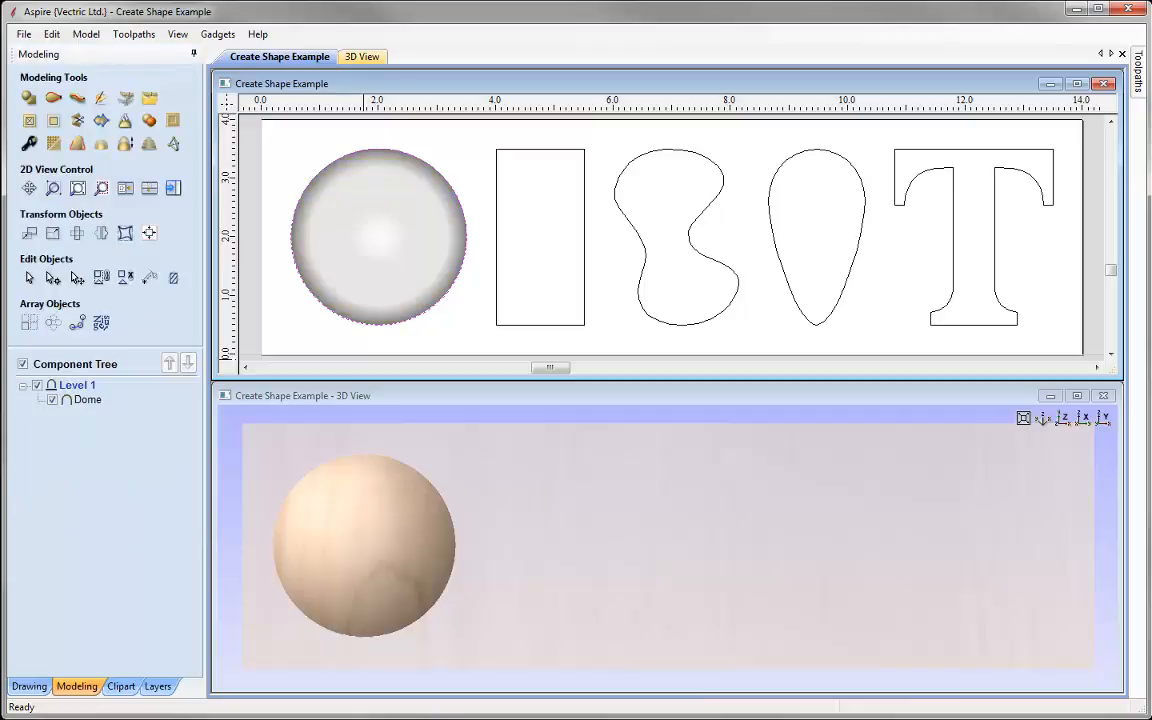
Check the Dome component's combine mode, base and total height, and highlight it in the Component Tree before clearing the selection
mouse_move(108, 408)
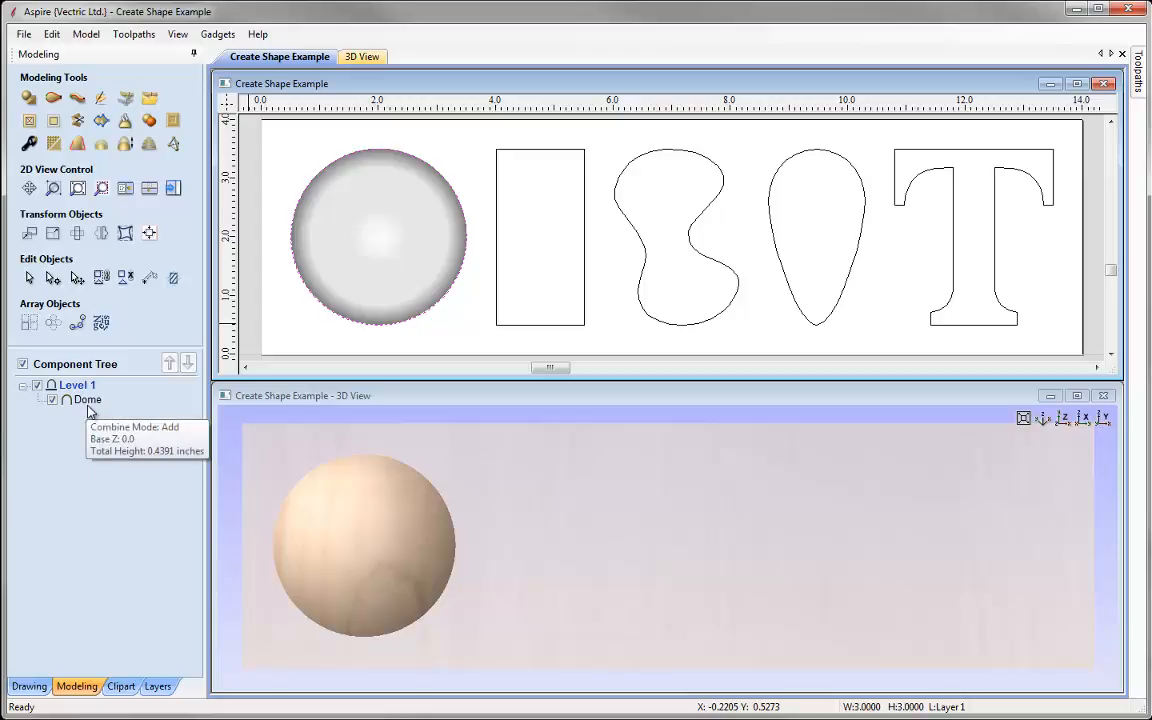
left_click(92, 404)
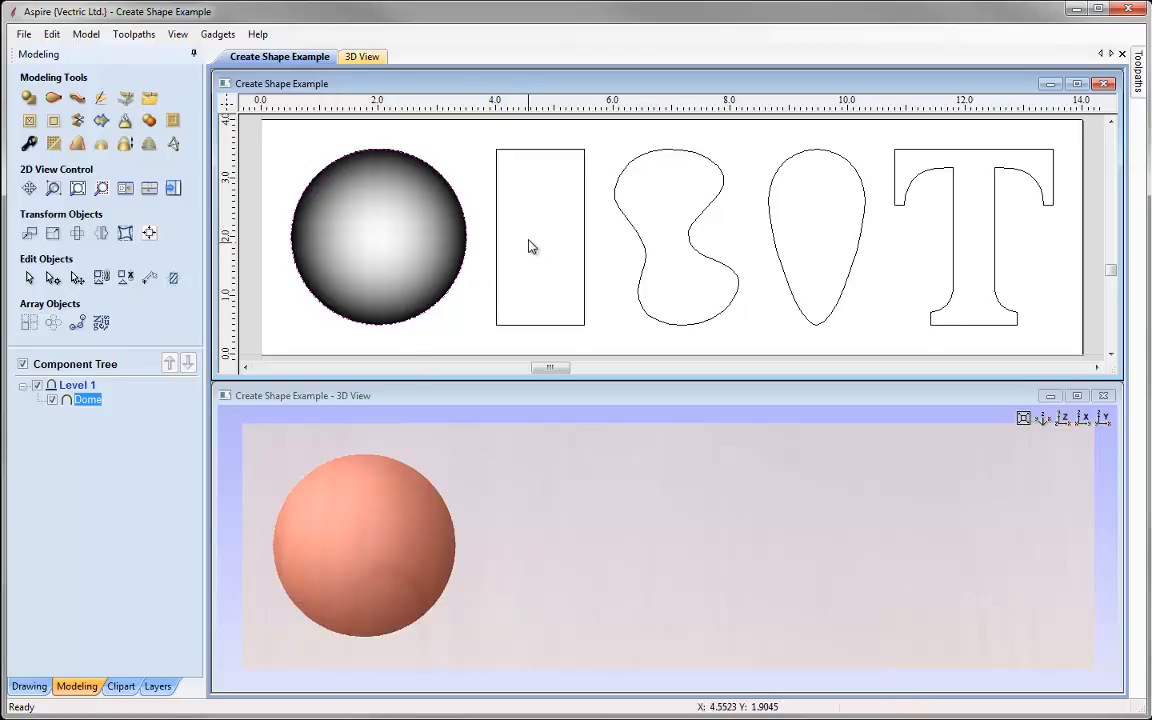
left_click(547, 221)
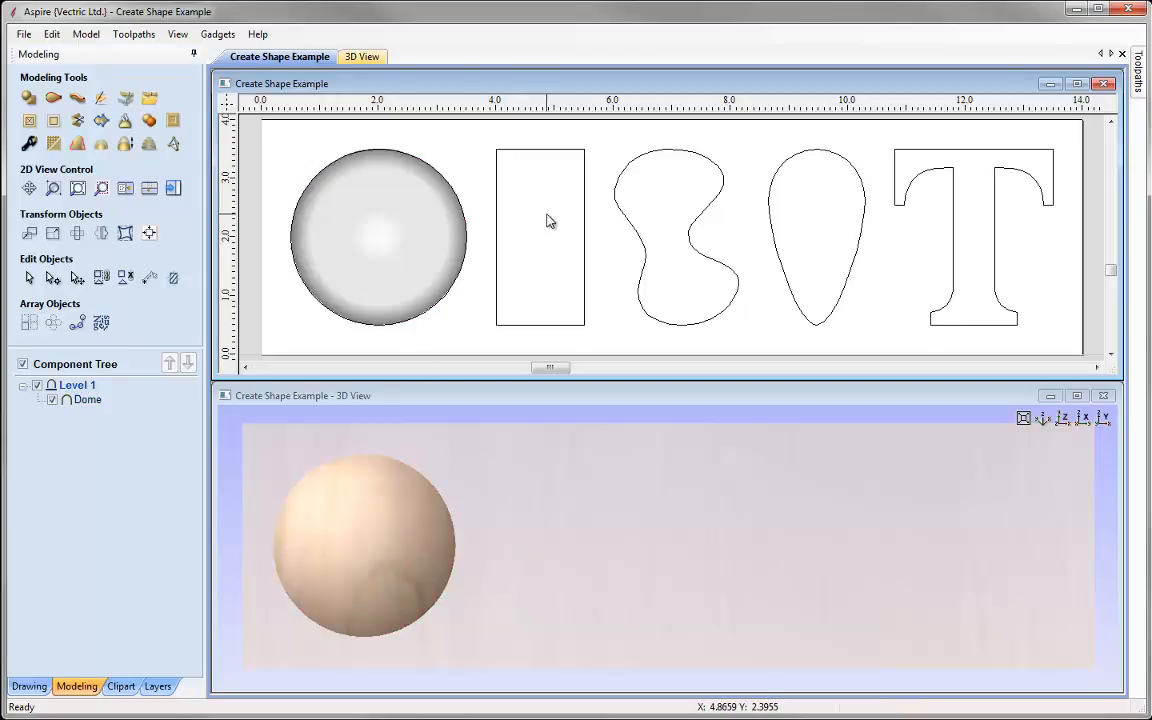
Move the Dome component away from its circle over the rectangle and curved shape, and resize it to about 1.70 x 1.76 inches
left_click(400, 262)
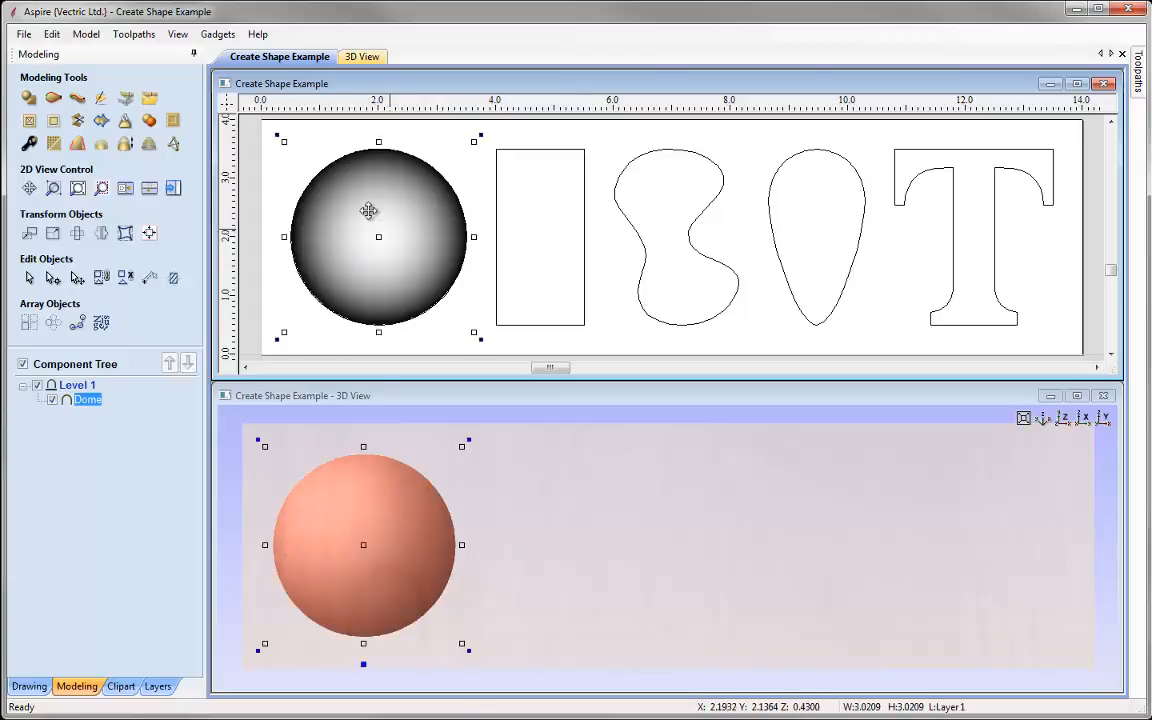
left_click_drag(420, 225, 606, 232)
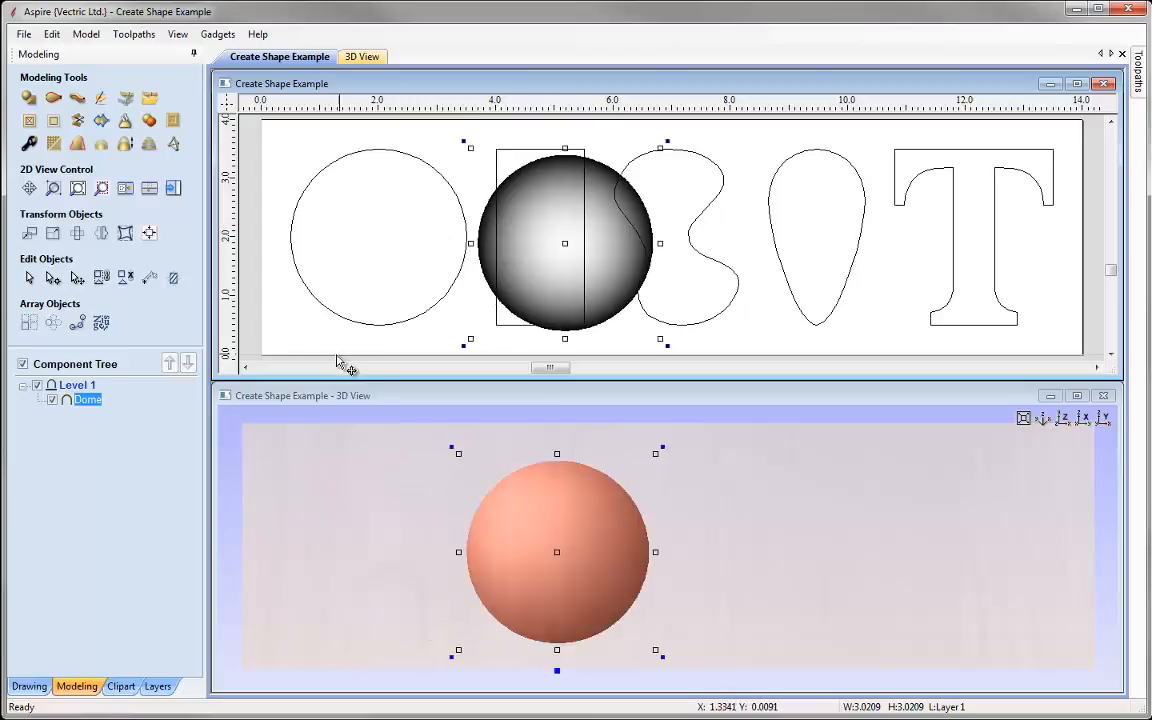
mouse_move(571, 536)
left_mouse_down()
mouse_move(566, 527)
mouse_move(442, 545)
mouse_move(465, 533)
mouse_move(562, 534)
mouse_move(569, 552)
left_mouse_up()
mouse_move(609, 452)
left_mouse_down()
mouse_move(610, 519)
mouse_move(610, 447)
left_mouse_up()
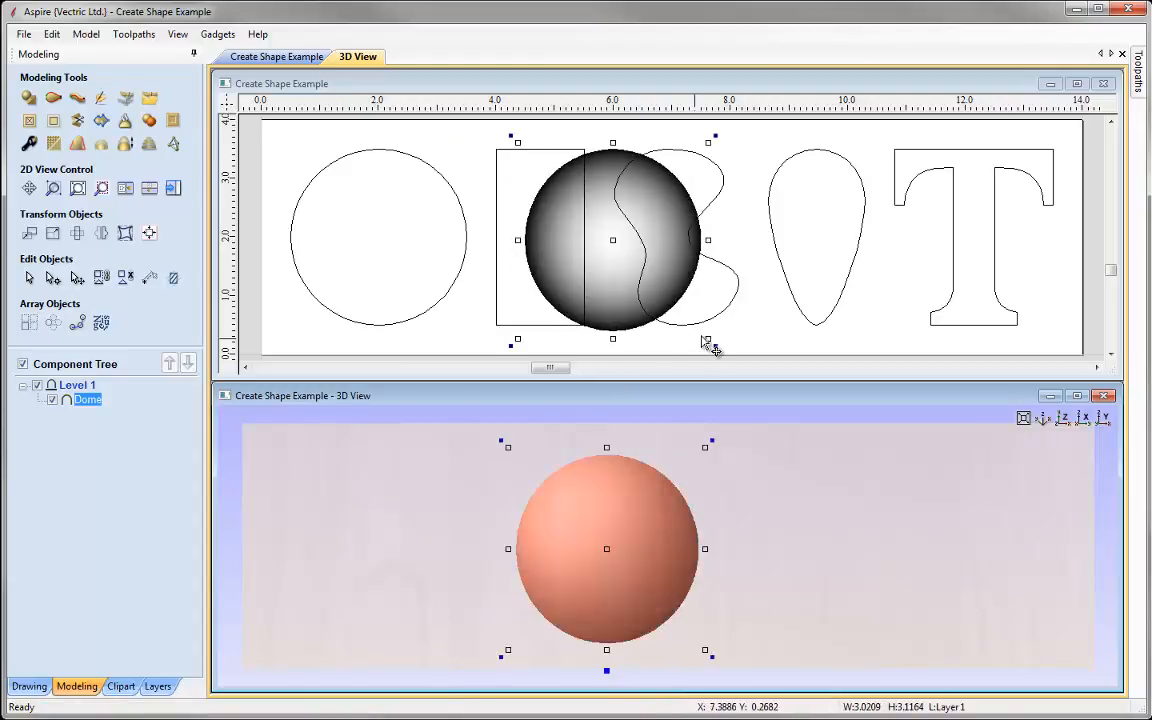
left_click_drag(708, 339, 630, 258)
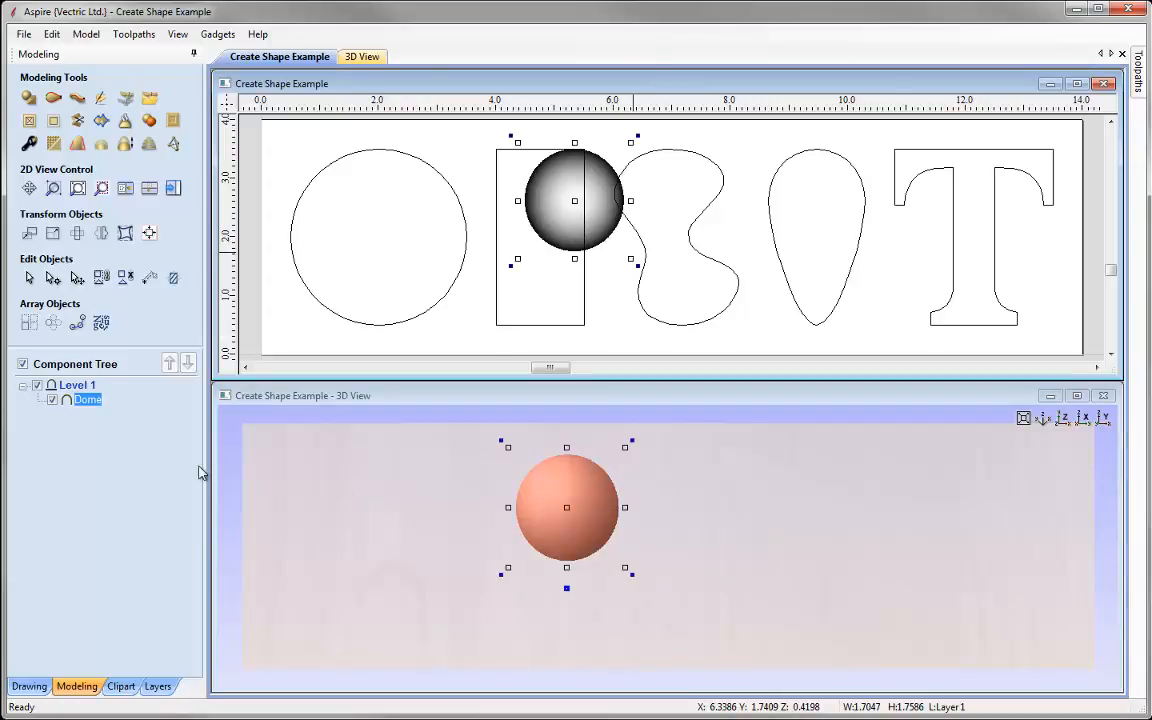
Delete the Dome component
right_click(86, 402)
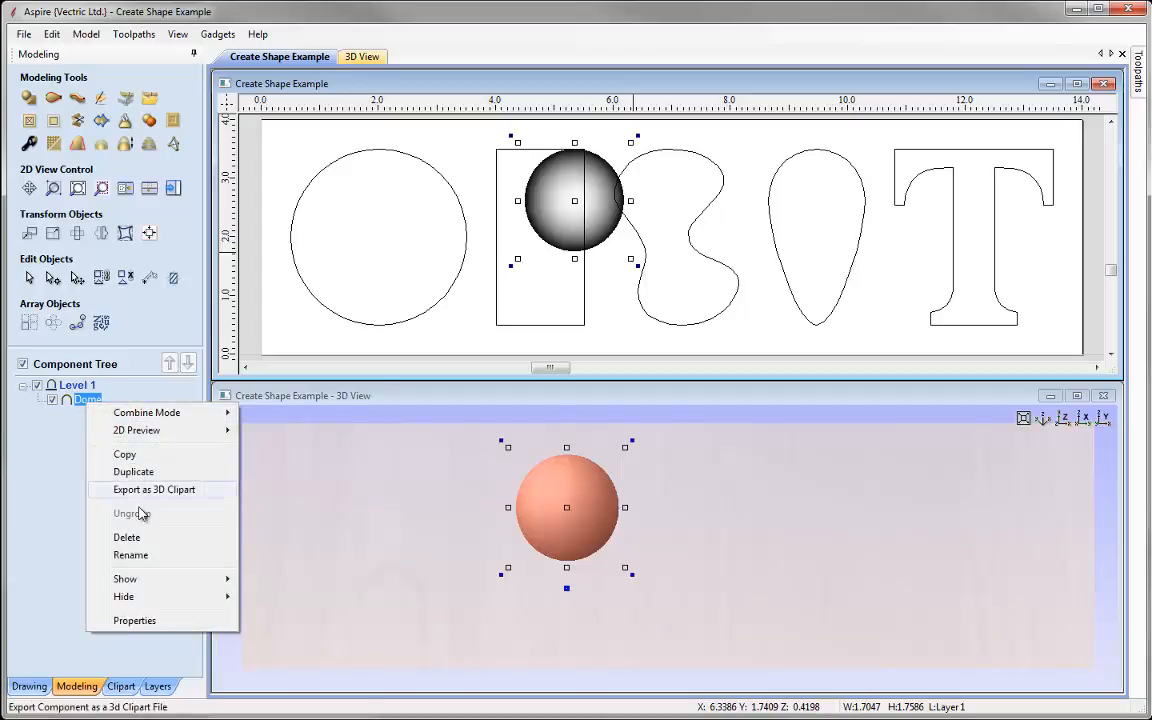
left_click(130, 541)
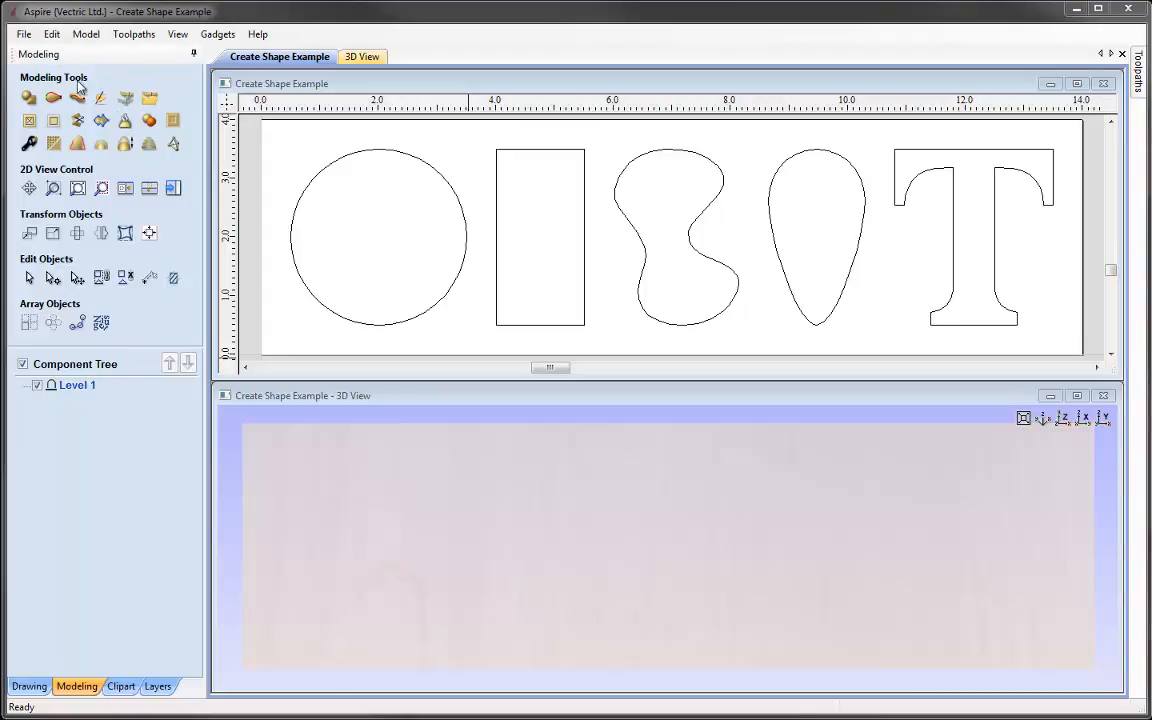
Create a rounded-profile component from the circle vector at 45 degrees with no height limit, and start a new component
left_click(29, 97)
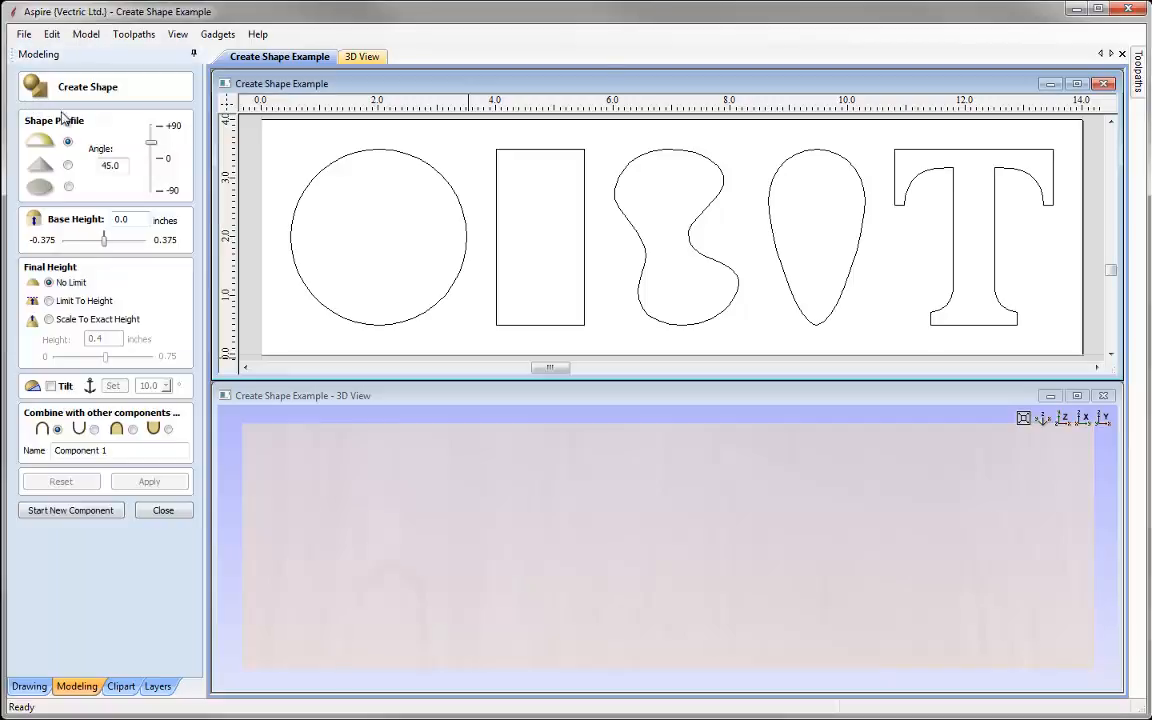
left_click(391, 152)
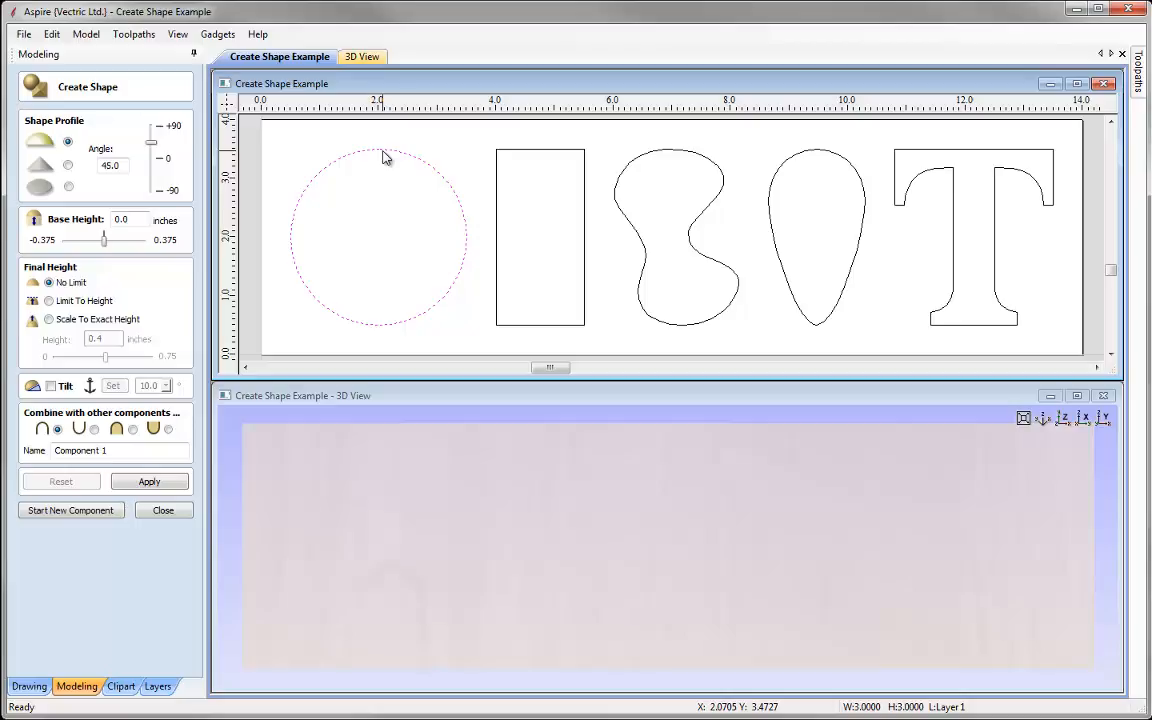
left_click(149, 482)
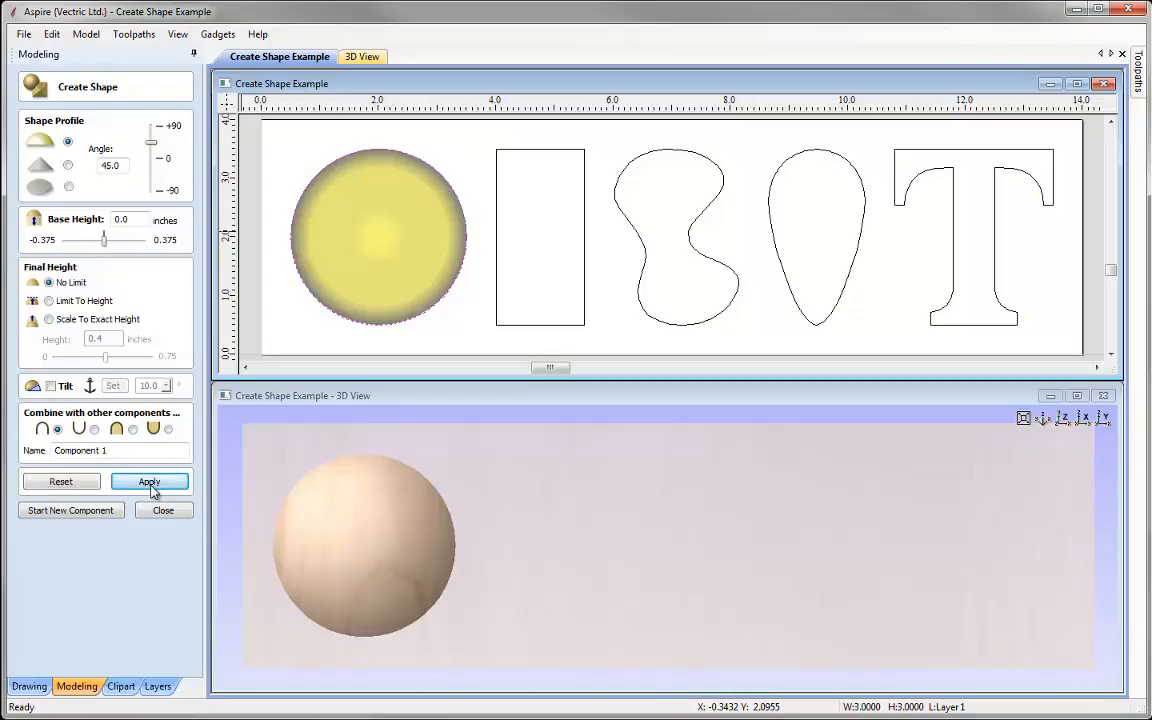
left_click(60, 511)
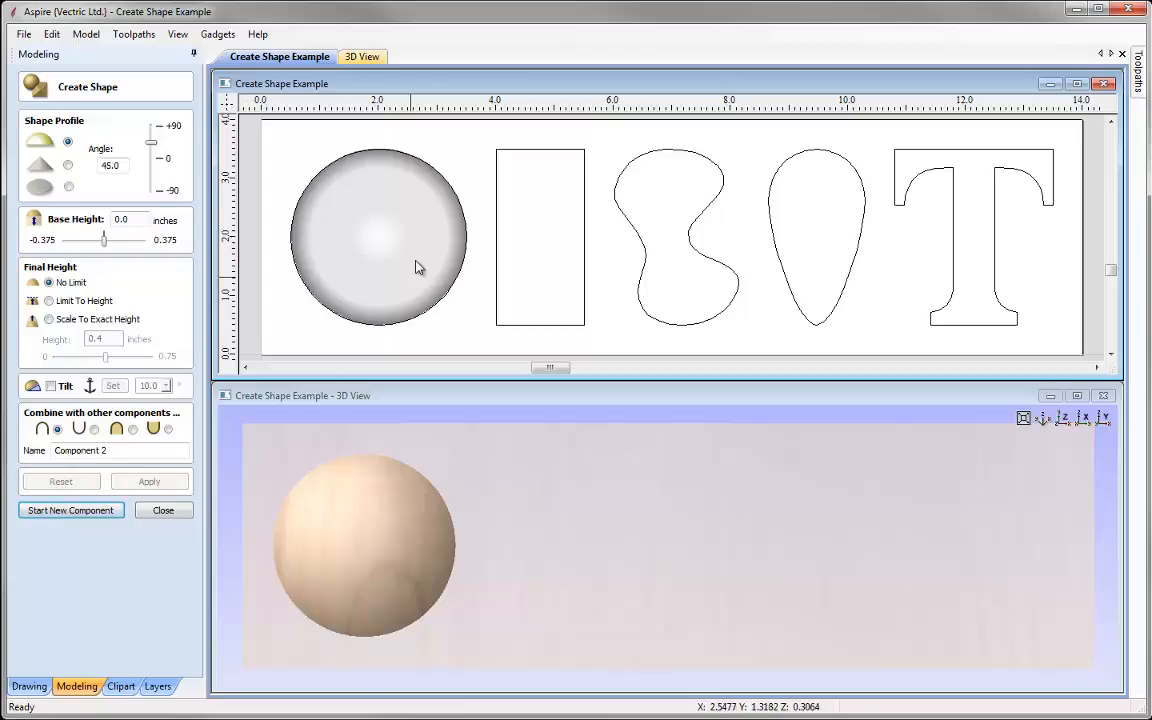
Create an angled-profile component from the rectangle vector at 45 degrees with no height limit, and start a new component
left_click(497, 316)
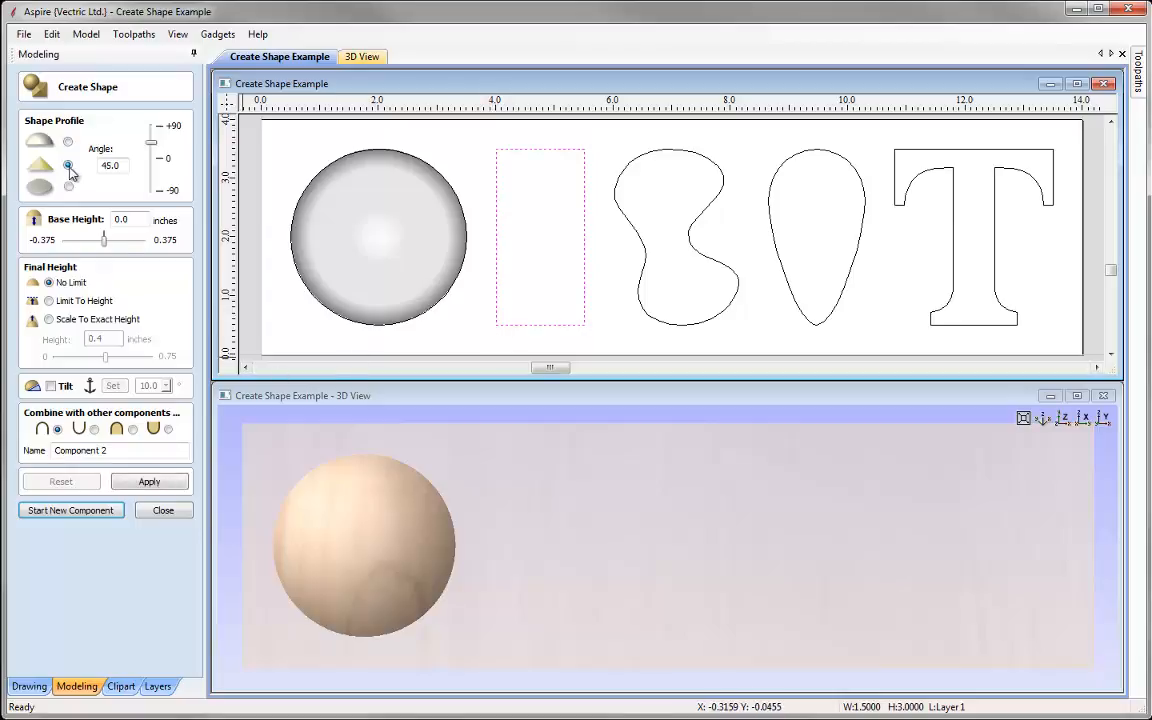
left_click(149, 482)
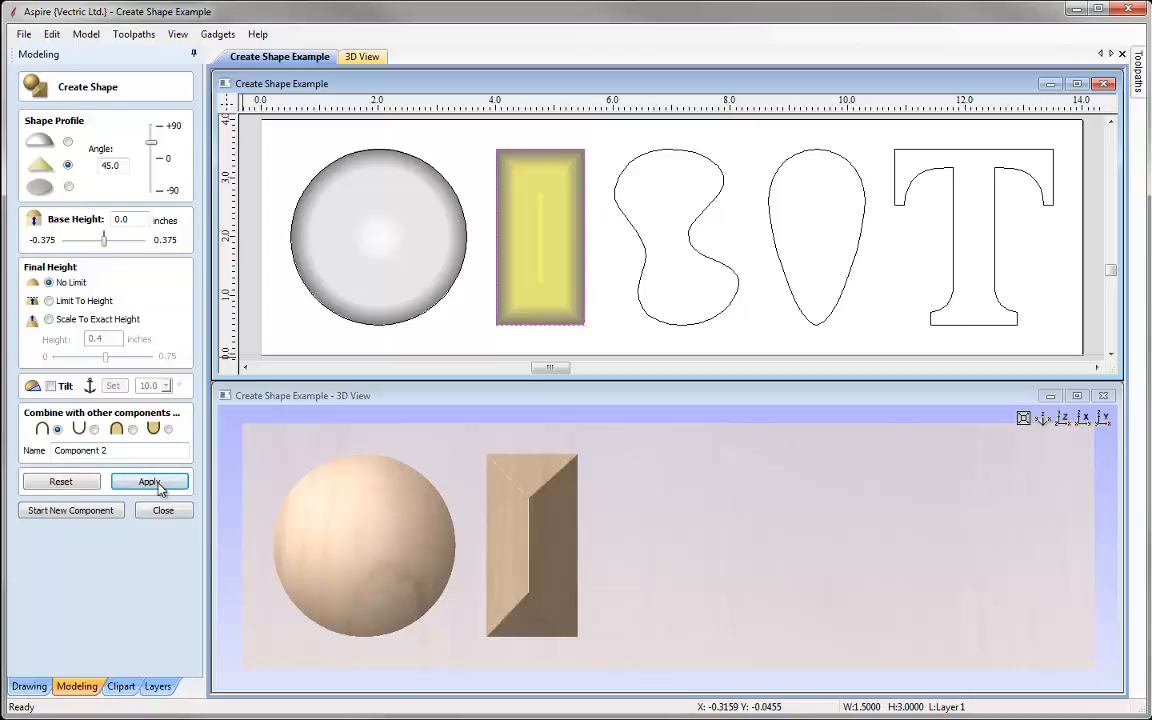
left_click(90, 512)
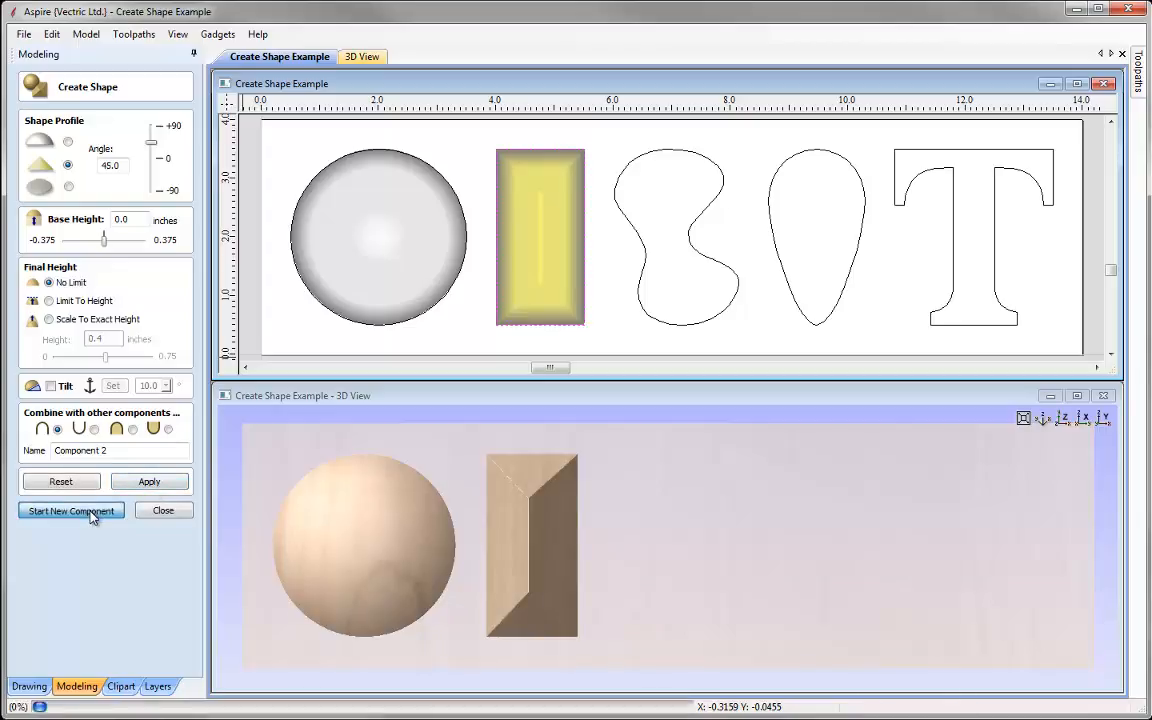
Create a 45 degree rounded-profile component from the curved hourglass-like vector with no height limit, and close the Create Shape tool
left_click(665, 156)
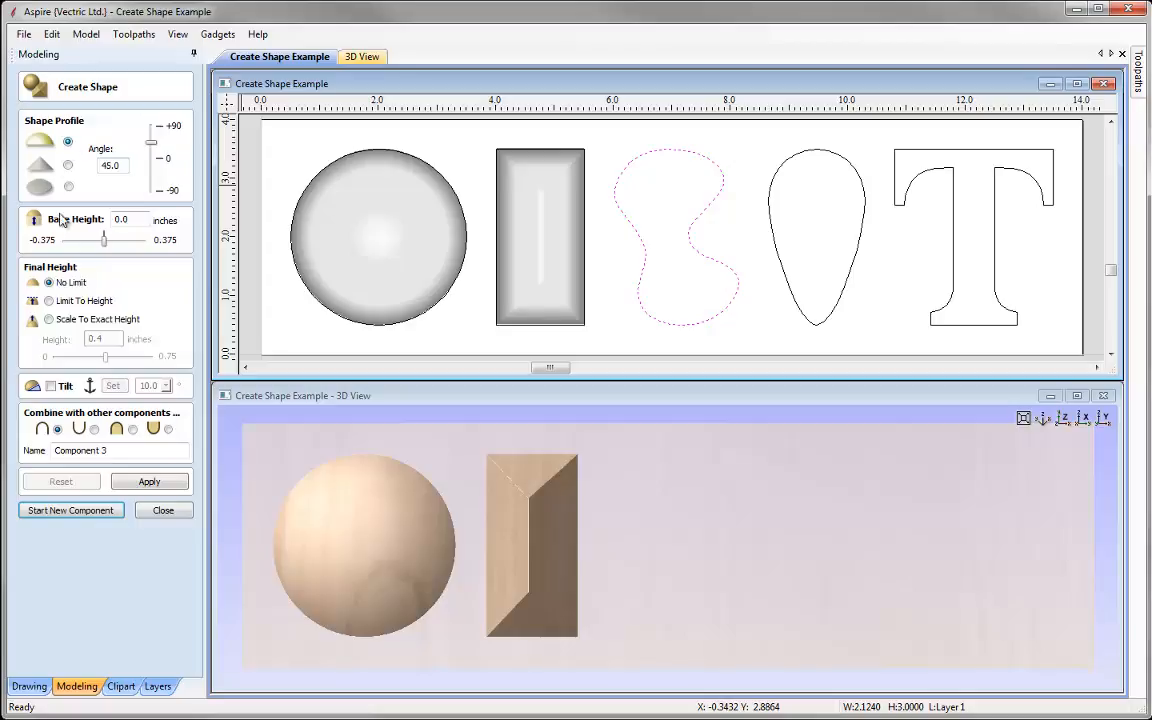
left_click(150, 483)
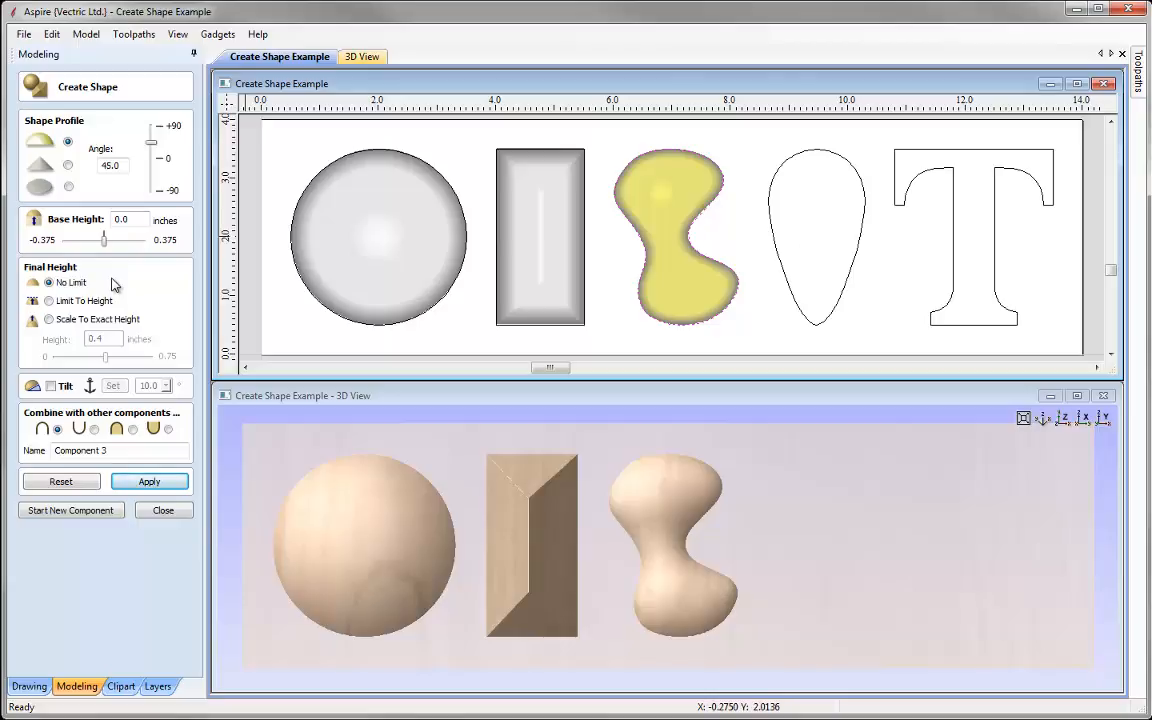
left_click(166, 512)
Select the circle, rectangle and curved hourglass-like components together and delete all three
left_click(374, 282)
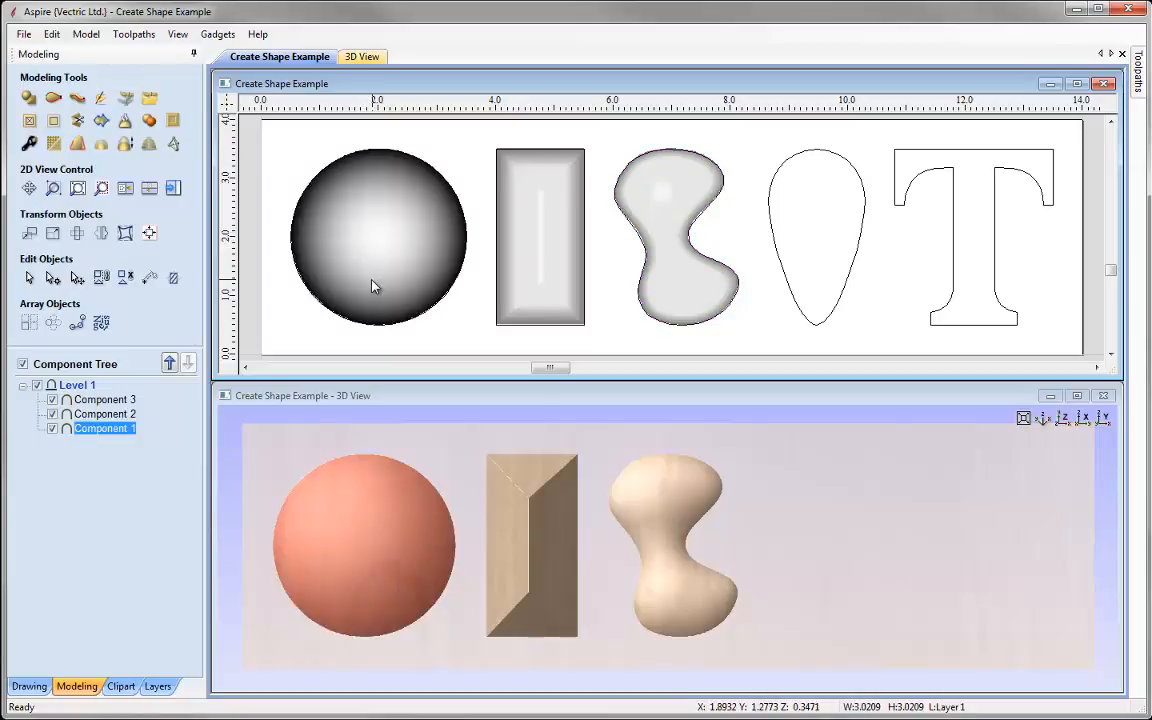
left_click(537, 220, "shift")
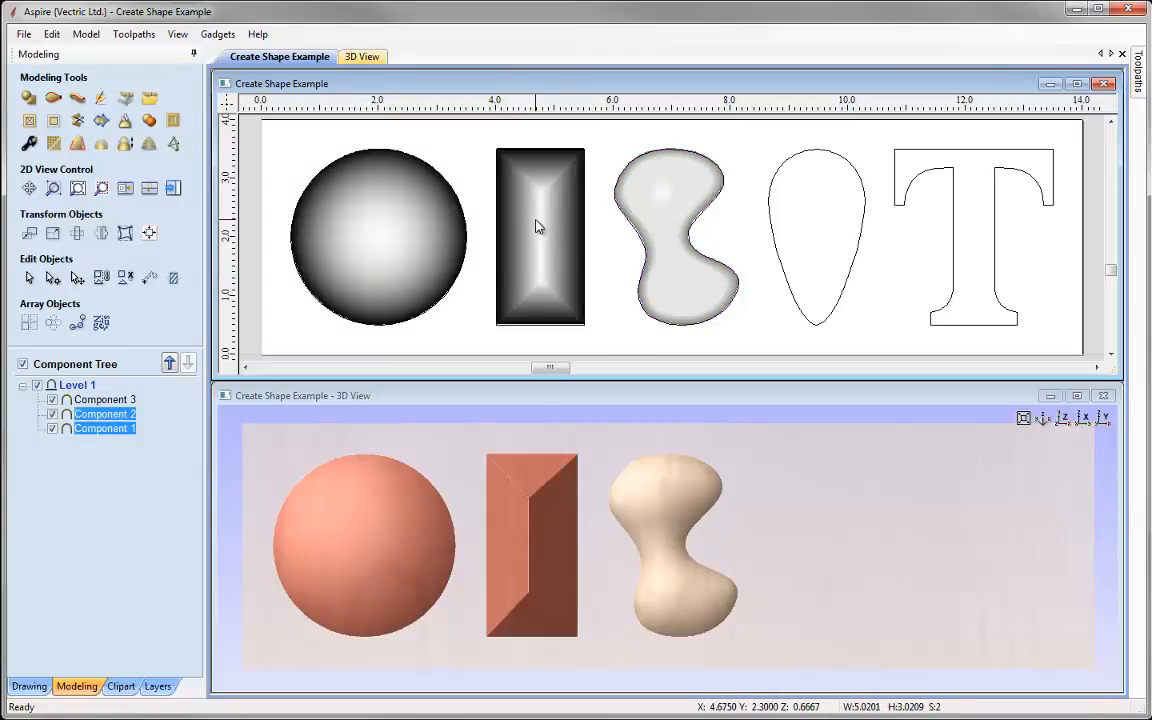
left_click(658, 216, "shift")
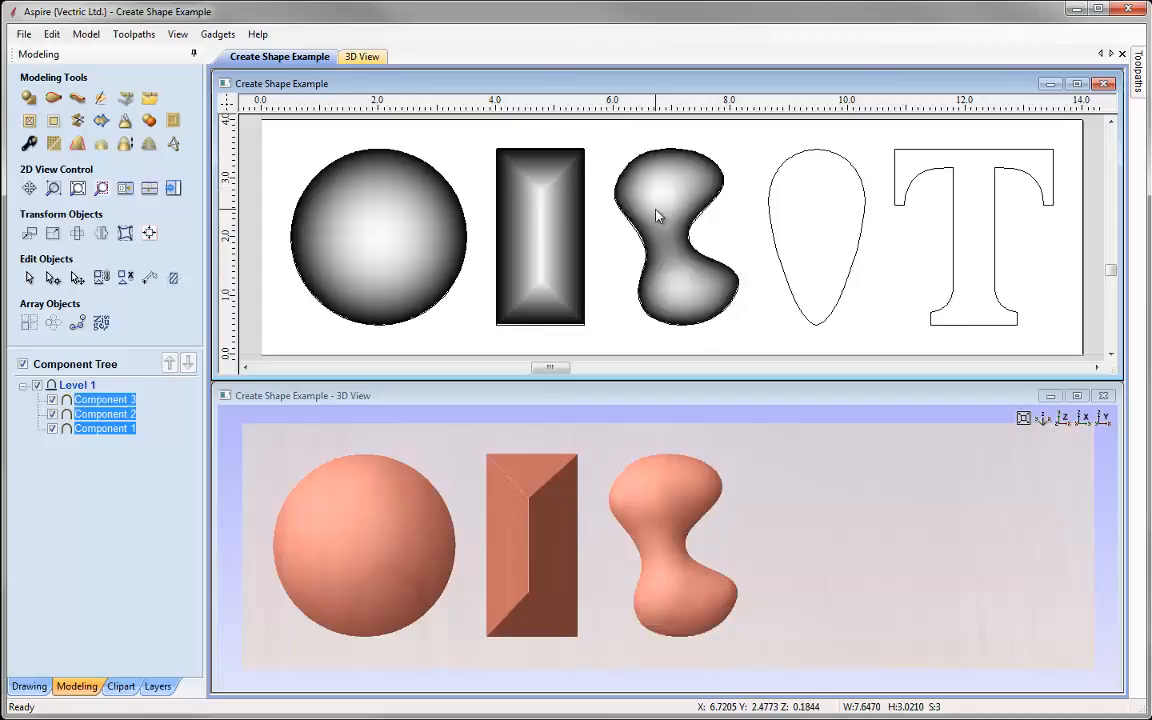
right_click(344, 222)
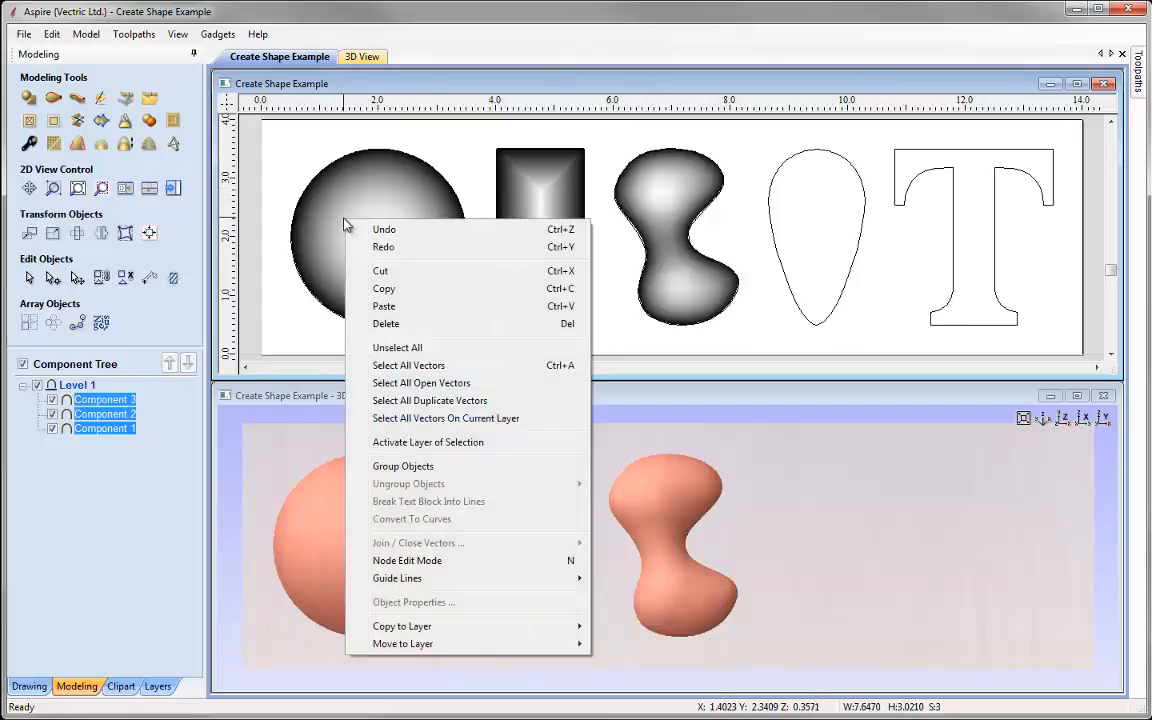
left_click(436, 324)
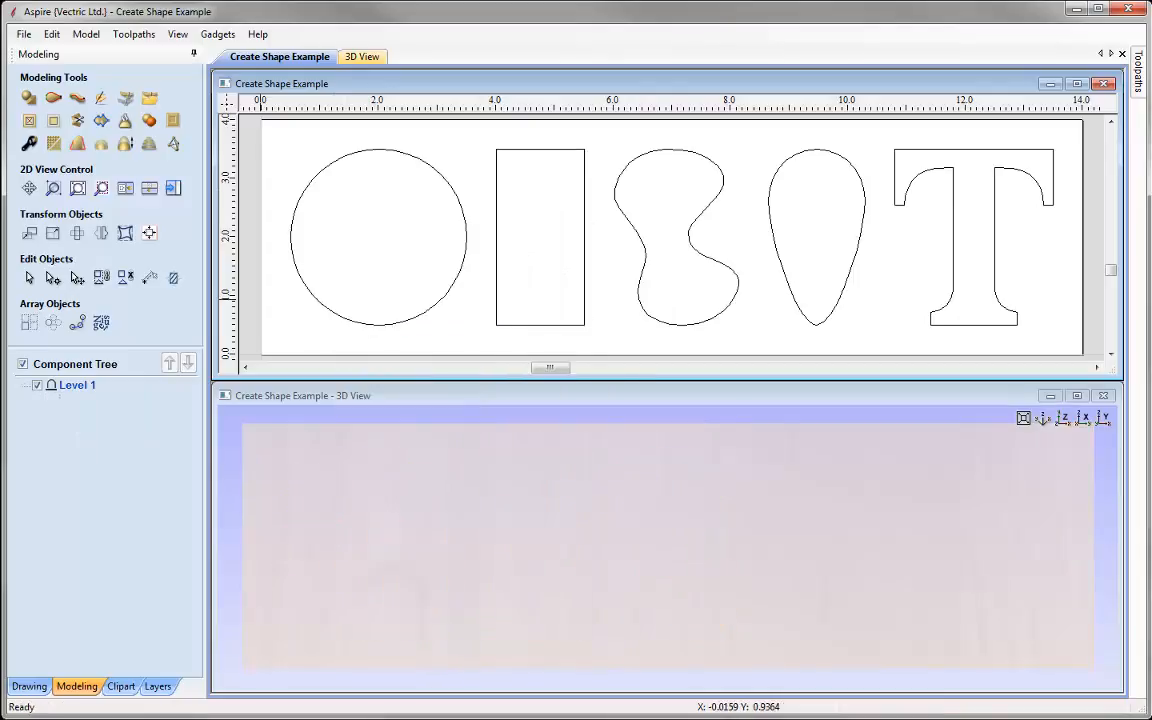
Create one rounded-profile component from all five vectors at 45 degrees with zero base height and no height limit
left_click(28, 100)
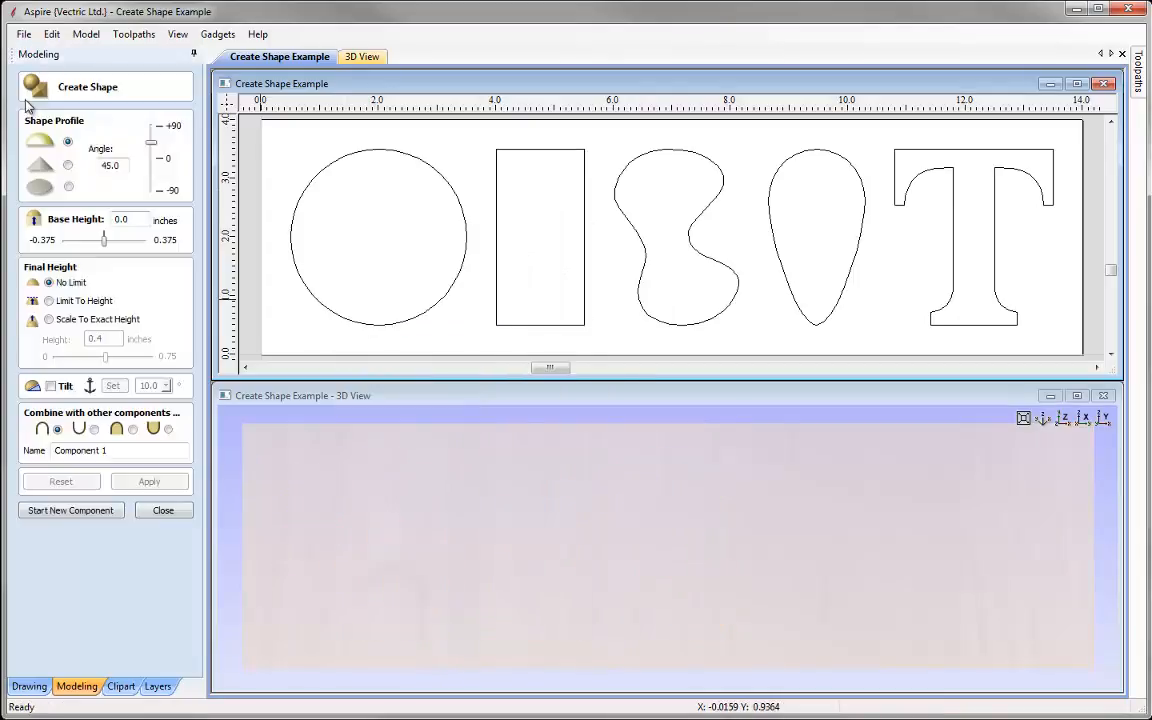
left_click_drag(277, 139, 1098, 371)
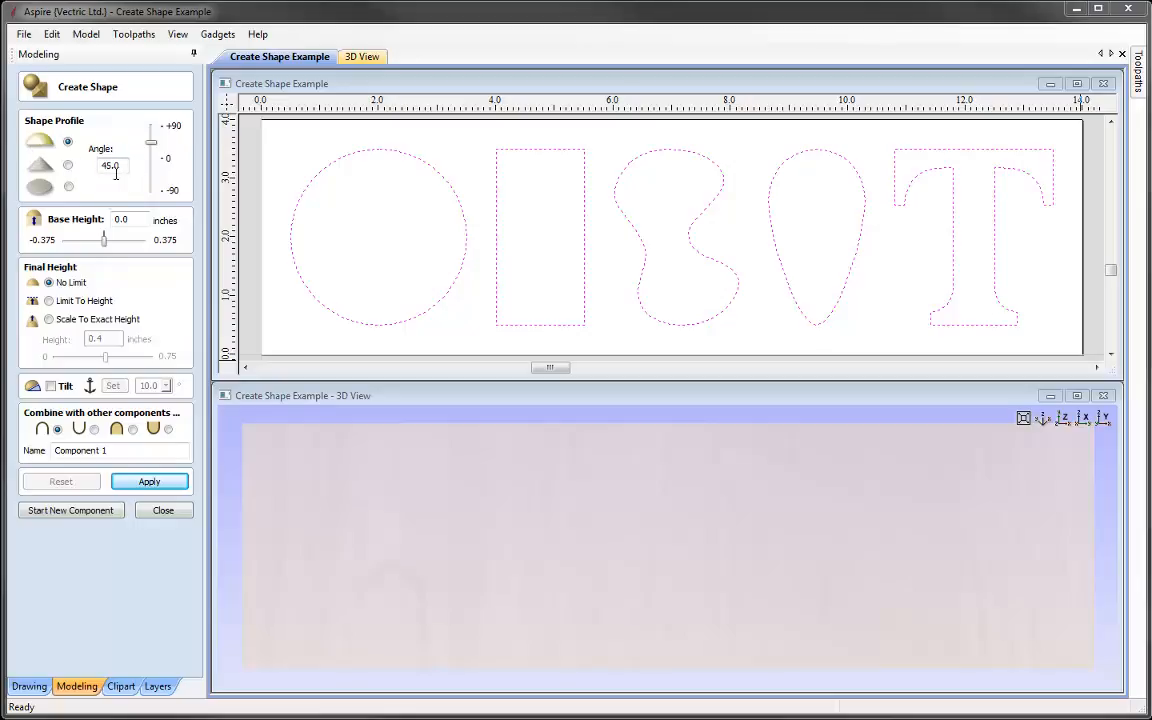
left_click(149, 483)
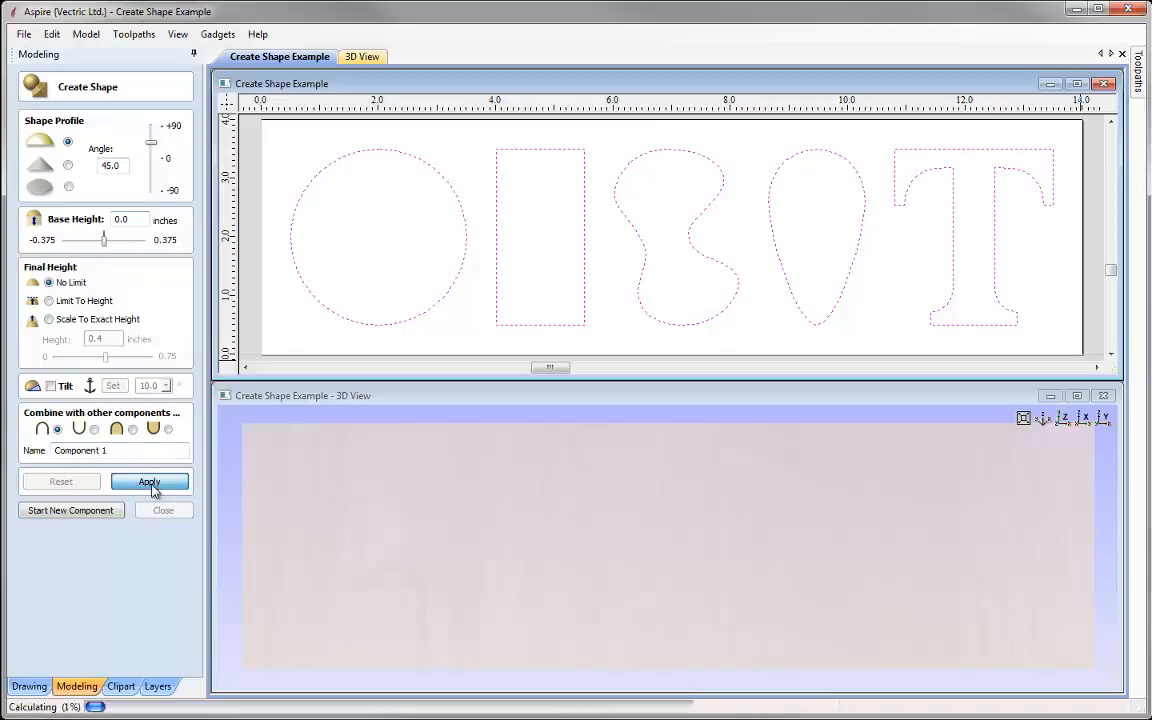
left_click_drag(697, 664, 622, 617)
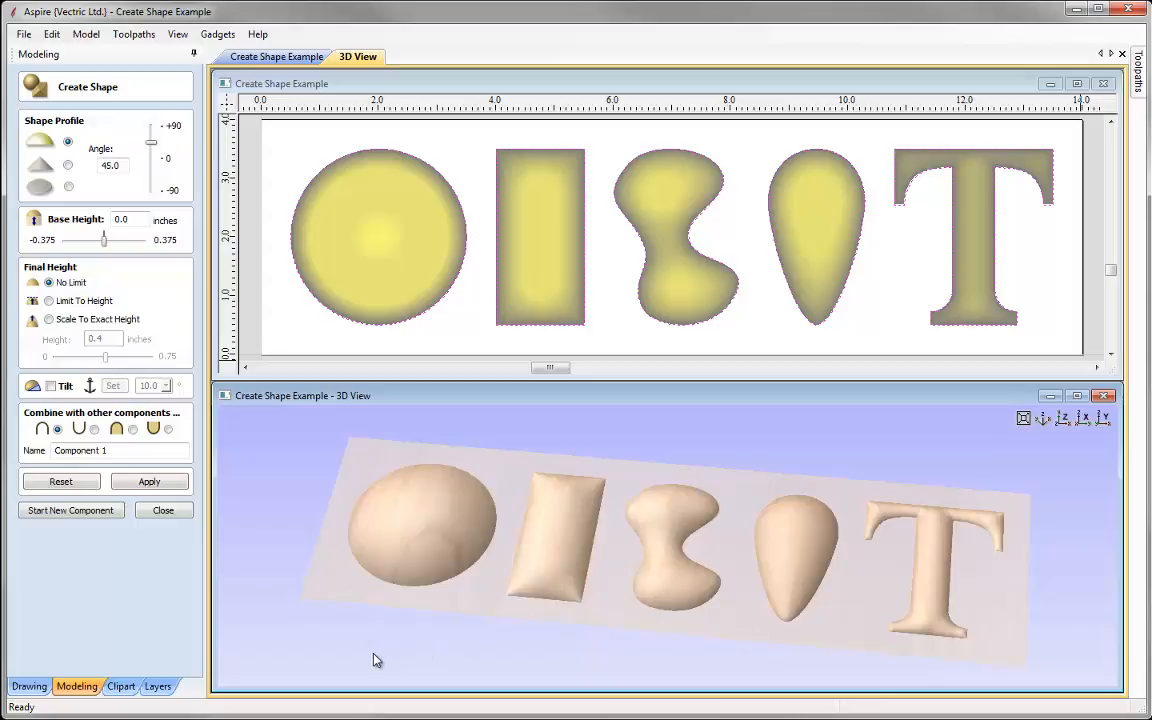
Set the rounded profile's angle to 60 degrees and update the component
left_click_drag(122, 165, 81, 162)
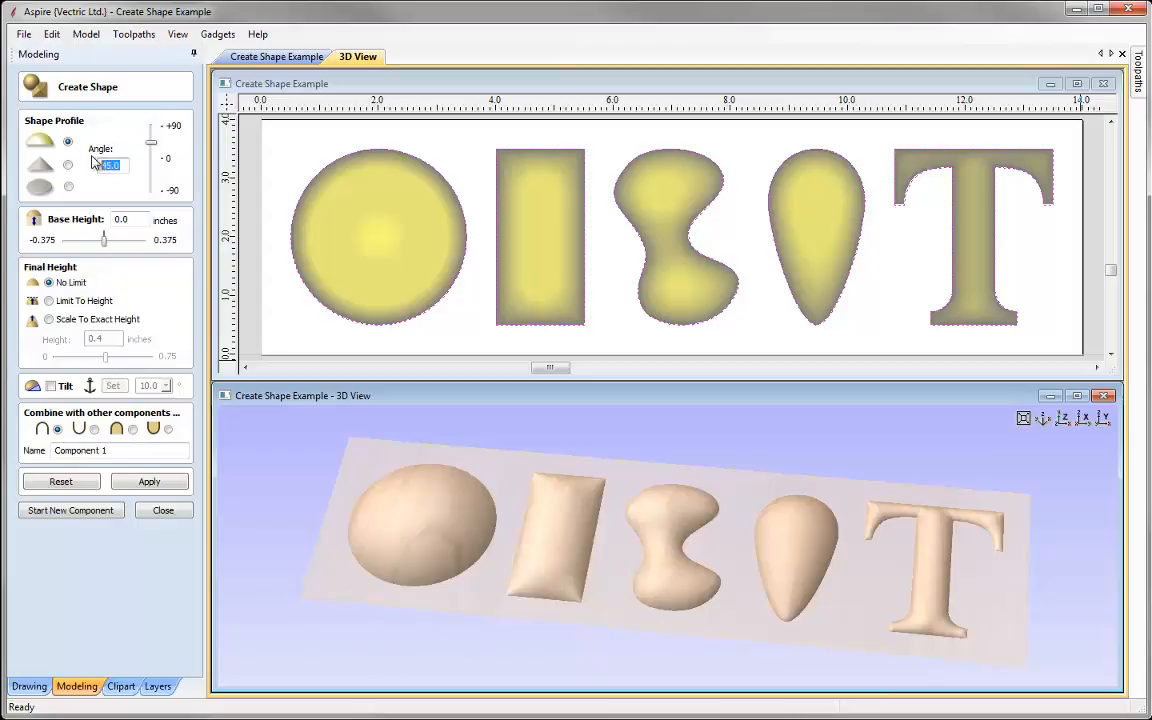
type("60")
left_click(149, 481)
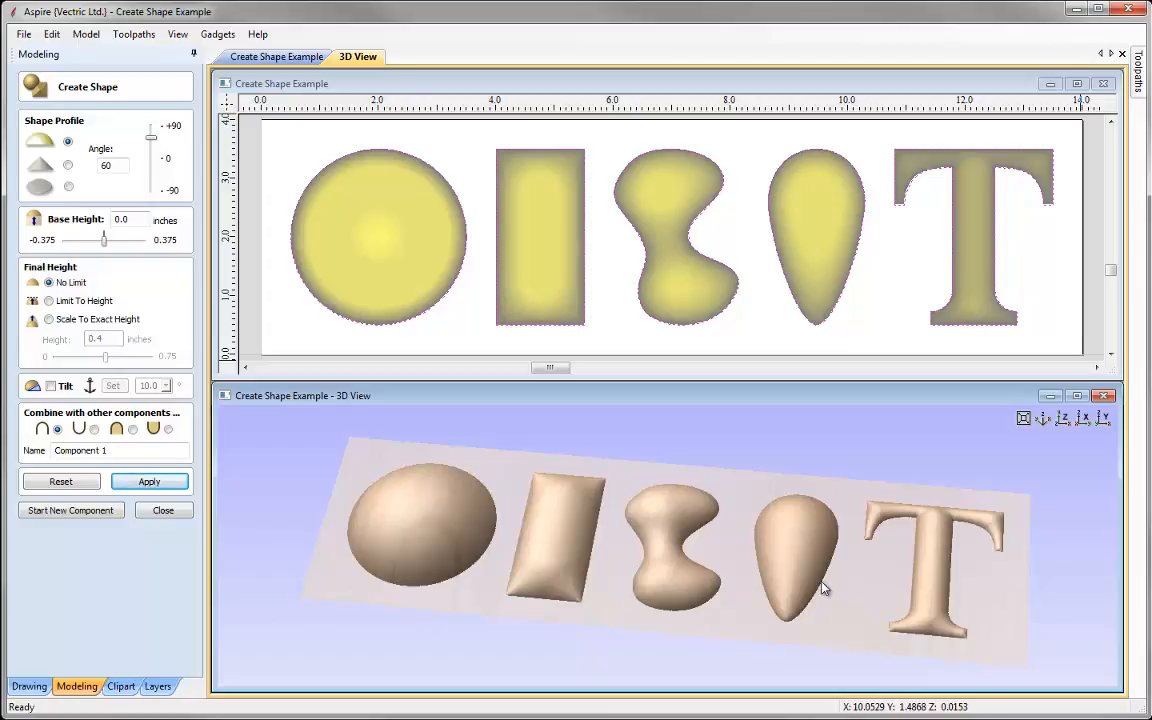
Try rounded-profile angles of -23.4 and -34.2 degrees on the component, ending at 19.8 degrees
left_click_drag(150, 137, 151, 170)
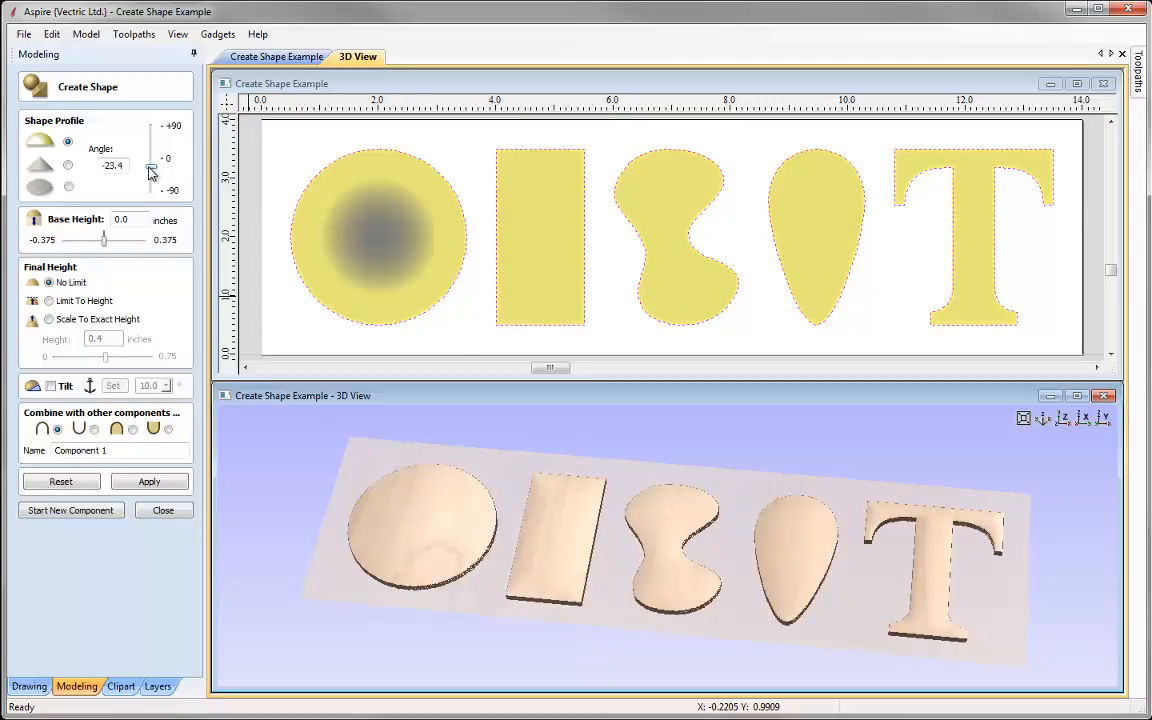
left_click_drag(150, 172, 151, 174)
left_click_drag(617, 535, 621, 600)
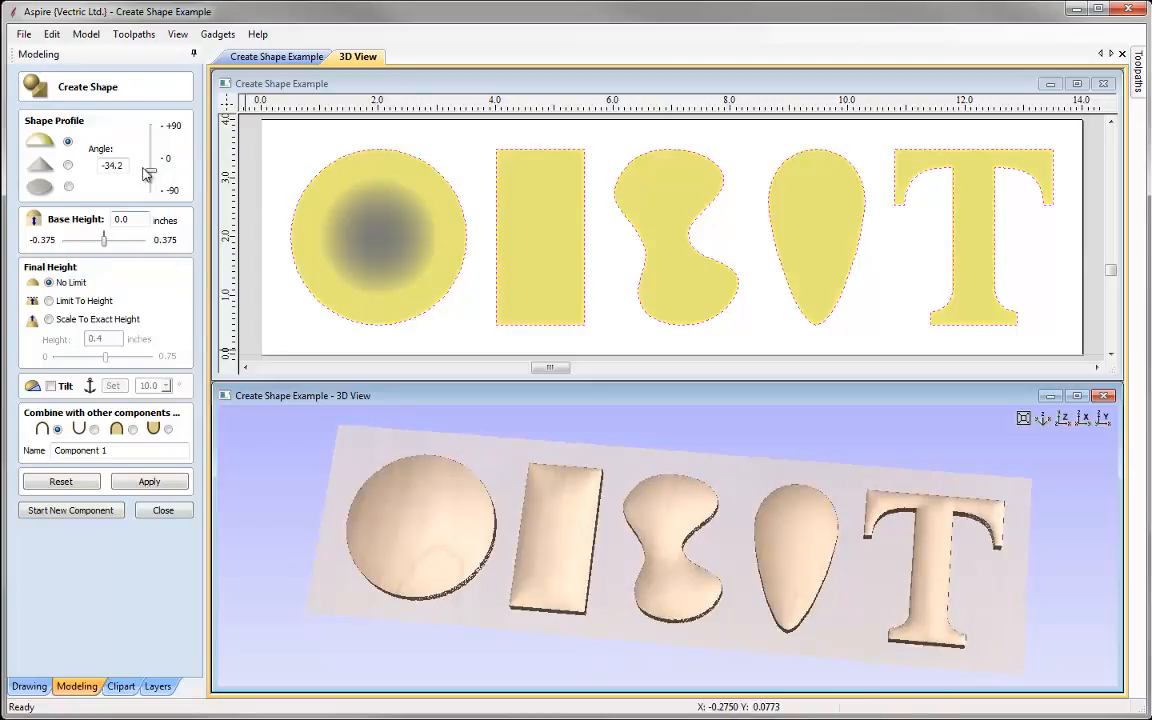
left_click_drag(150, 174, 152, 160)
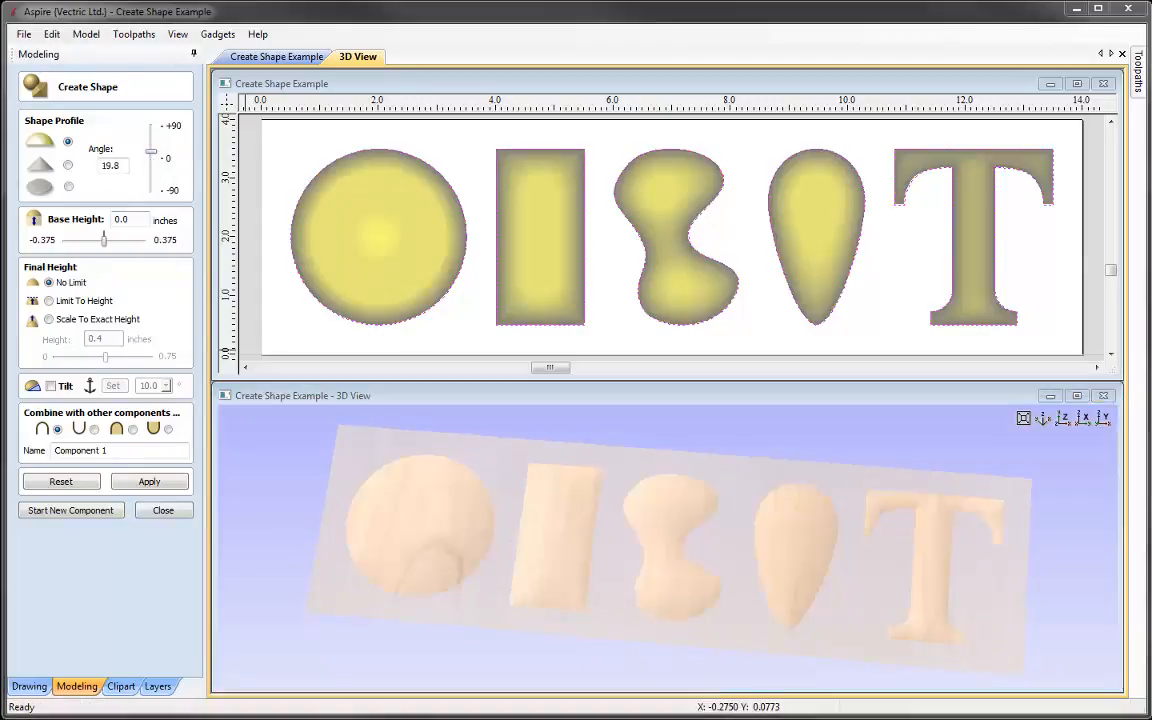
Switch the component to the angular profile and set its angle to 30 degrees
left_click(68, 165)
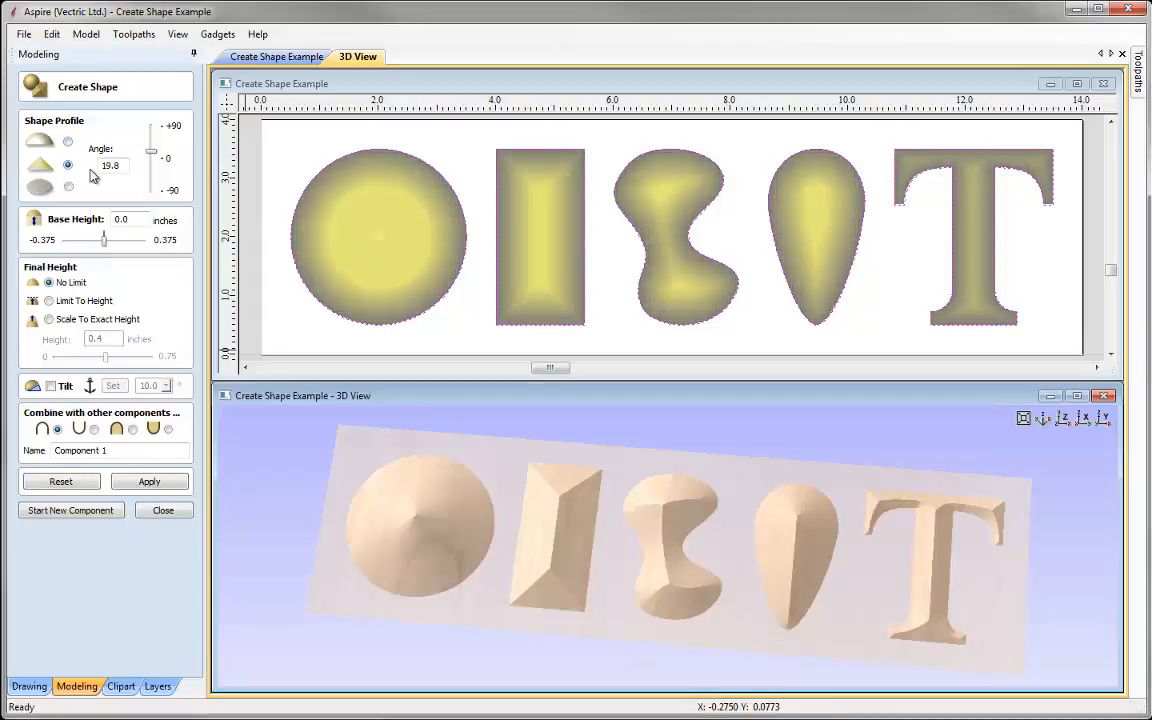
double_click(119, 166)
type("30")
left_click(150, 481)
mouse_move(595, 525)
left_mouse_down()
mouse_move(561, 527)
mouse_move(620, 540)
mouse_move(605, 535)
left_mouse_up()
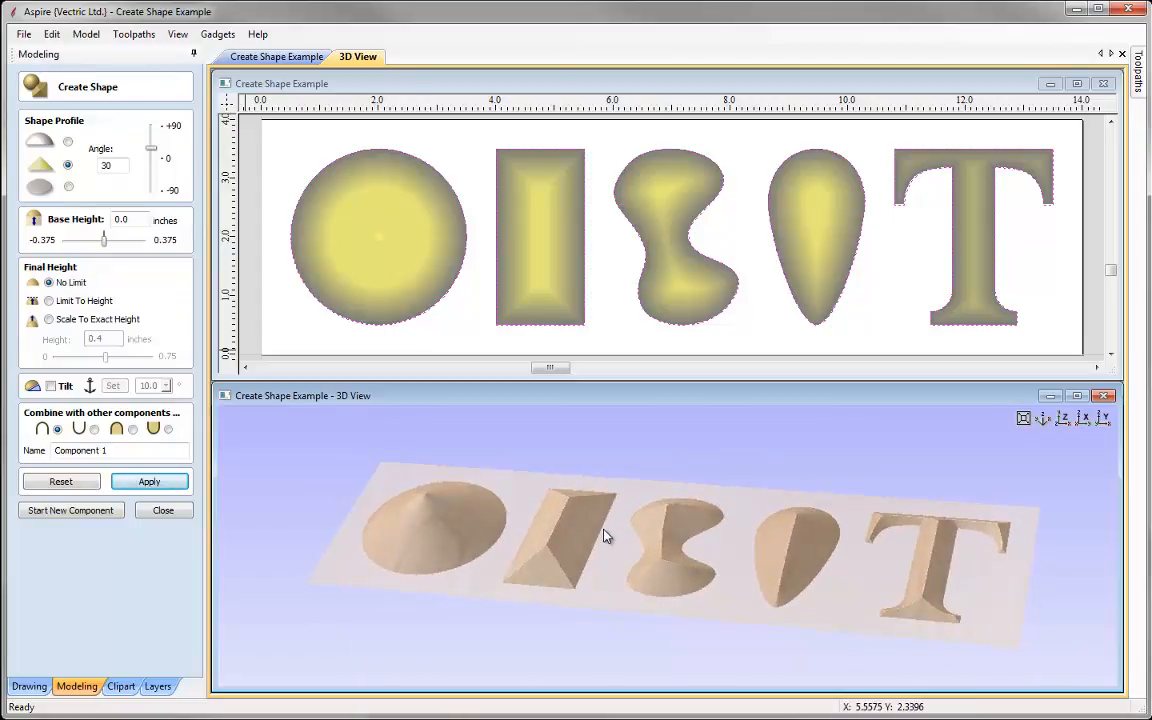
Vary the angular profile's angle from the 90 degree maximum down to 28.8 and 21.6 degrees
left_click_drag(152, 148, 152, 105)
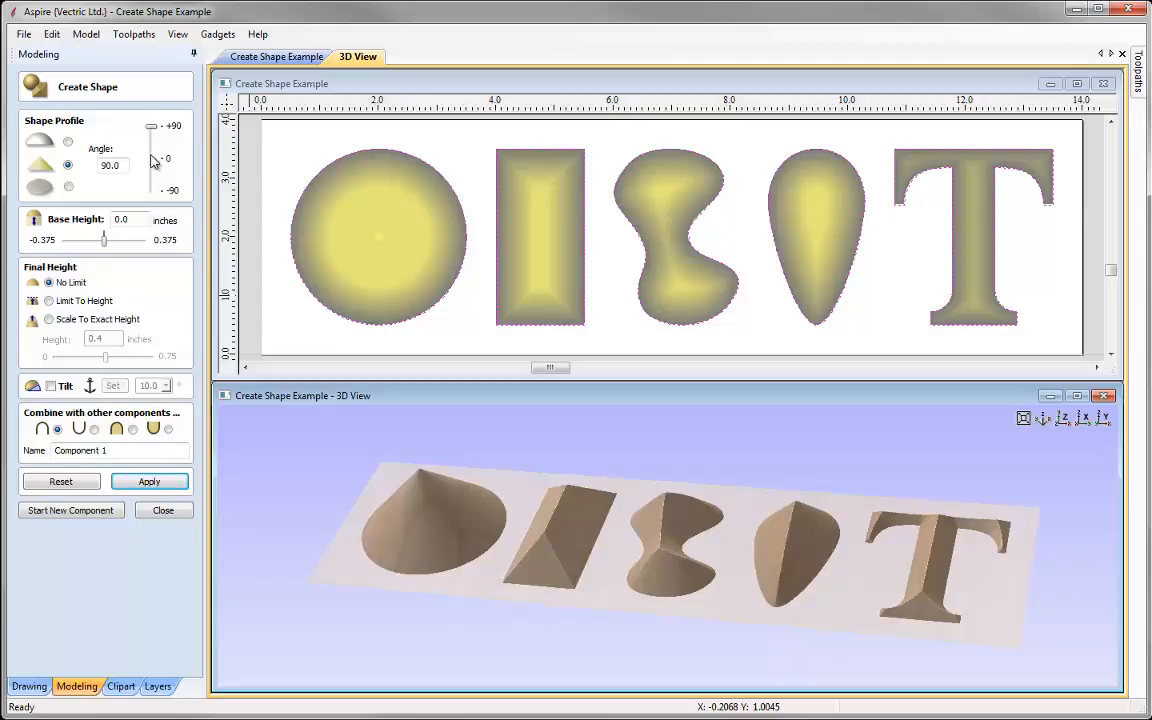
left_click_drag(150, 126, 153, 153)
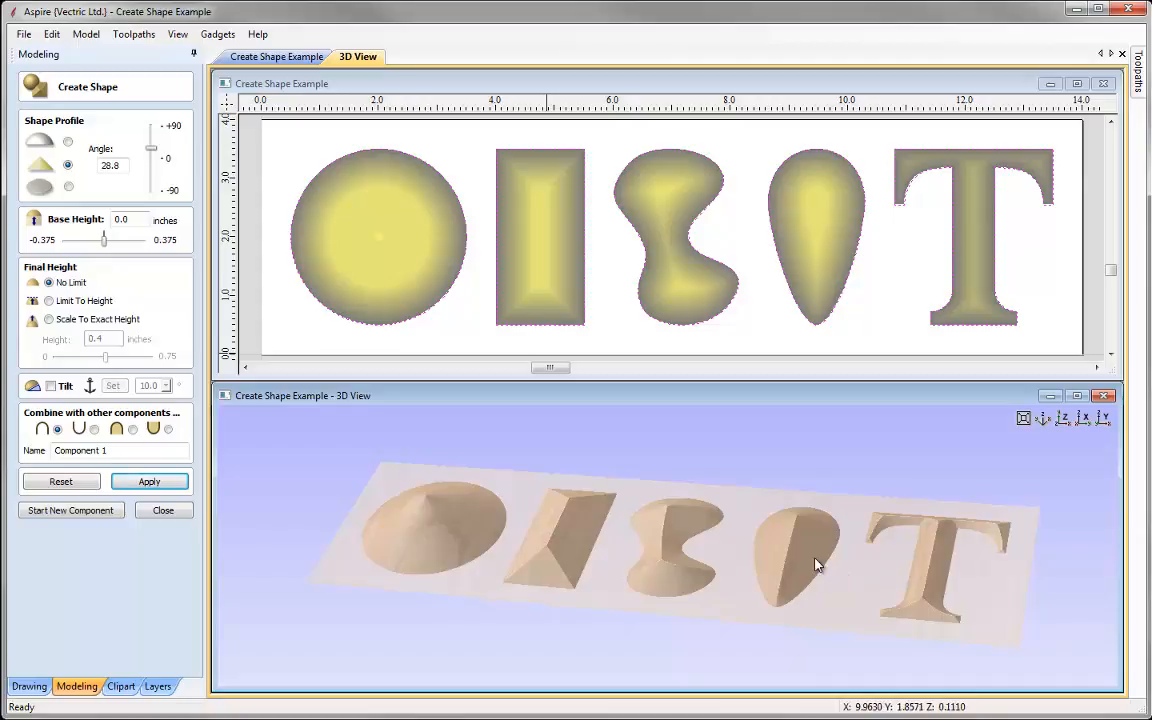
mouse_move(150, 148)
left_mouse_down()
mouse_move(150, 177)
mouse_move(150, 157)
left_mouse_up()
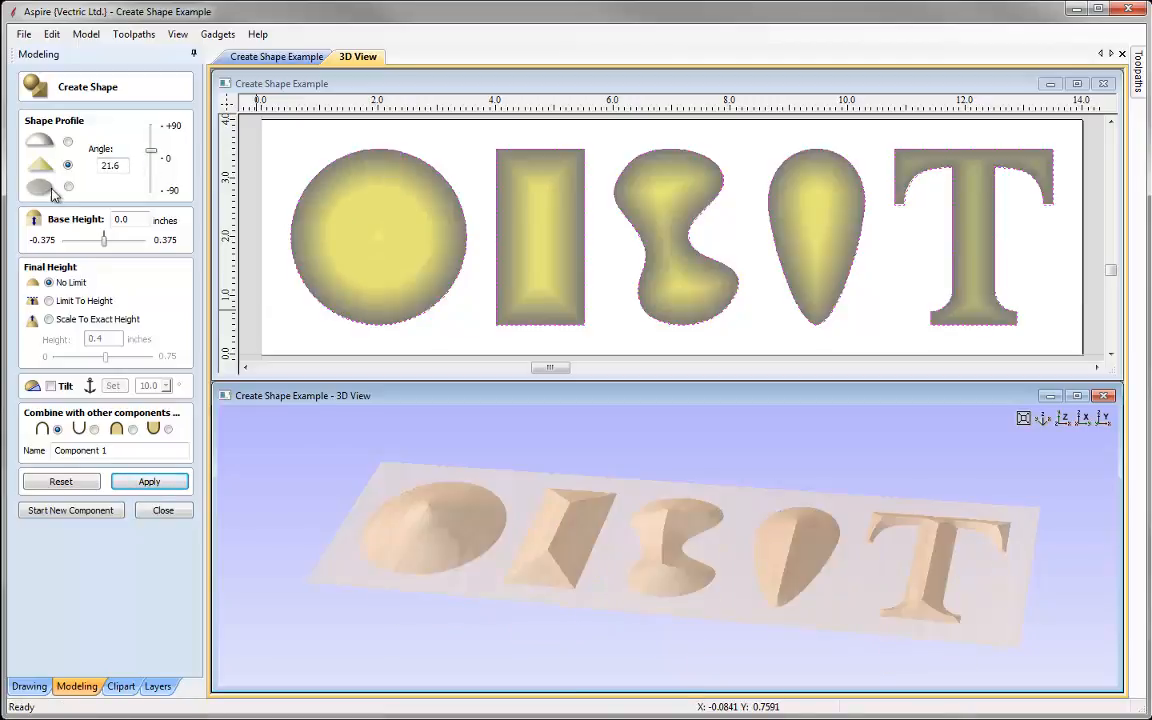
Switch the component to the flat profile with a base height of 0.25 inches
left_click(68, 188)
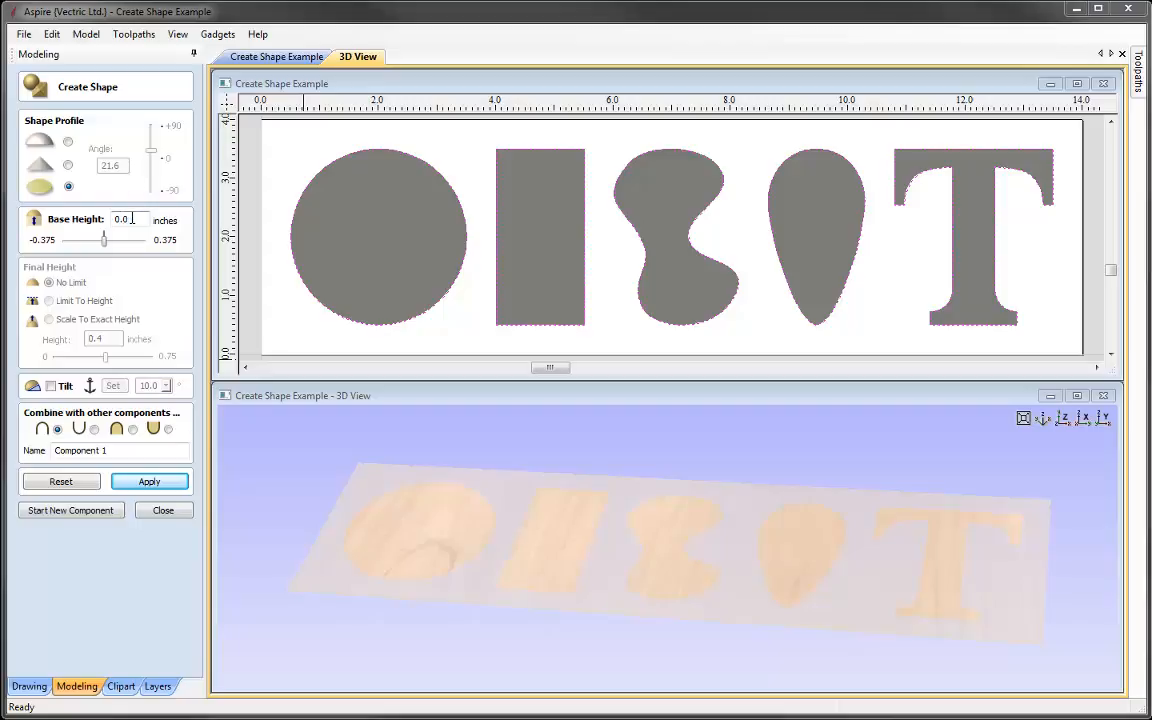
double_click(125, 219)
type("25")
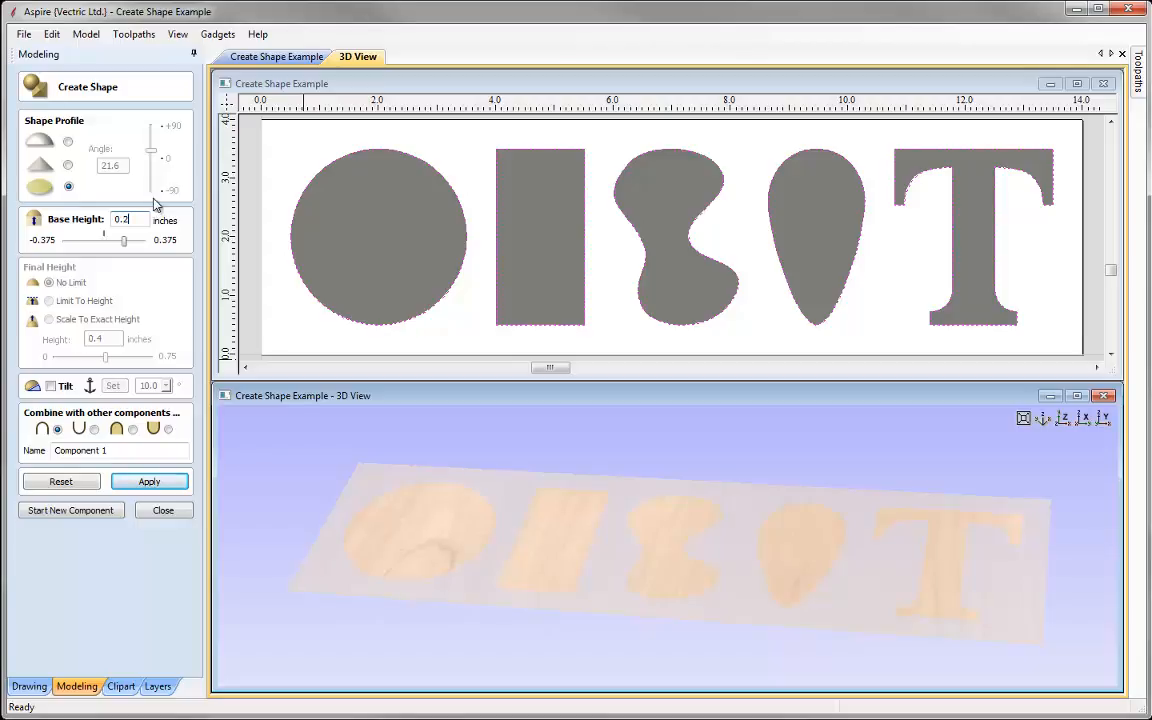
left_click(149, 482)
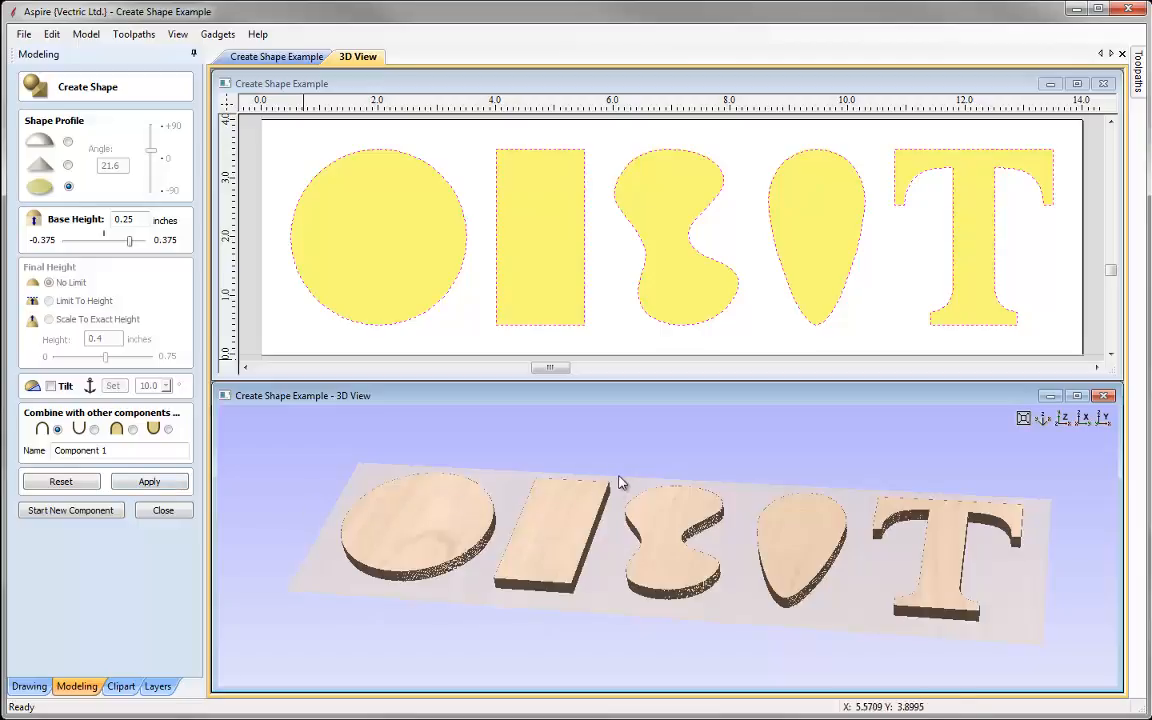
left_click_drag(615, 548, 553, 595)
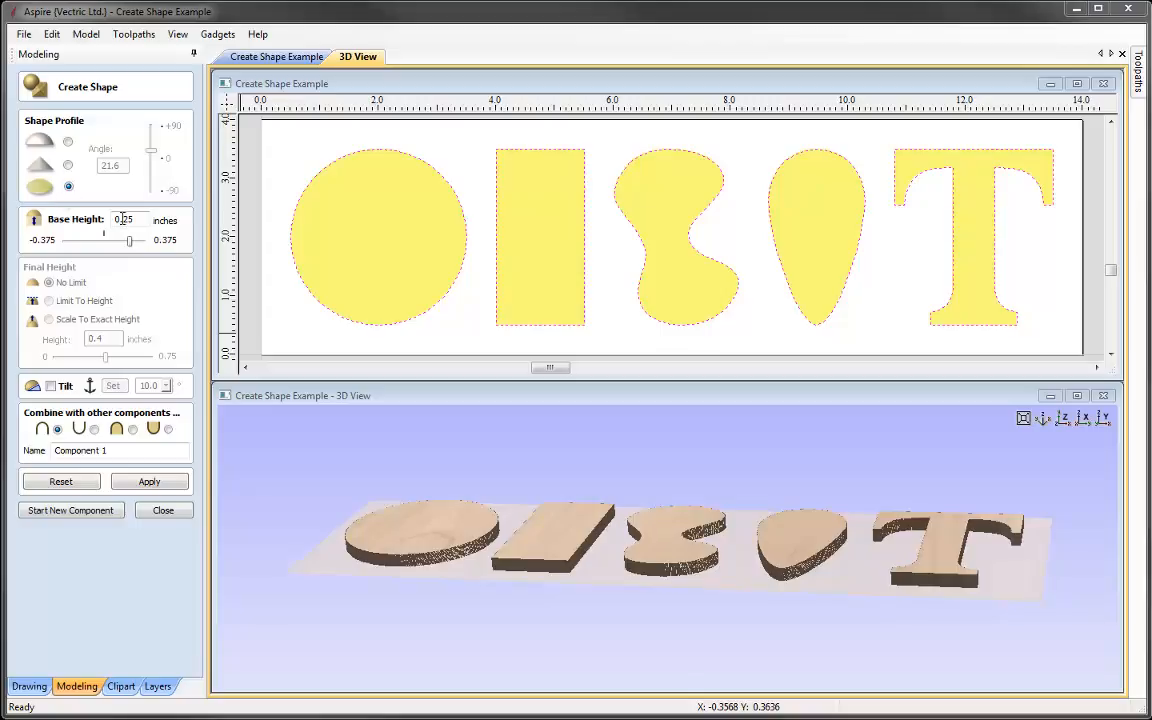
Set the base height to 0.0 and rebuild the component with a rounded profile at 40 degrees
left_click_drag(125, 219, 139, 220)
type("0")
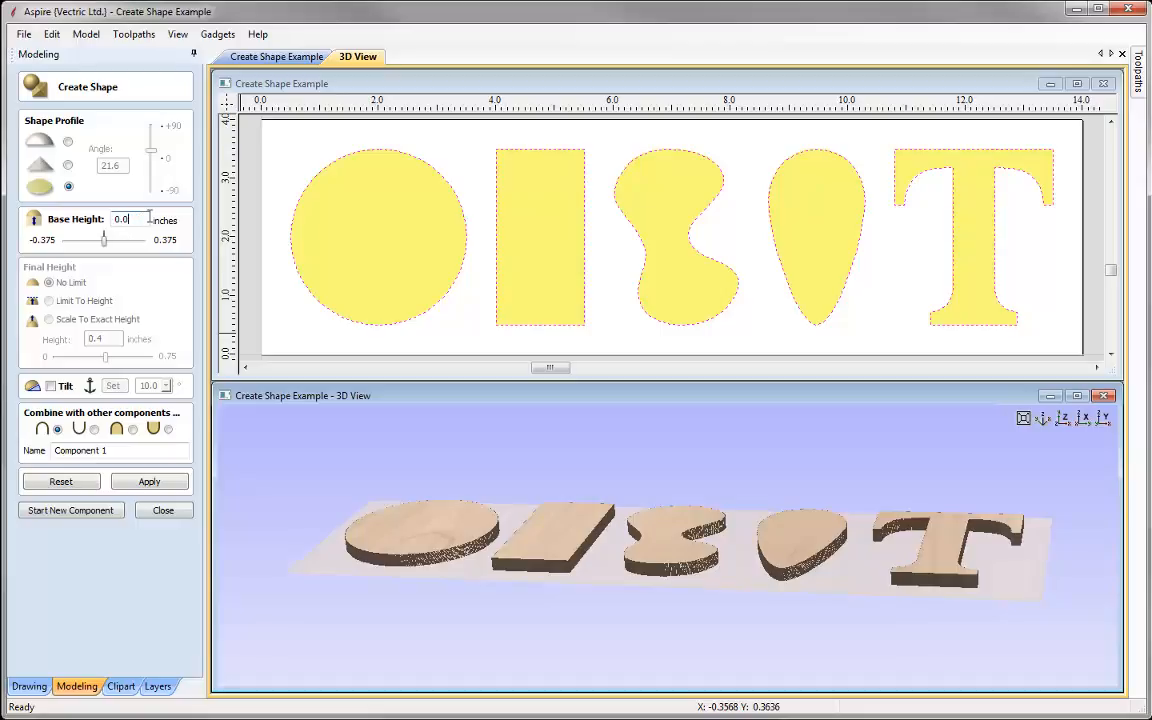
left_click(1064, 420)
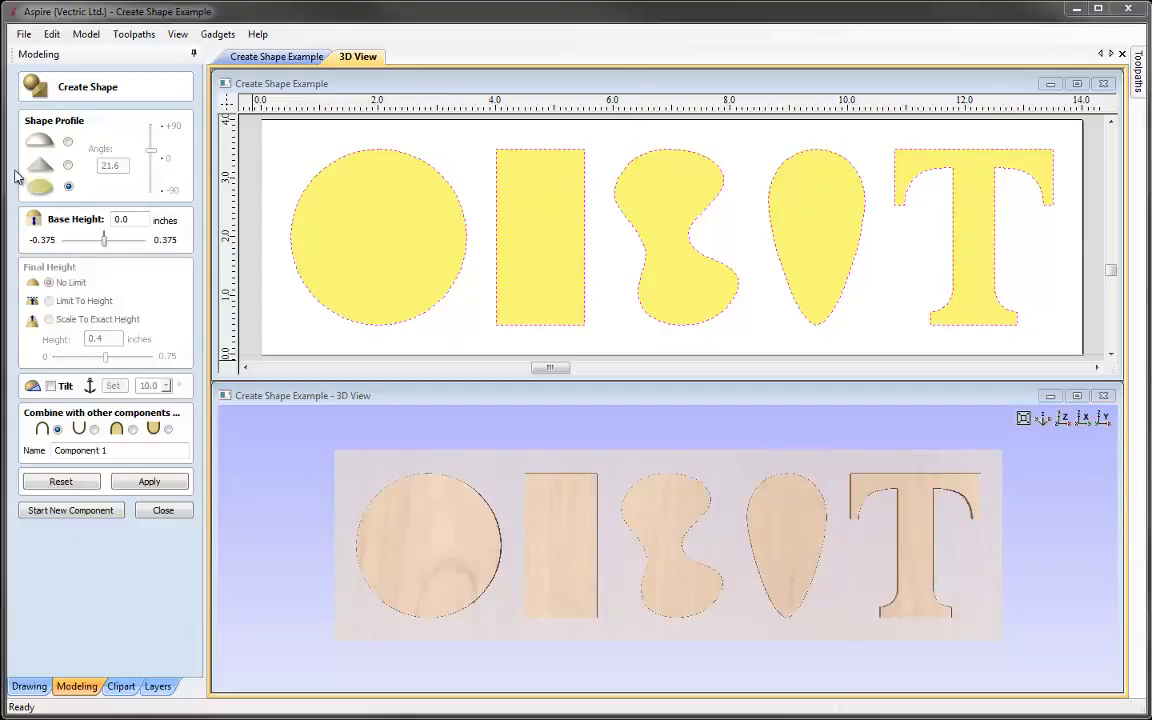
left_click(67, 141)
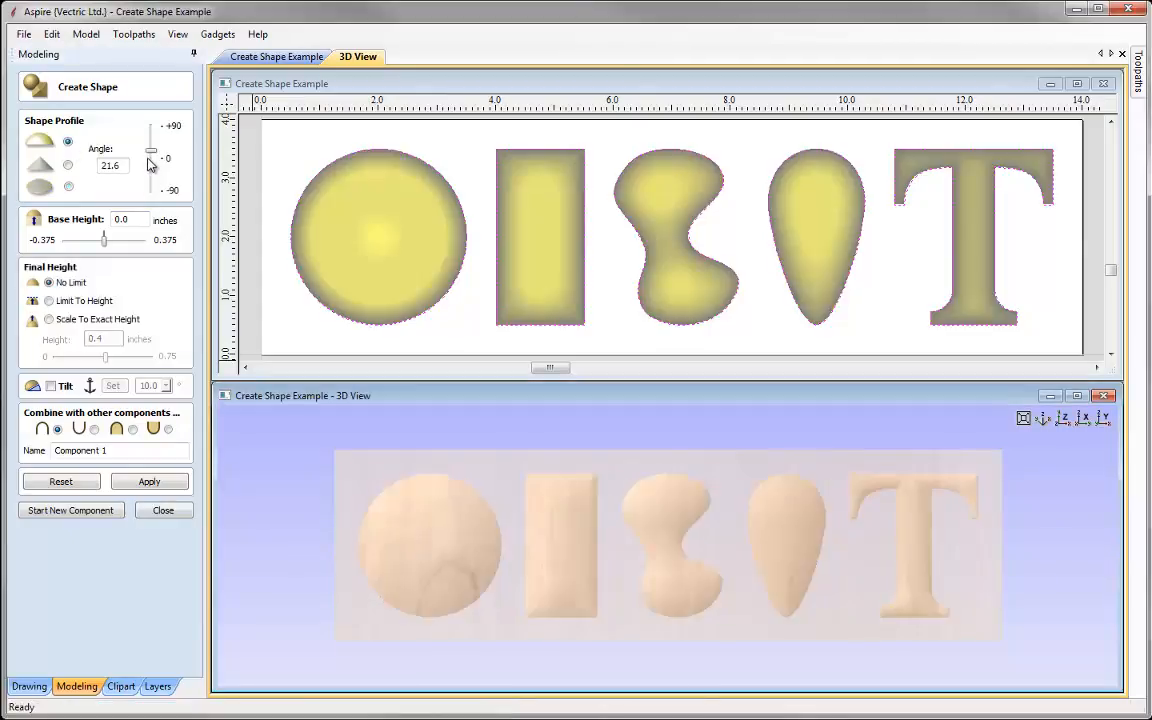
left_click_drag(125, 166, 89, 167)
type("40")
left_click(152, 482)
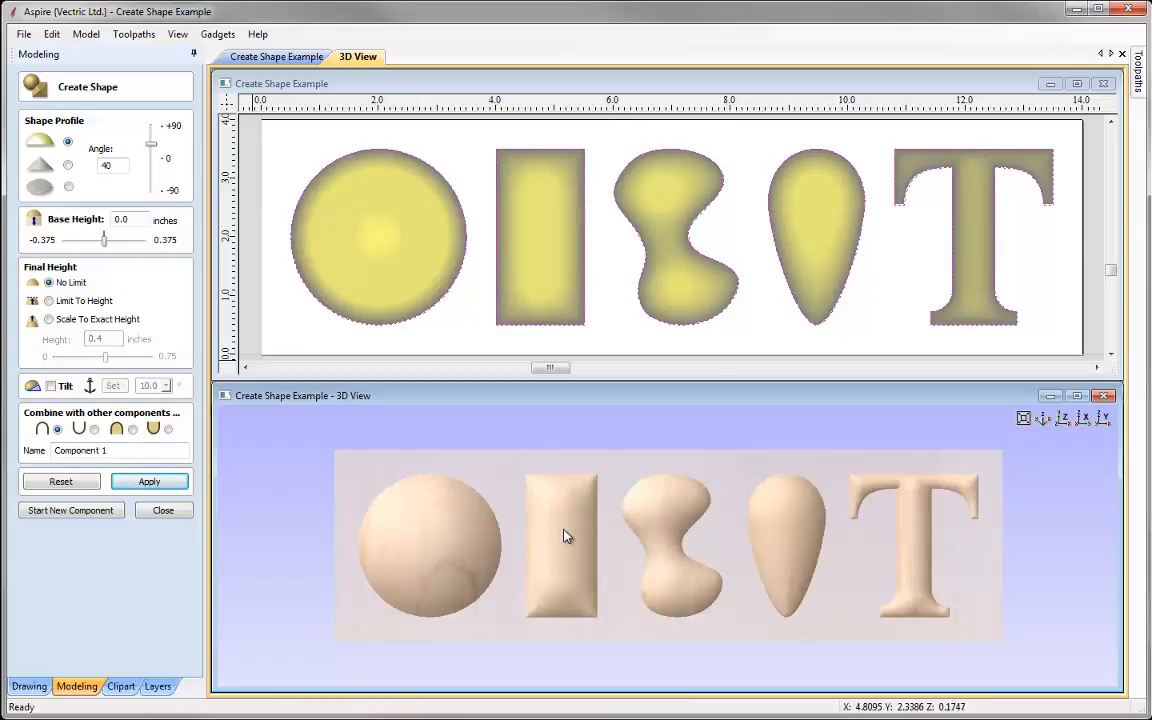
Add a base height of 0.125 inches beneath the rounded shapes
left_click(124, 220)
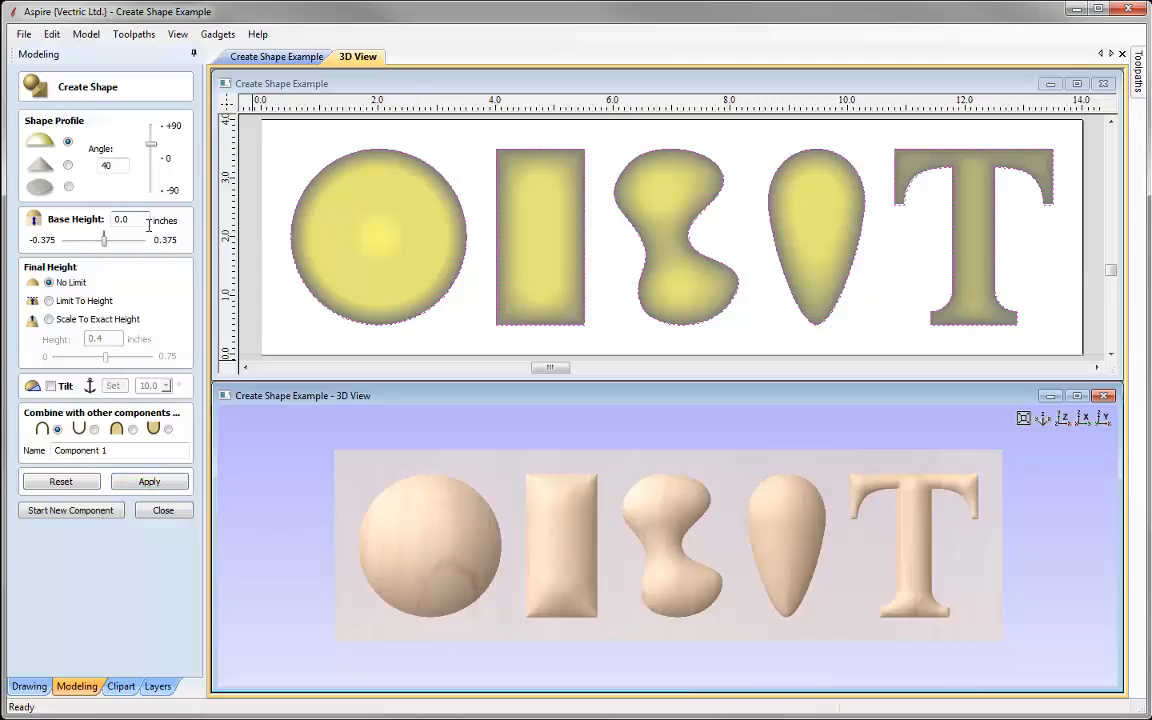
type("0.125")
left_click(165, 485)
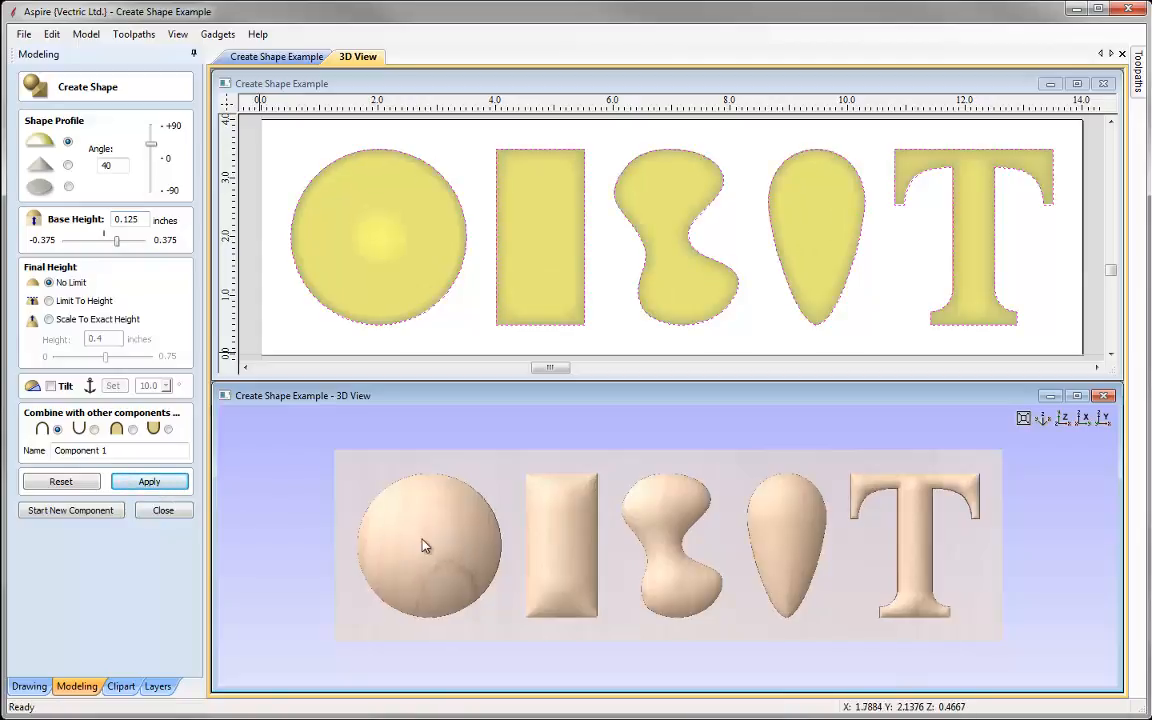
left_click_drag(496, 576, 465, 538)
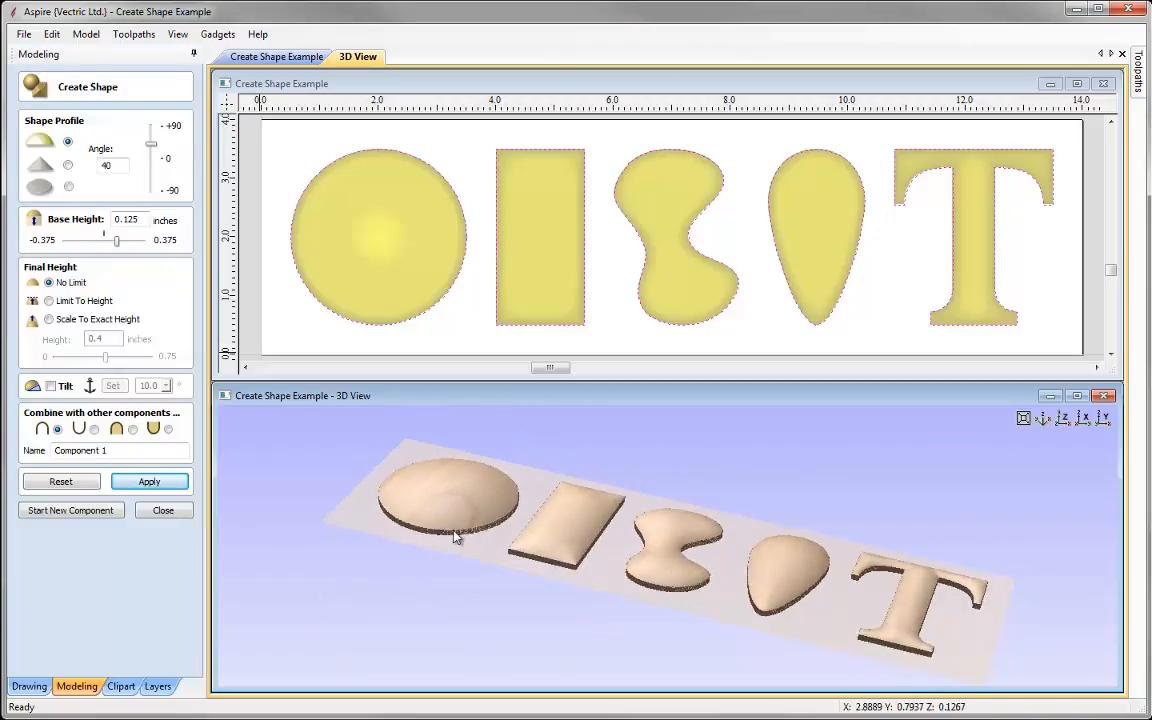
left_click_drag(463, 537, 488, 553)
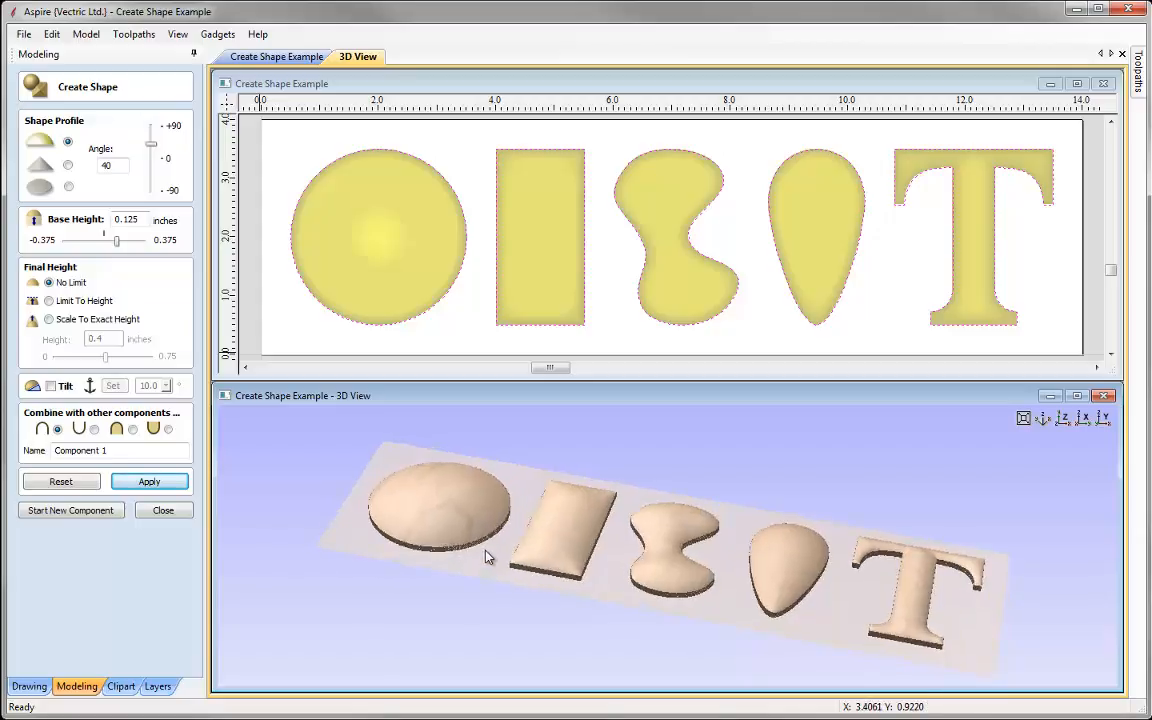
Set the rounded component's base height to 0 inches
left_click_drag(146, 222, 80, 220)
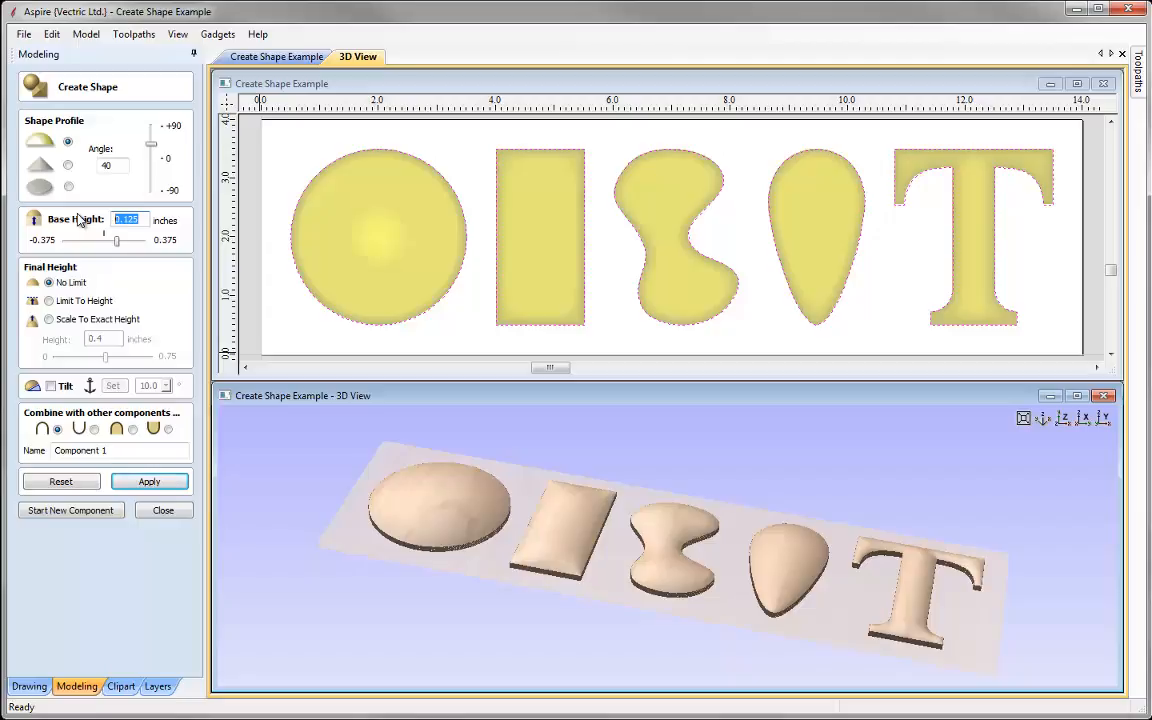
type("0")
left_click(149, 481)
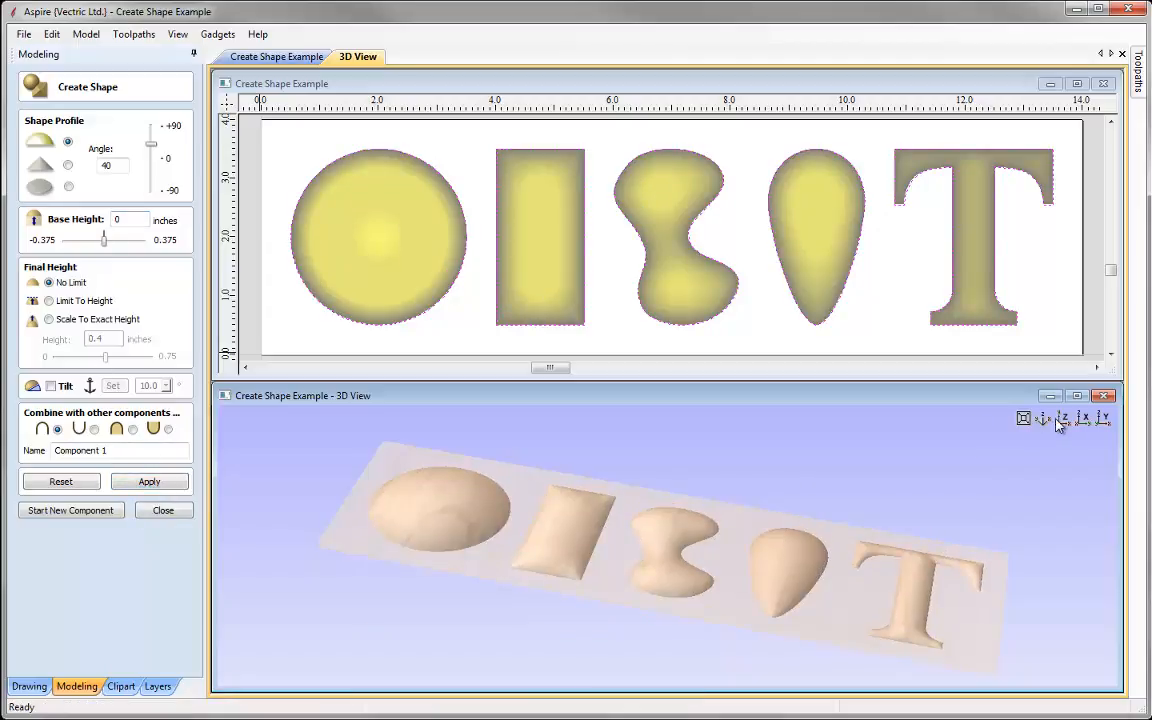
Raise the rounded profile's angle to 60 degrees with zero base height and no height limit
left_click(1063, 418)
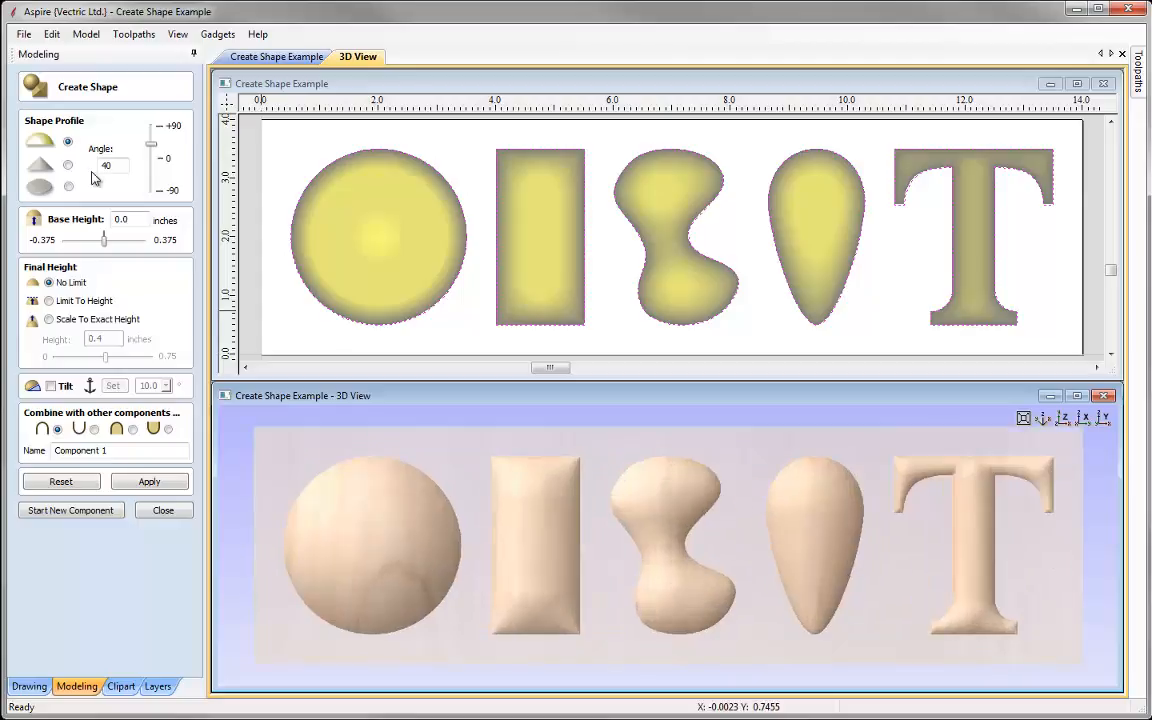
left_click_drag(114, 165, 98, 165)
type("60")
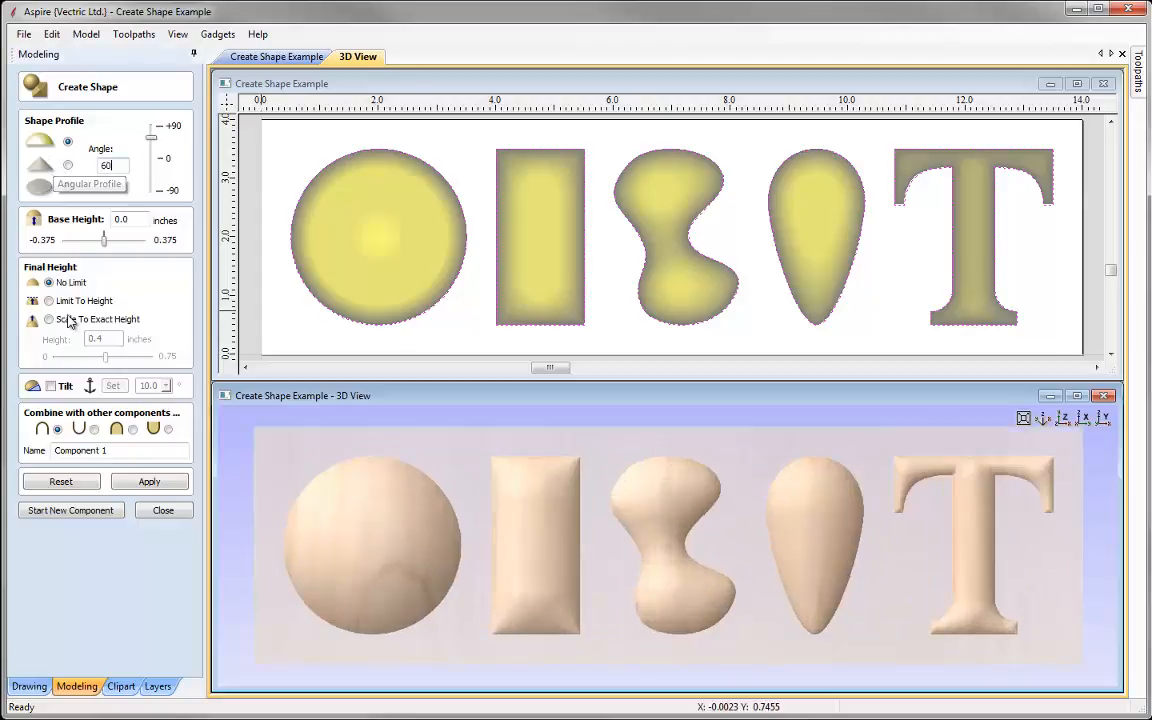
left_click(158, 483)
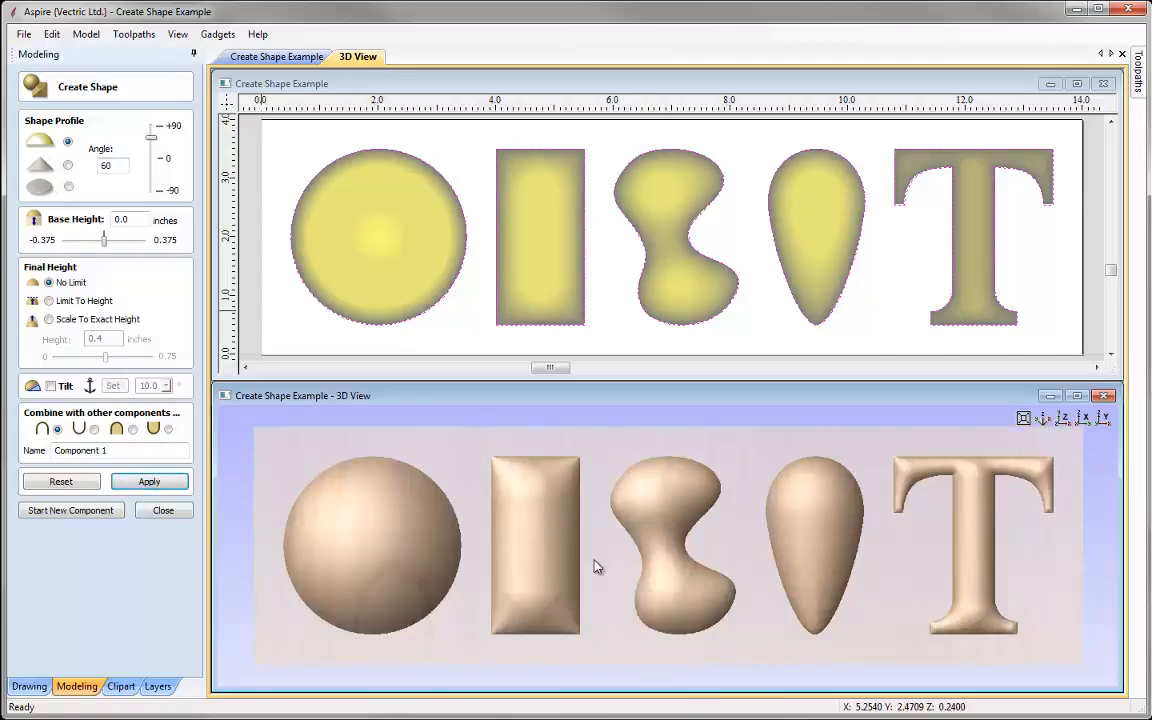
Limit the final height of the rounded component to 0.4 inches
mouse_move(609, 566)
left_mouse_down()
mouse_move(600, 560)
mouse_move(605, 573)
left_mouse_up()
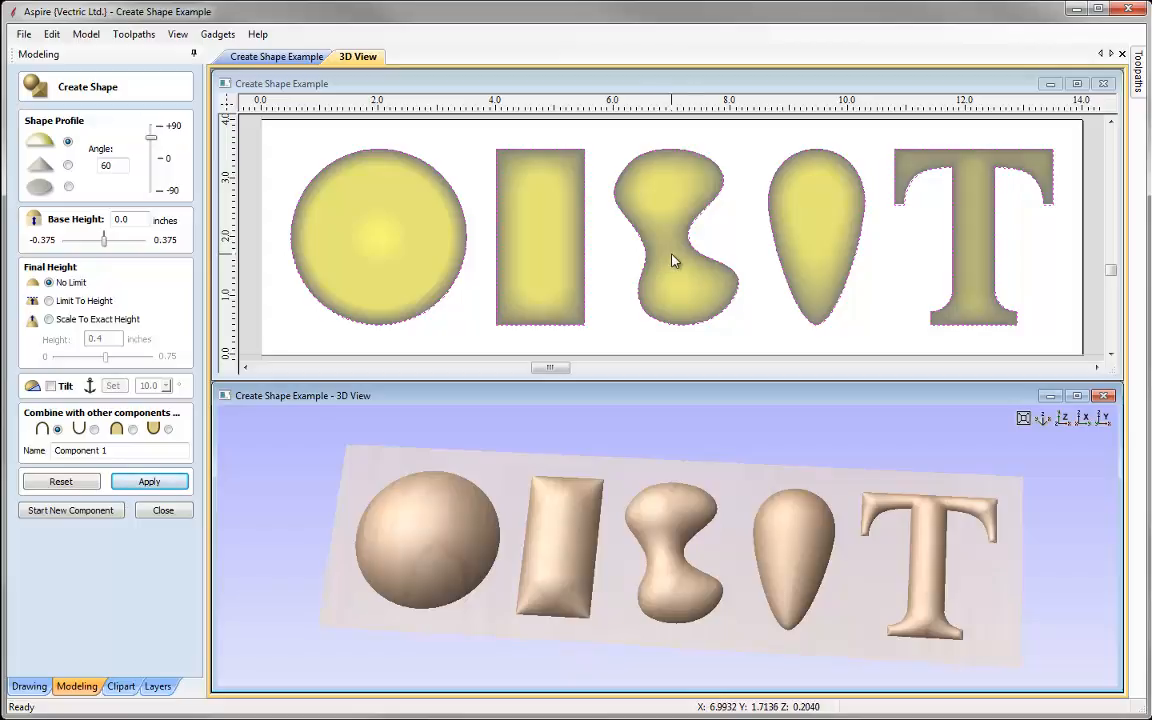
mouse_move(676, 532)
left_mouse_down()
mouse_move(681, 517)
mouse_move(684, 554)
left_mouse_up()
scroll(696, 572, "up", 2)
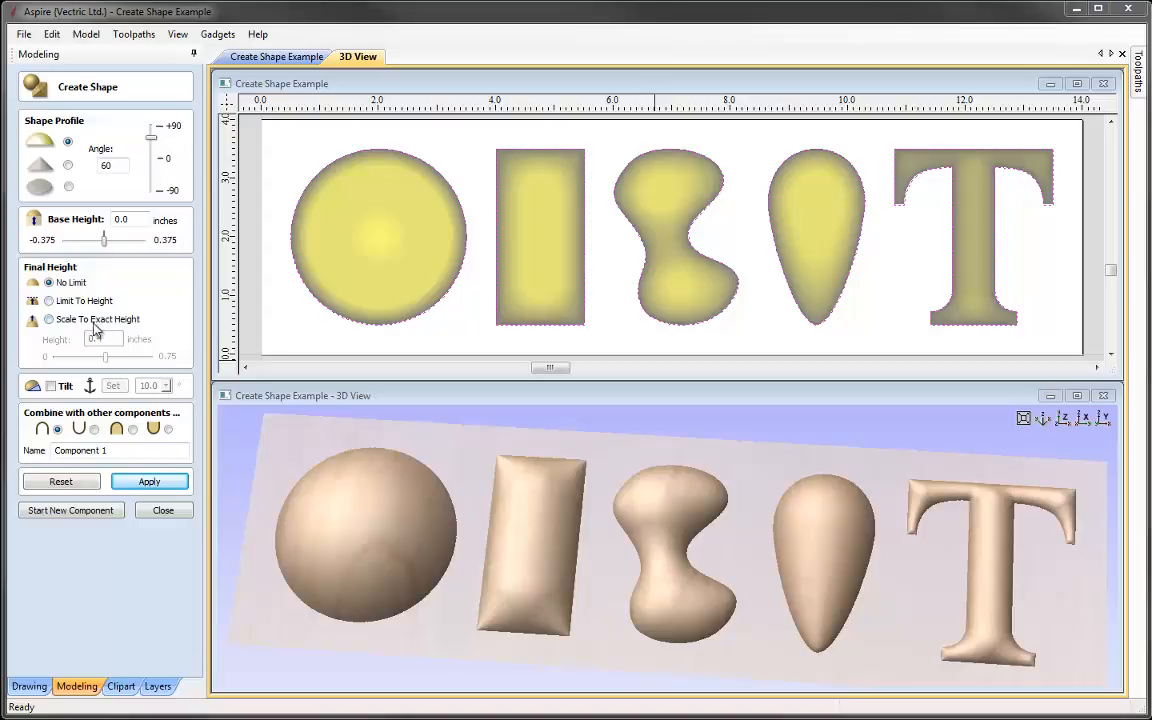
left_click(1063, 418)
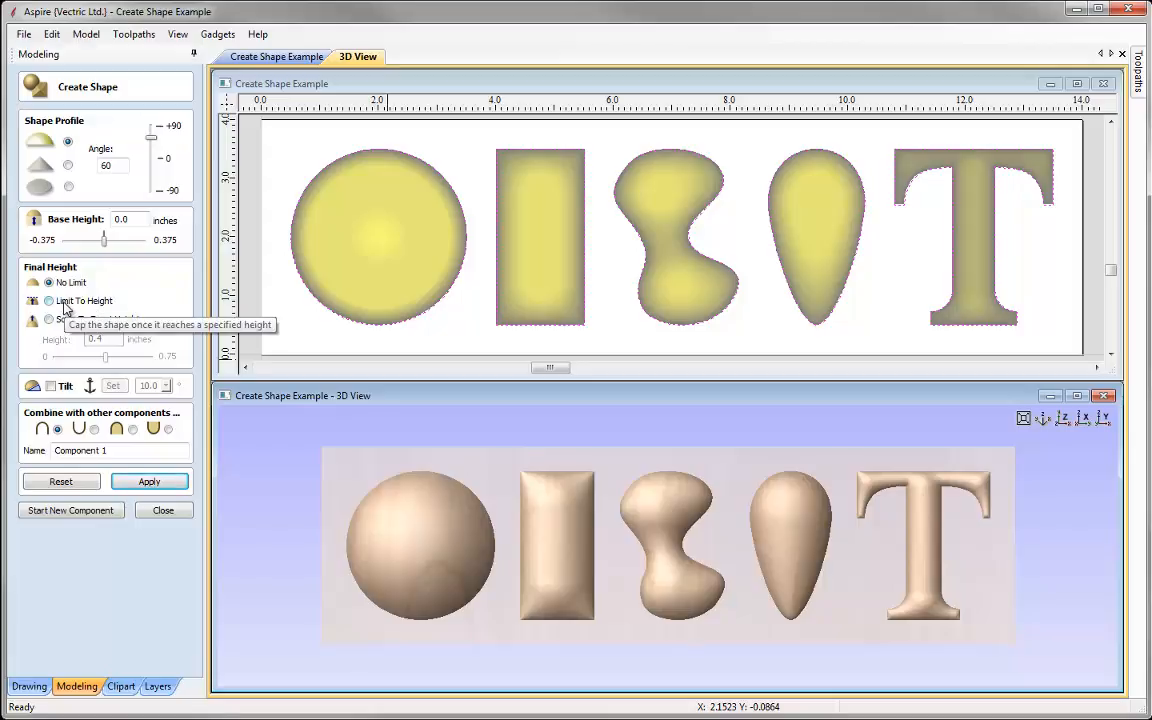
left_click(66, 302)
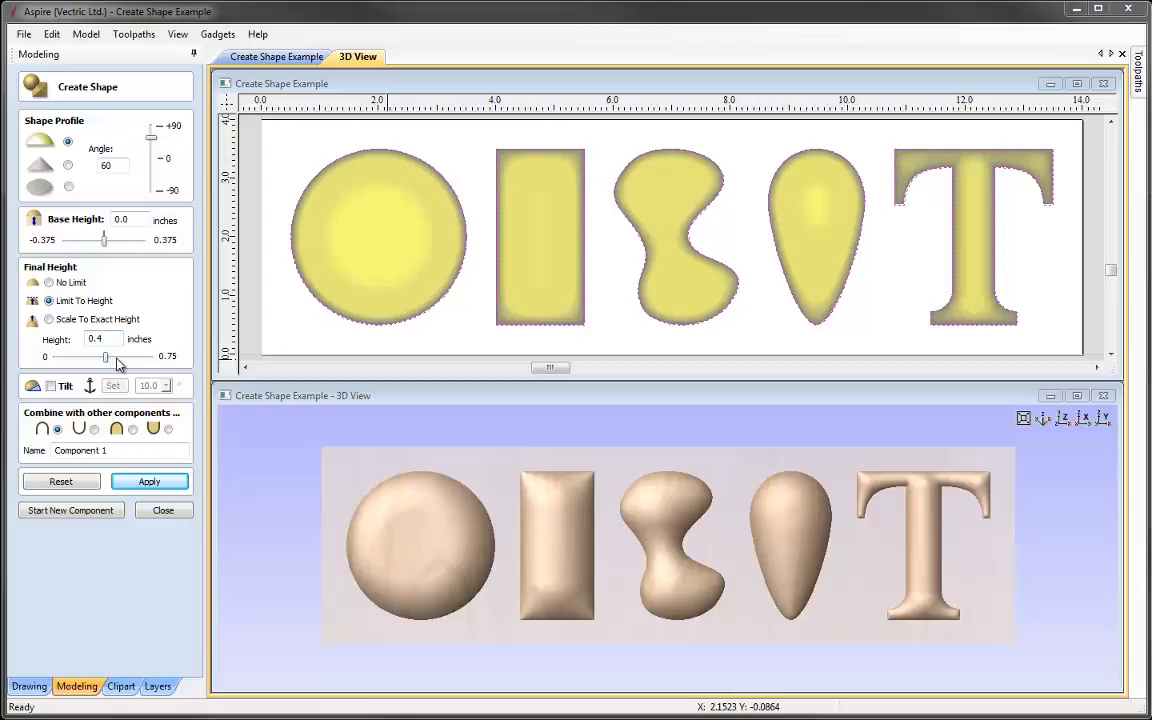
Limit the final height of the rounded shapes to 0.05 inches and inspect their flattened tops in 3D
left_click_drag(98, 339, 109, 339)
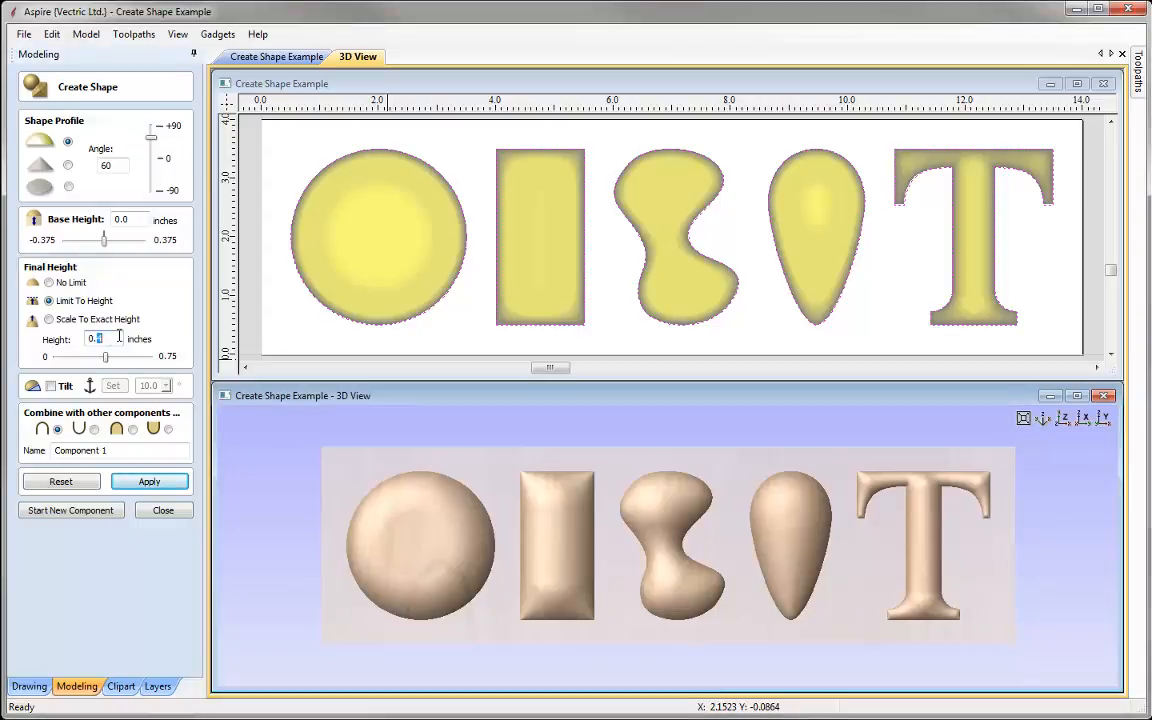
type("05")
left_click(137, 487)
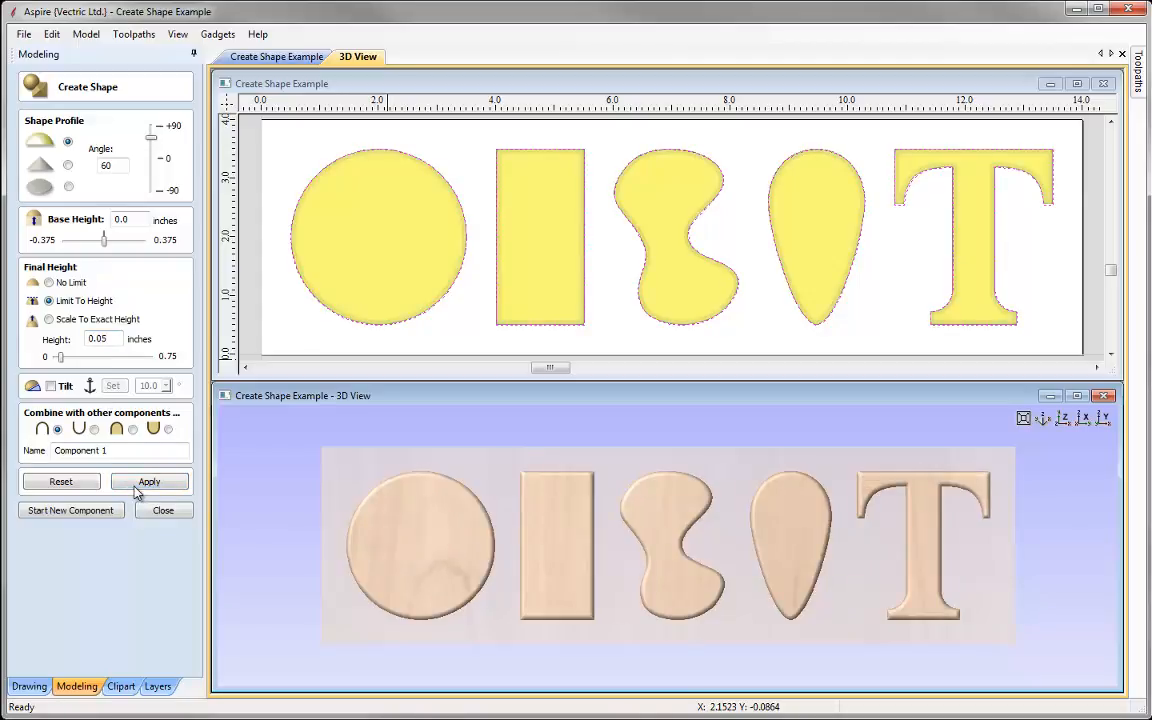
left_click_drag(685, 595, 635, 604)
scroll(635, 605, "up", 2)
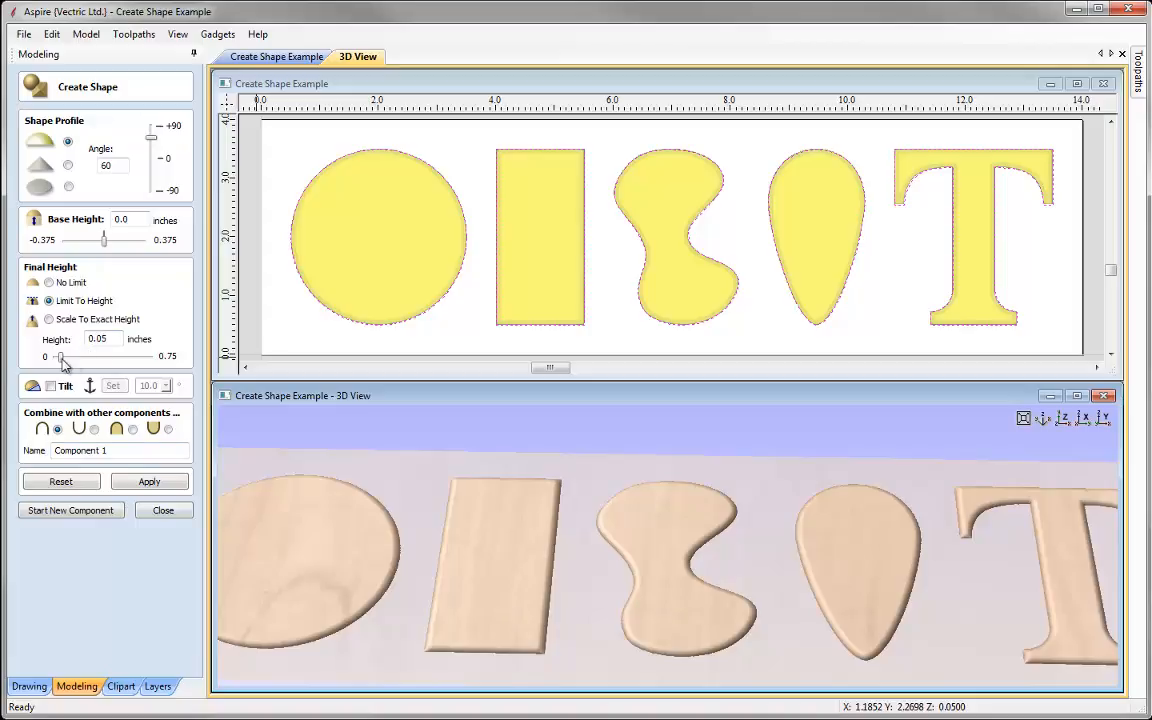
Raise the height limit of the rounded shapes in stages to 0.1125, 0.3225 and 0.75 inches
left_click_drag(61, 358, 72, 364)
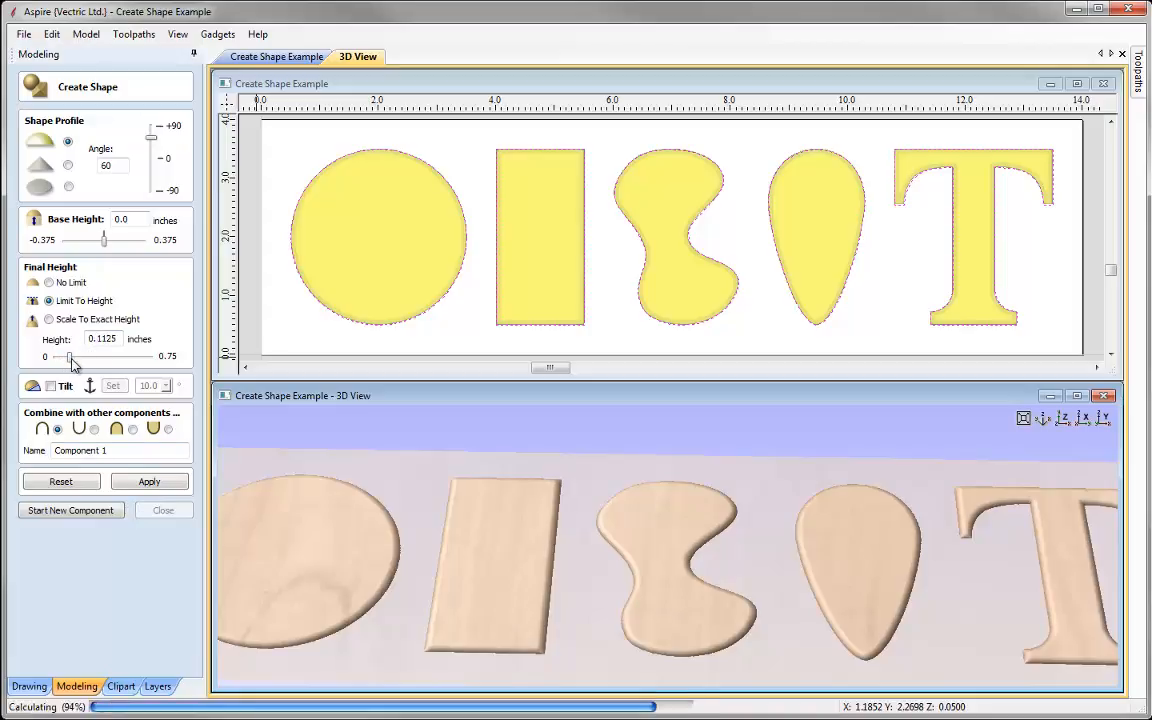
scroll(669, 656, "down", 2)
scroll(585, 596, "down", 3)
left_click_drag(604, 594, 597, 598)
left_click_drag(68, 364, 98, 366)
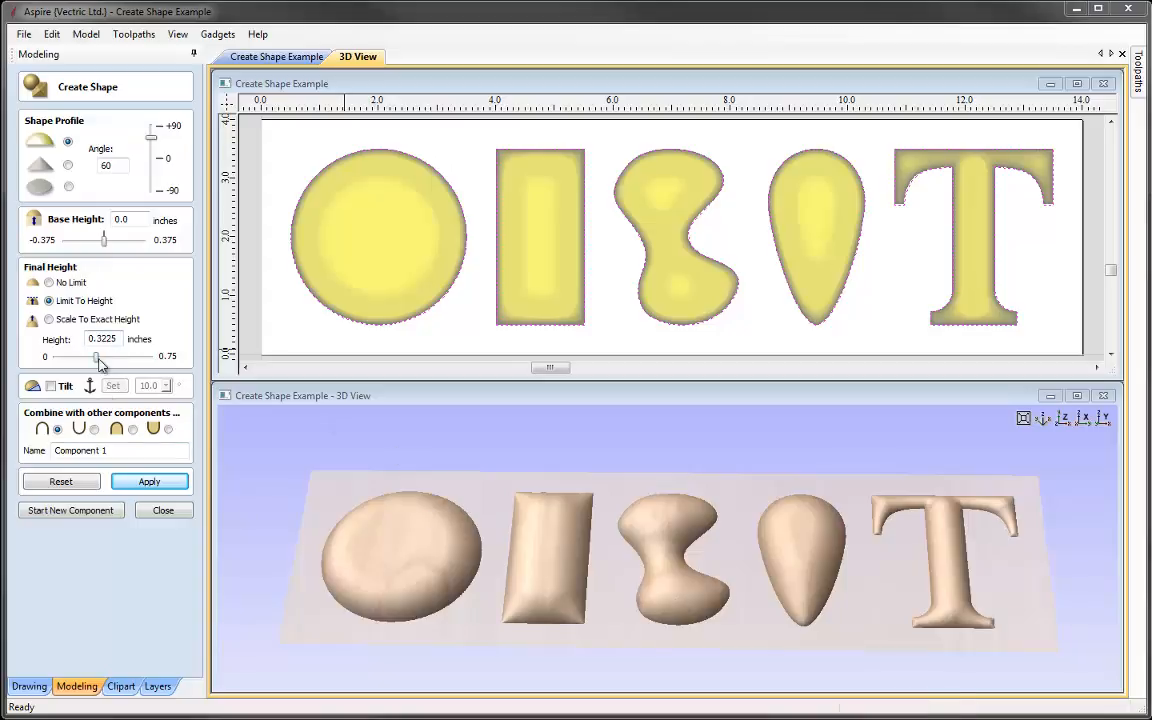
left_click_drag(99, 358, 150, 358)
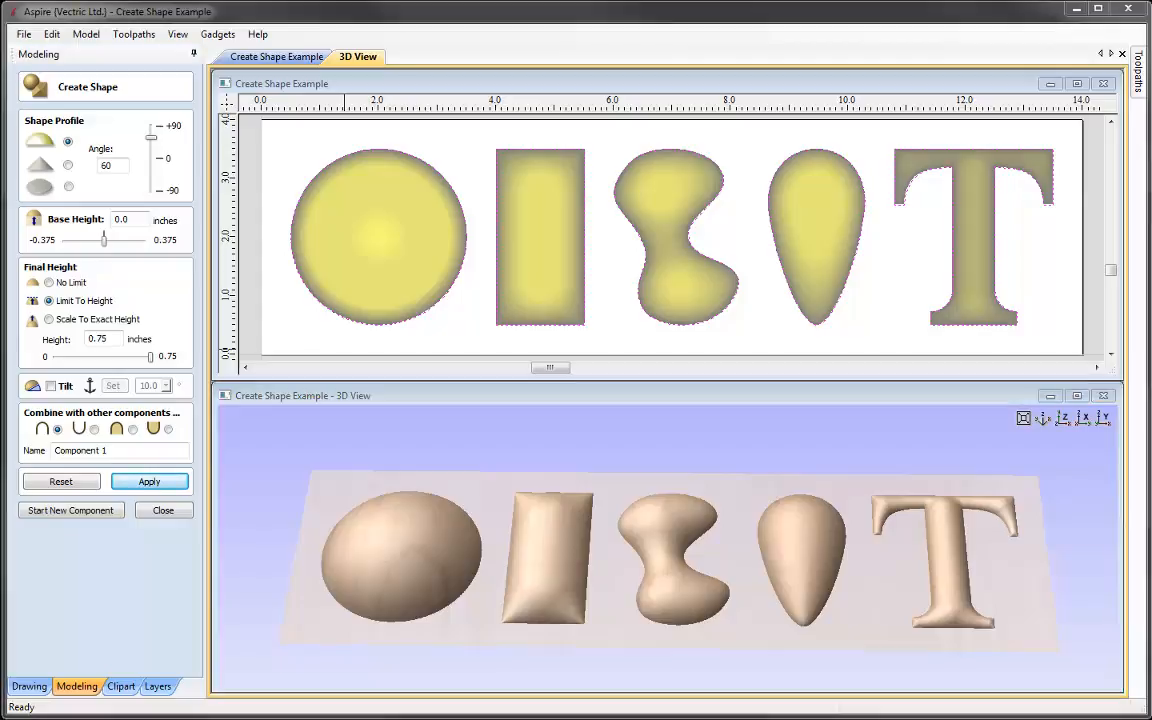
Scale the rounded shapes to an exact height of 0.5 inches and inspect them in 3D
left_click(48, 320)
double_click(99, 341)
type("0.5")
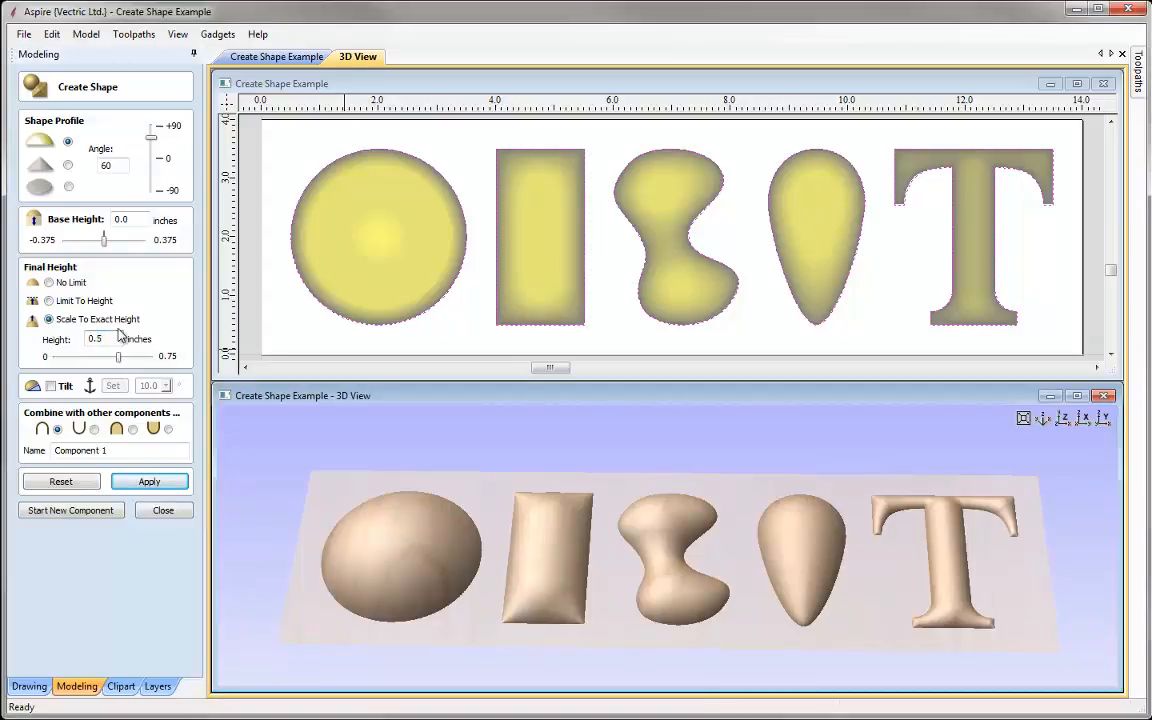
left_click(142, 483)
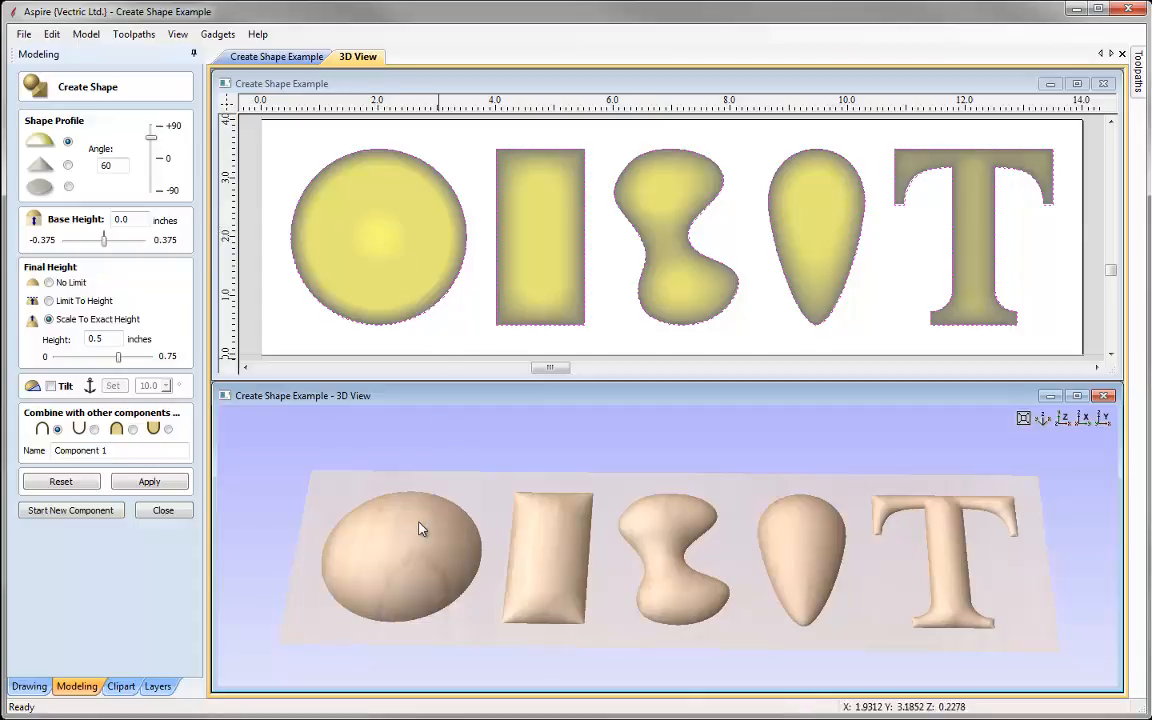
left_click_drag(512, 548, 400, 570)
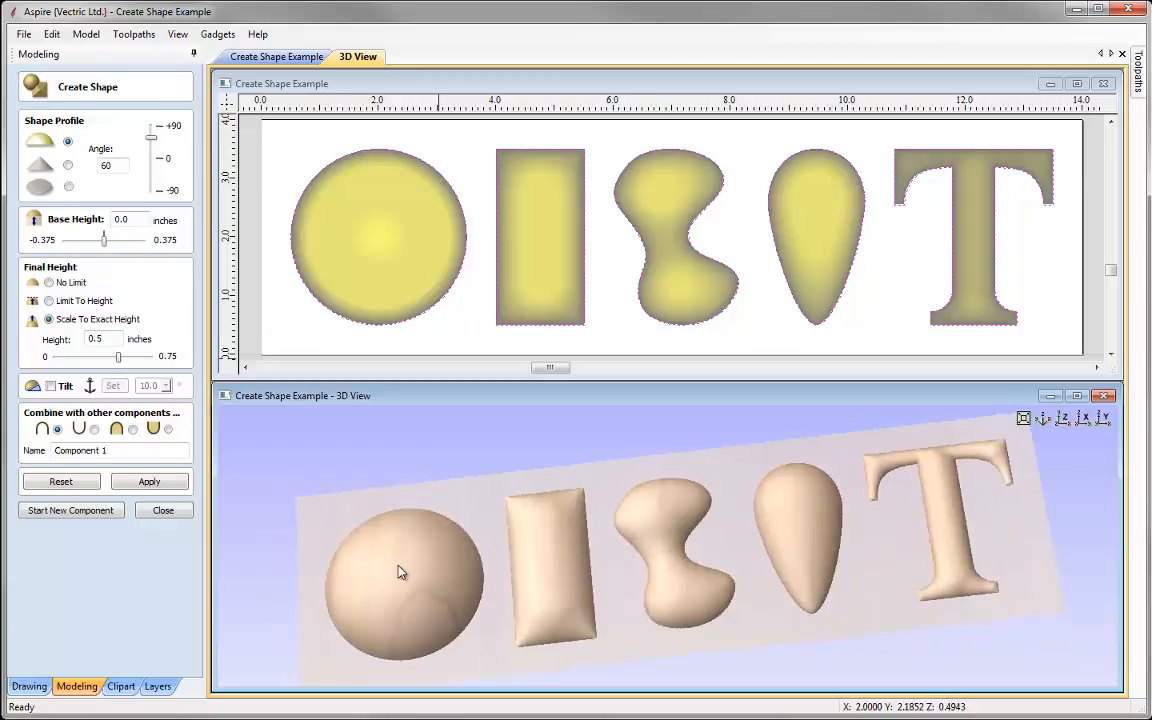
left_click(1062, 418)
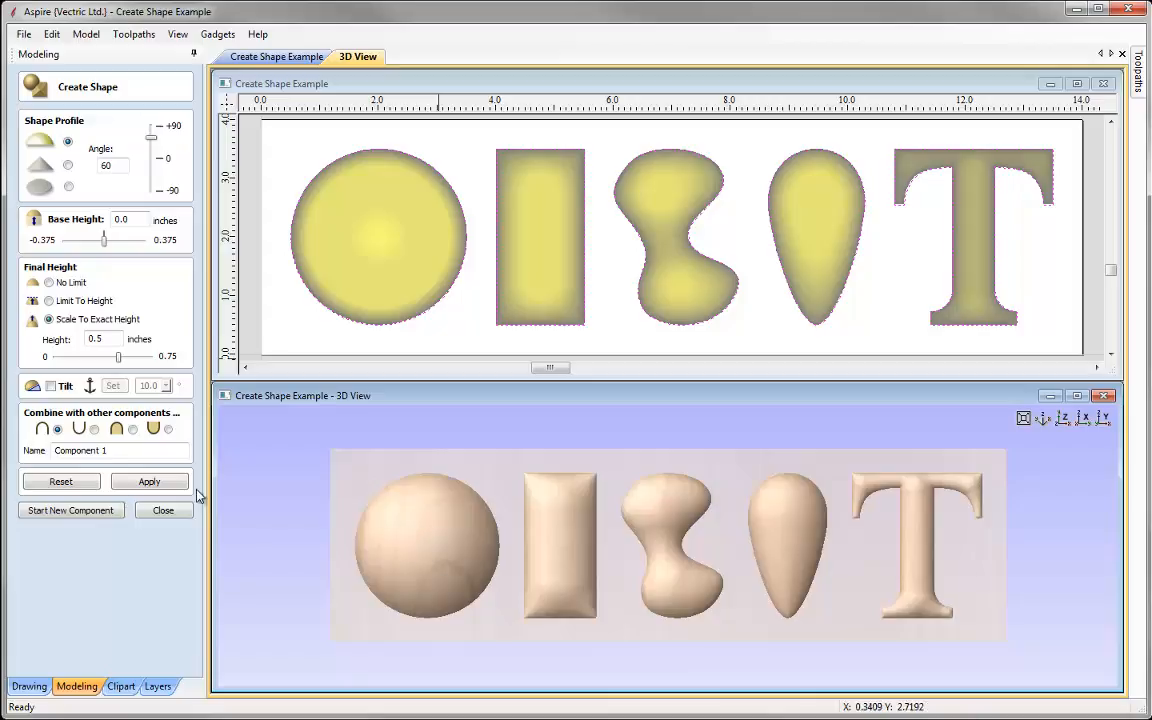
Reset the combined component and create a rounded shape from the circle alone, scaled to exactly 0.5 inches at 60 degrees
left_click(57, 485)
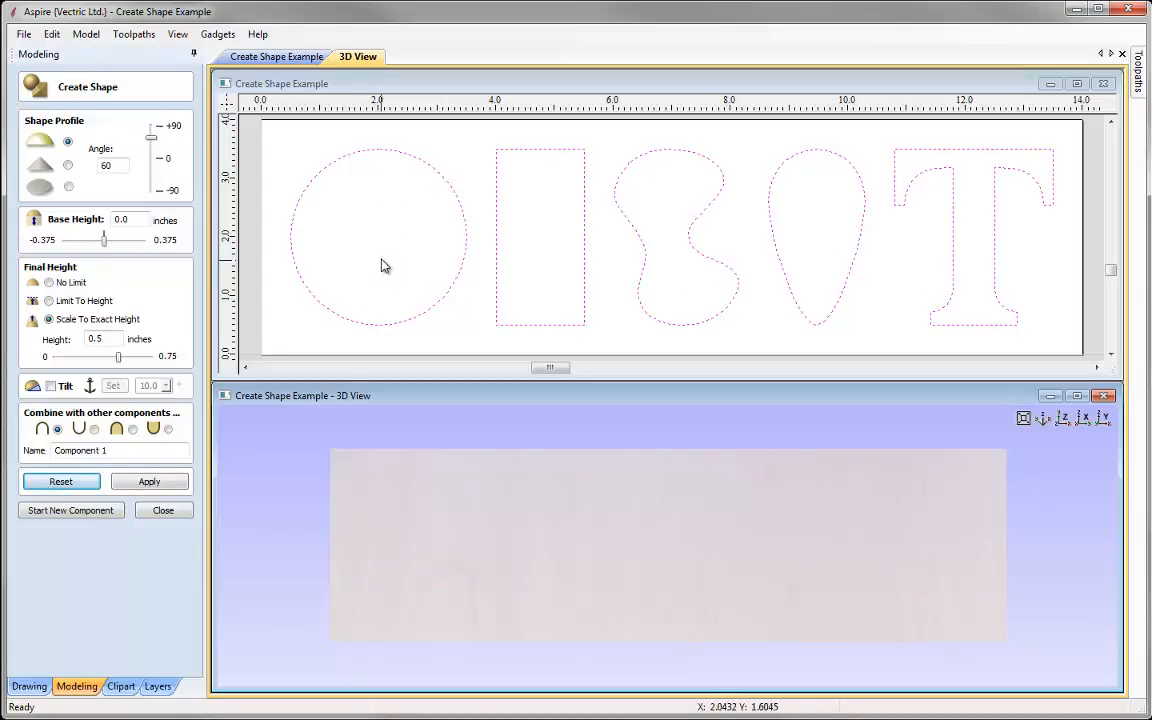
left_click(342, 242)
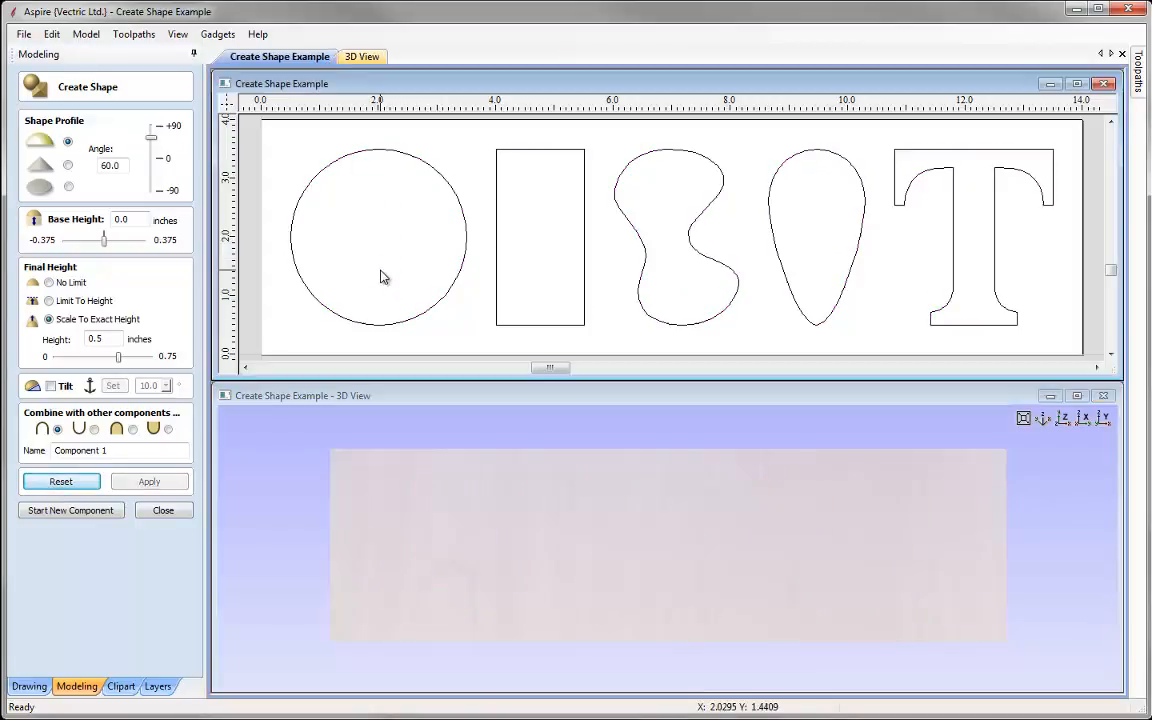
left_click(452, 193)
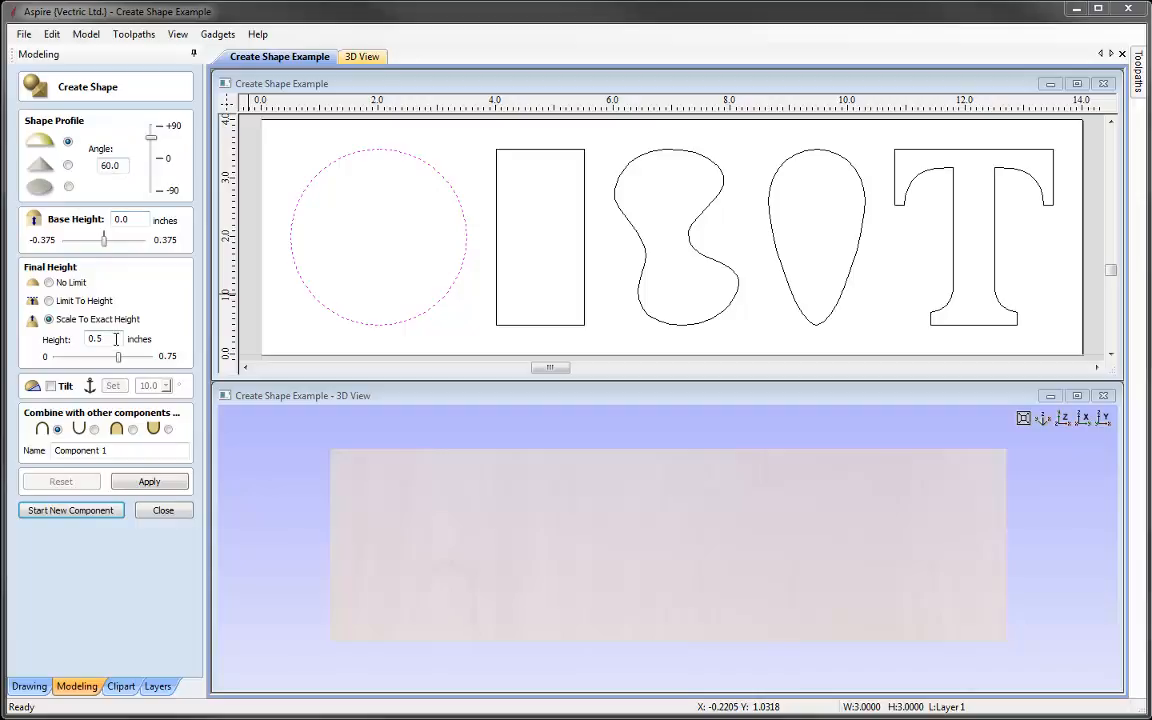
left_click(153, 482)
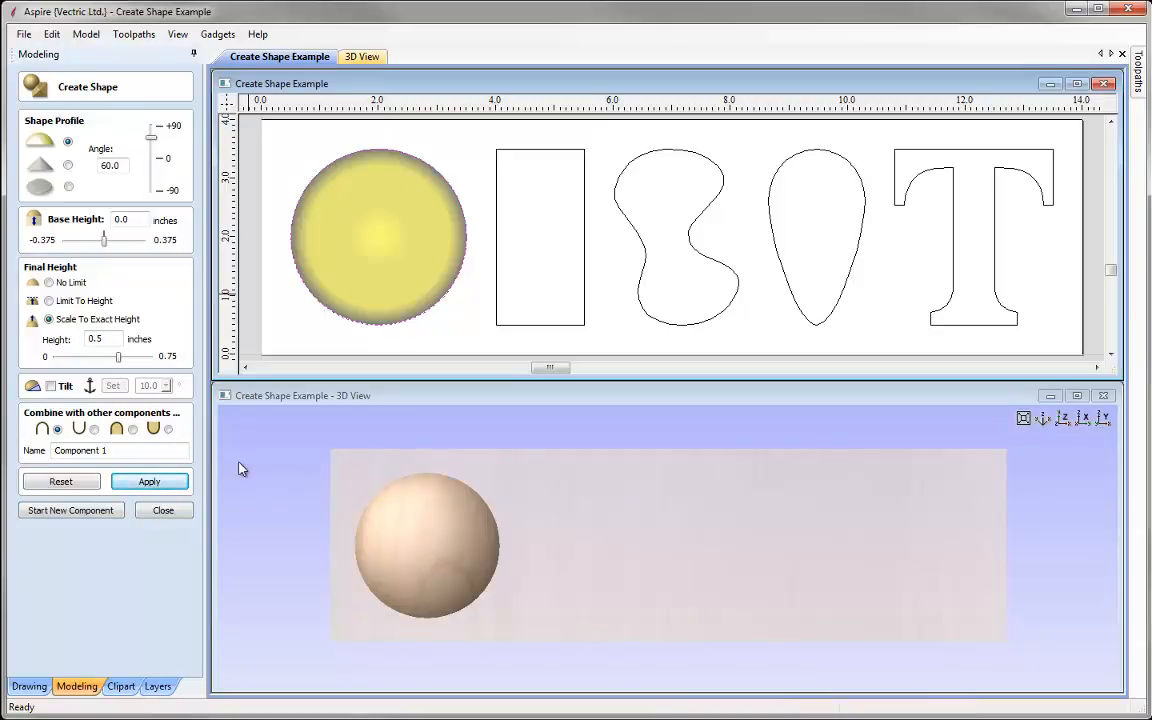
Start a new component and create an angular shape from the rectangle, scaled to an exact height of 0.25 inches
left_click(97, 514)
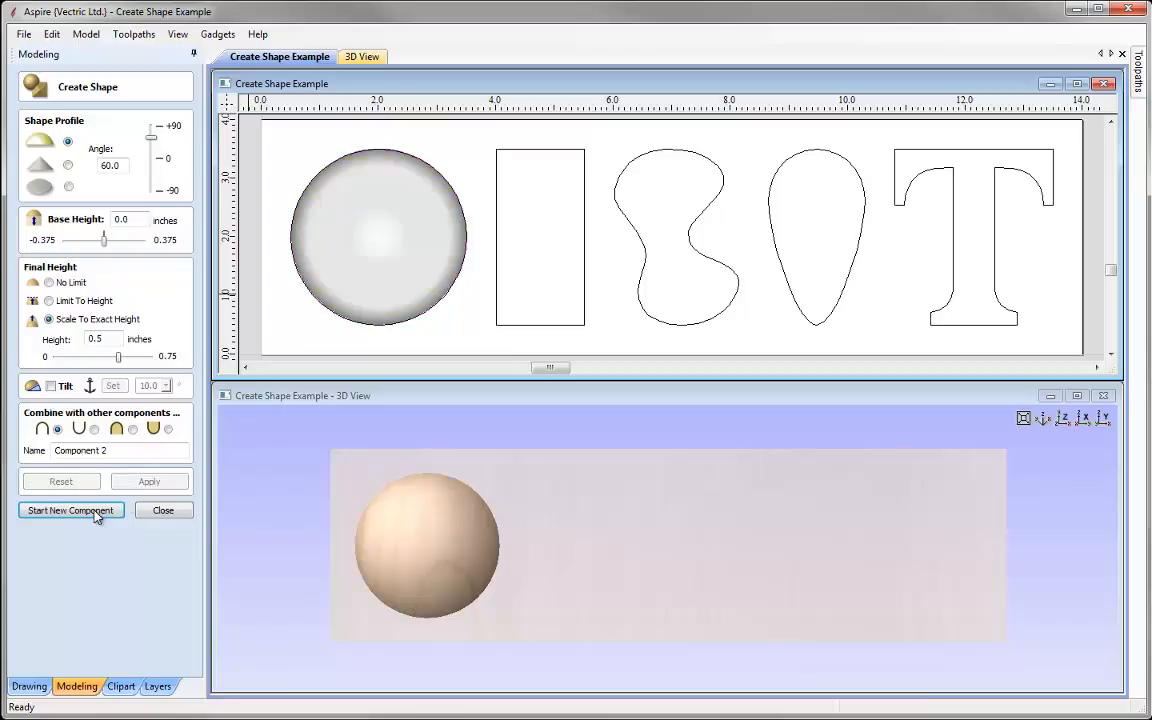
left_click(517, 333)
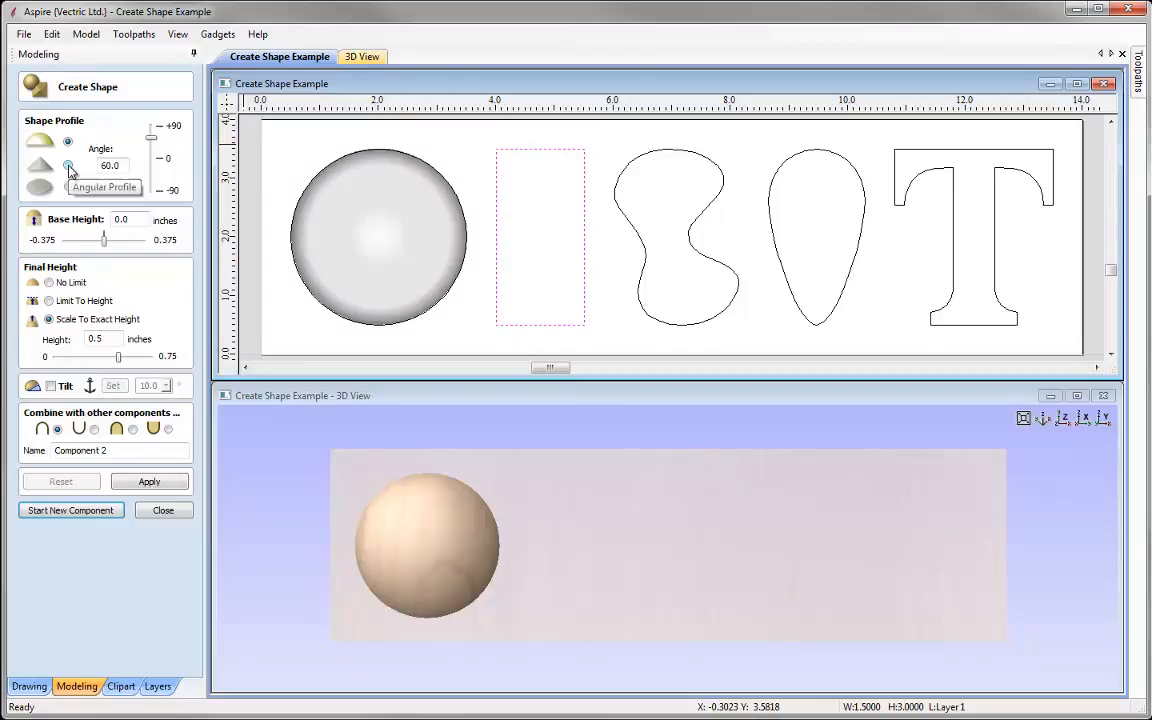
left_click(68, 166)
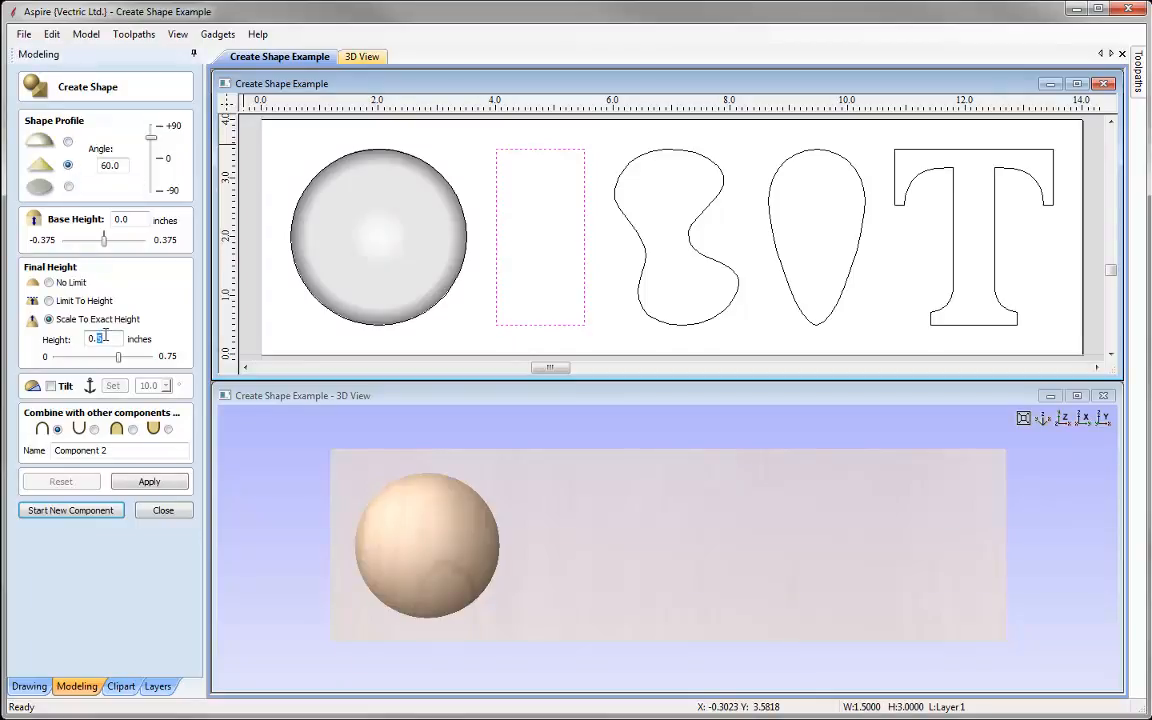
left_click(149, 481)
left_click_drag(581, 566, 563, 545)
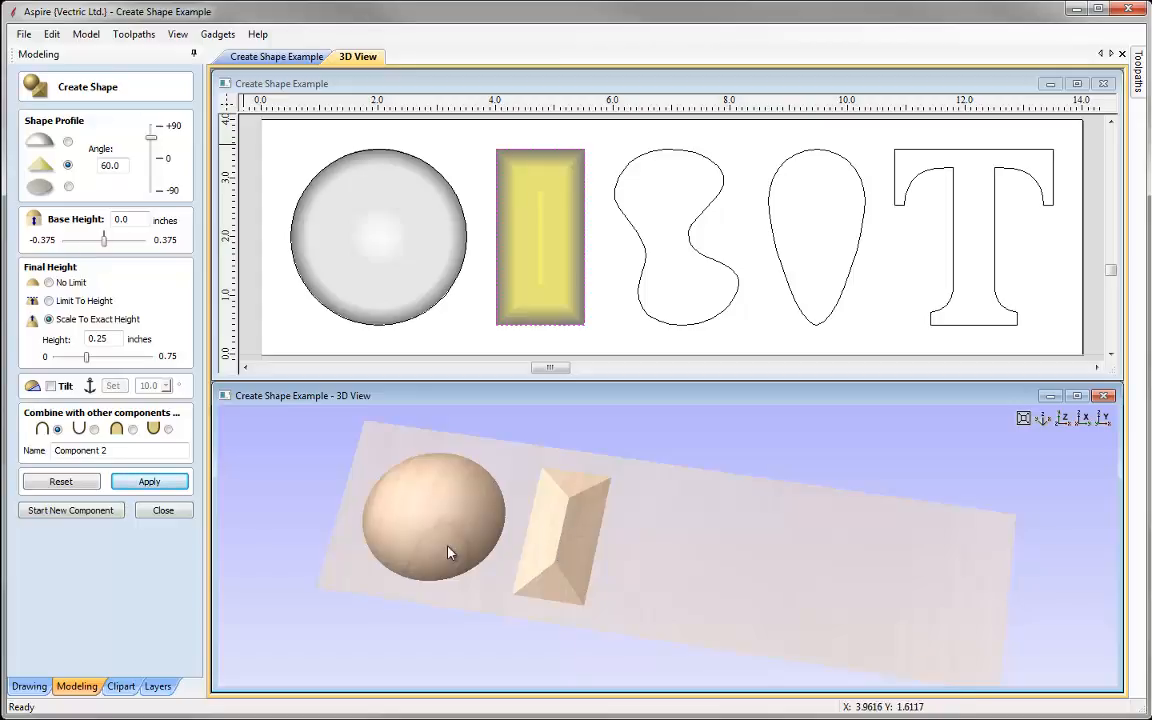
Start a new component from the double-lobed vector with a curved profile at 40 degrees, scaled to exactly 0.75 inches
left_click(75, 511)
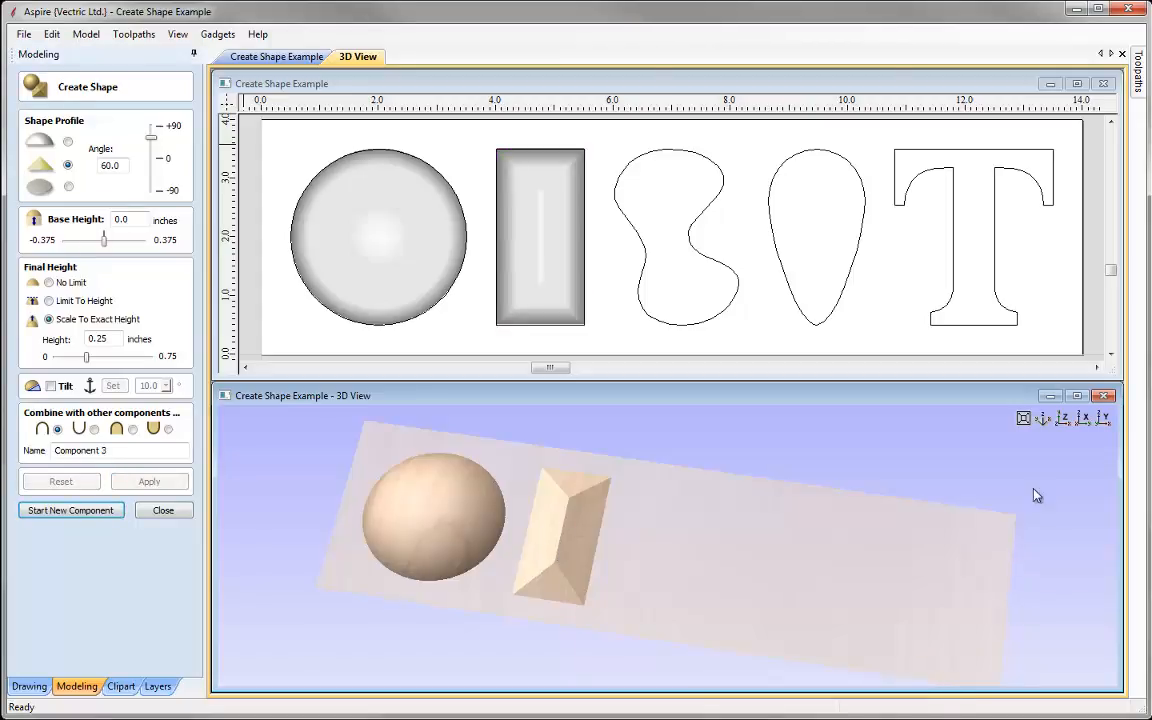
left_click_drag(833, 555, 778, 525)
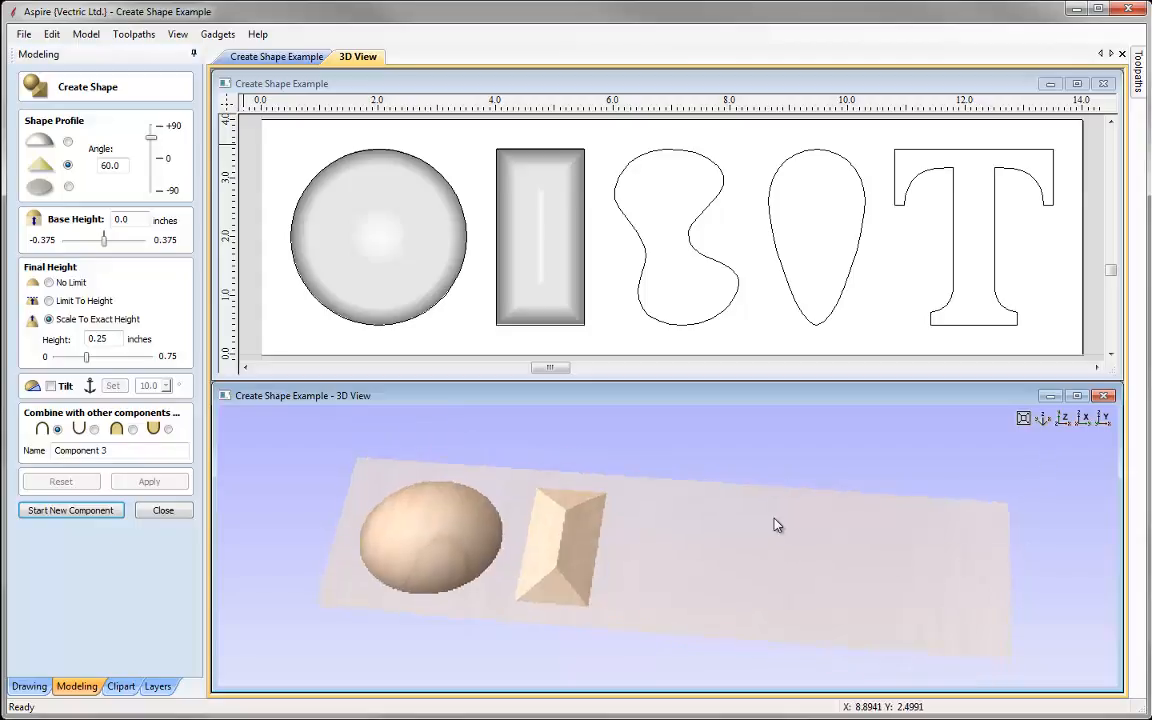
left_click(664, 330)
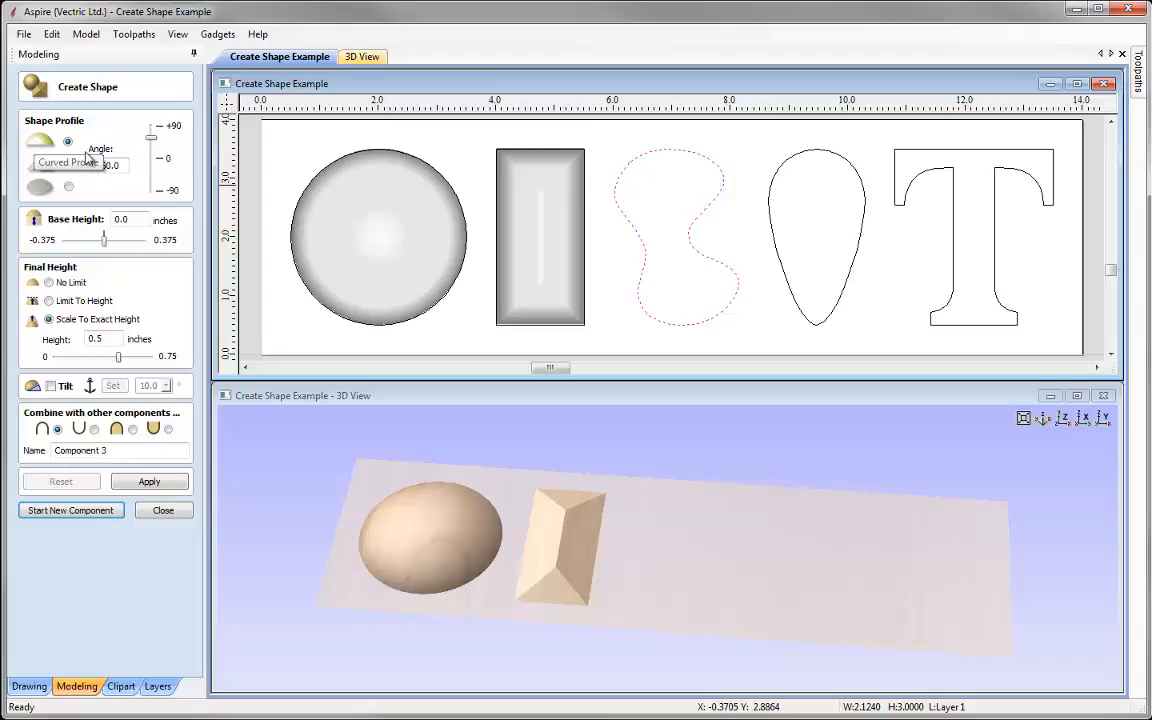
left_click_drag(118, 165, 82, 165)
type("40")
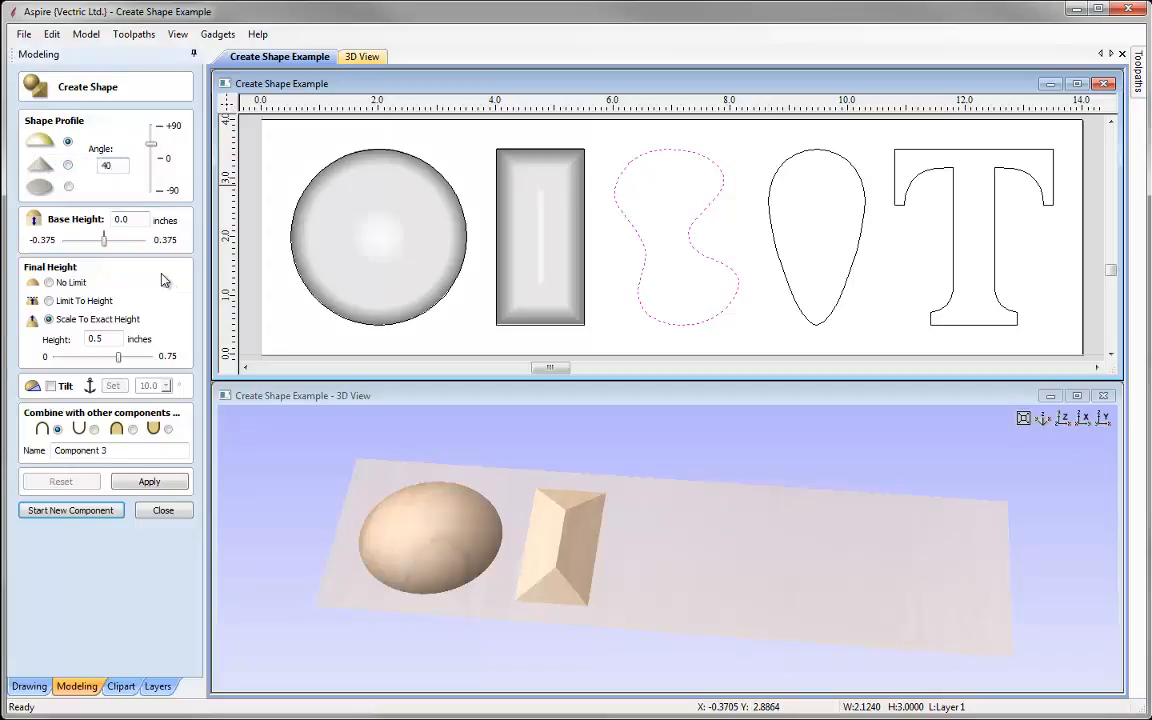
left_click_drag(97, 339, 110, 336)
type("7")
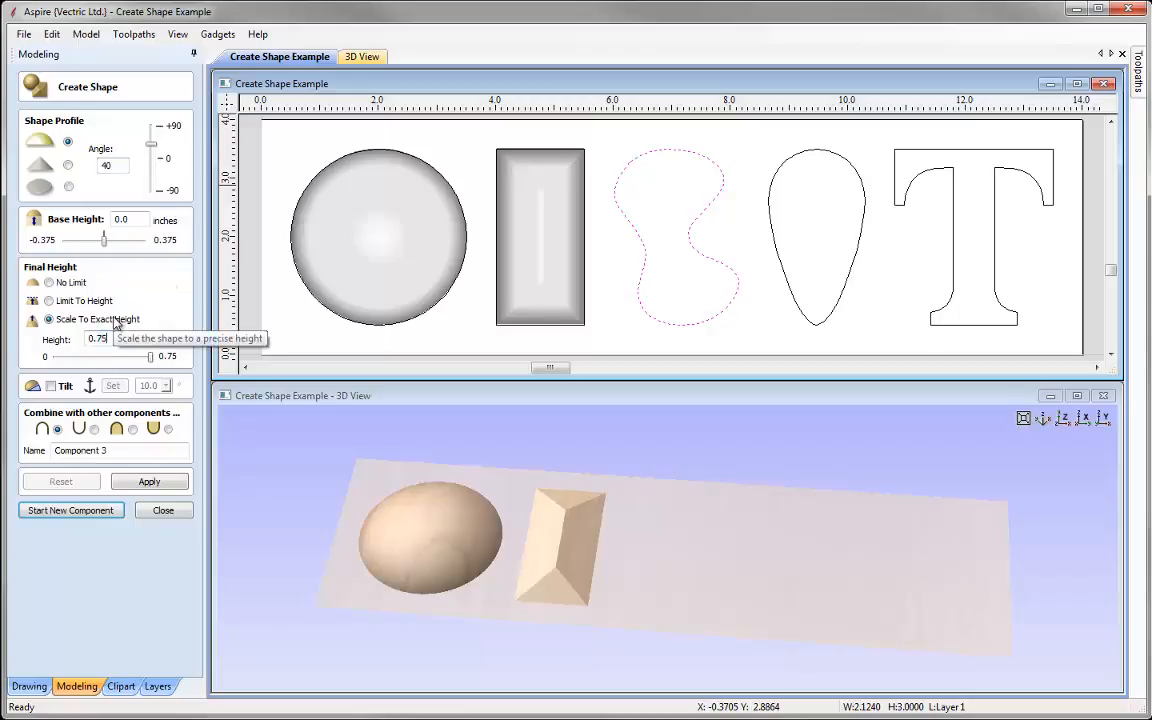
left_click(135, 482)
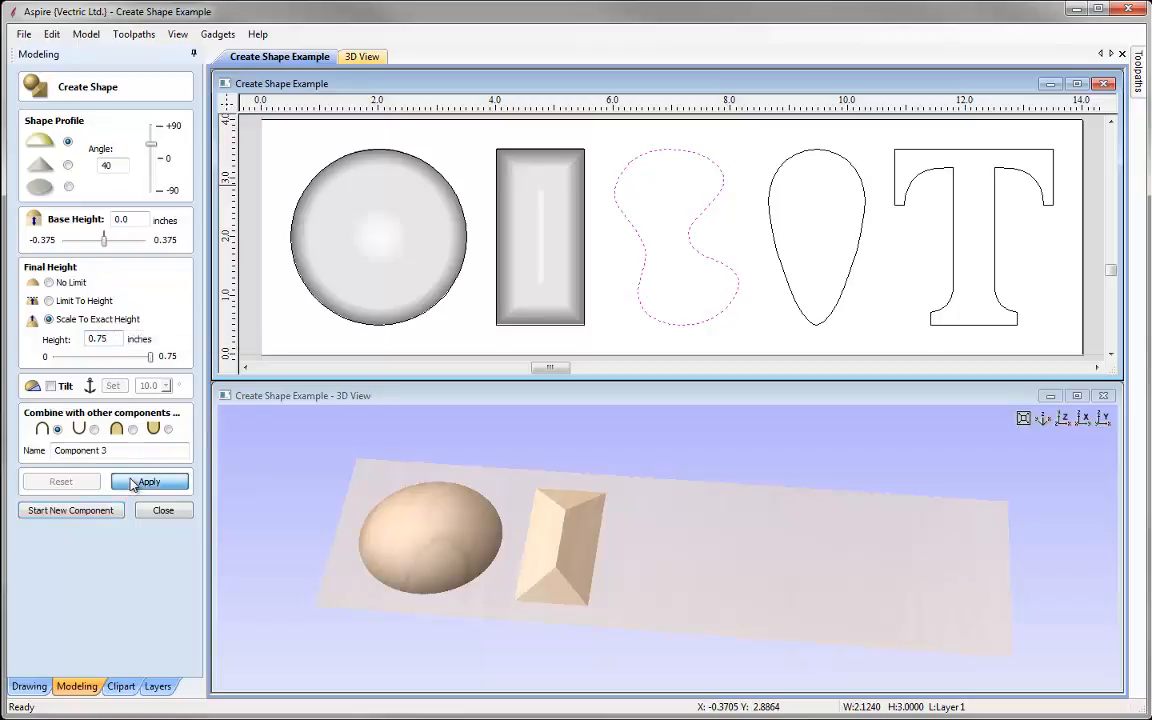
left_click_drag(710, 612, 689, 638)
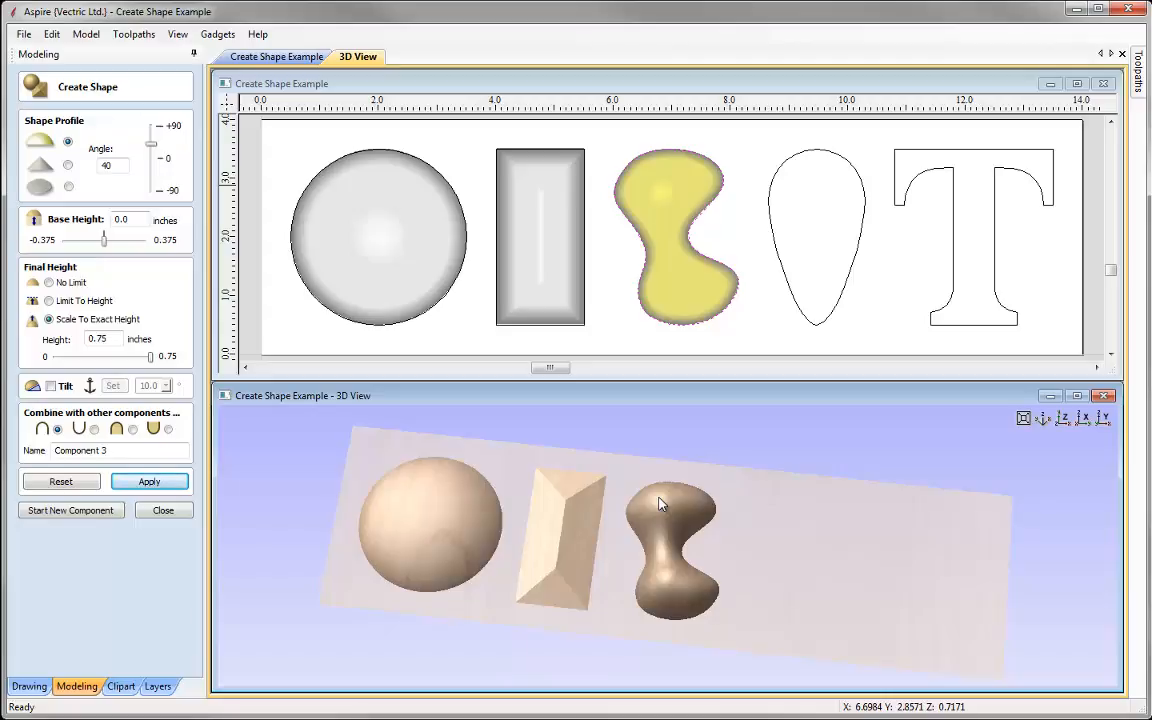
left_click_drag(597, 542, 595, 540)
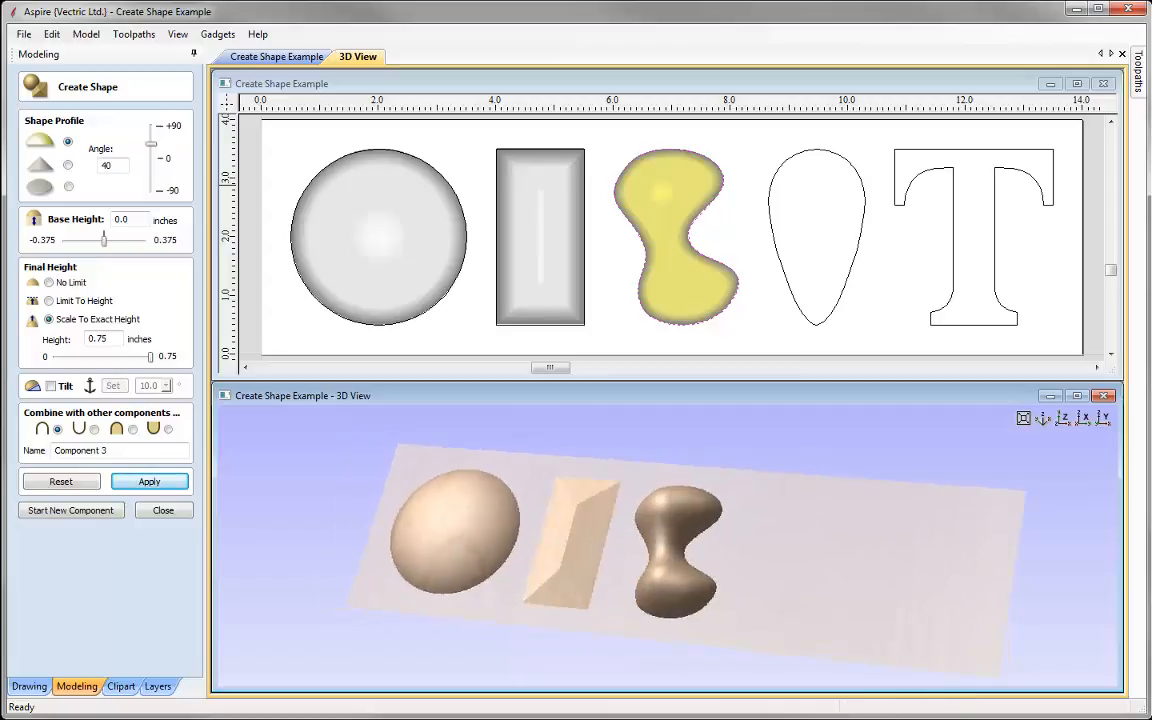
Reselect the double-lobed vector and reapply its curved 40-degree shape scaled to exactly 0.75 inches
left_click(821, 329)
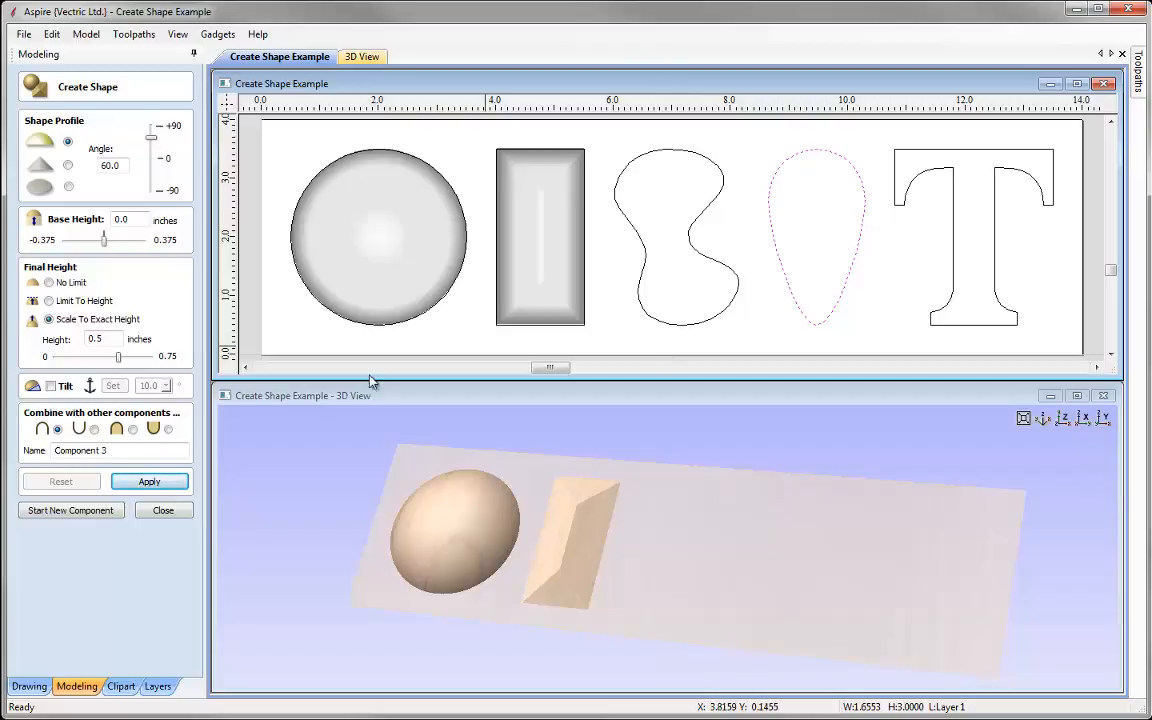
left_click(65, 511)
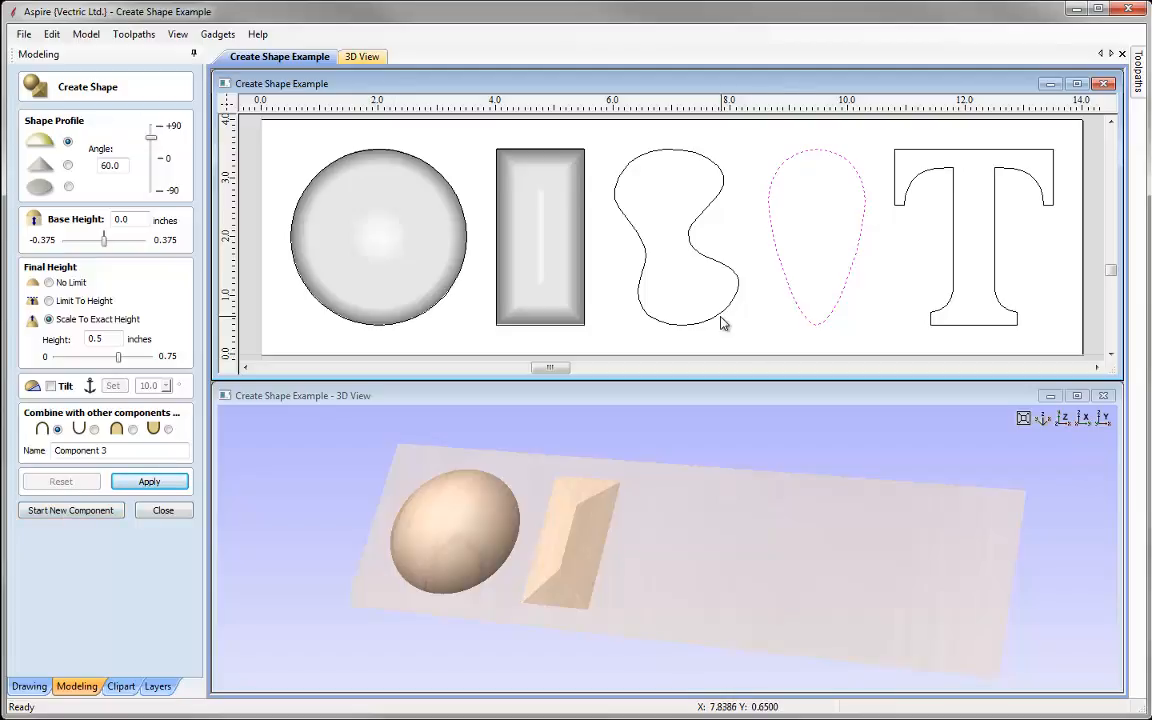
left_click(716, 323)
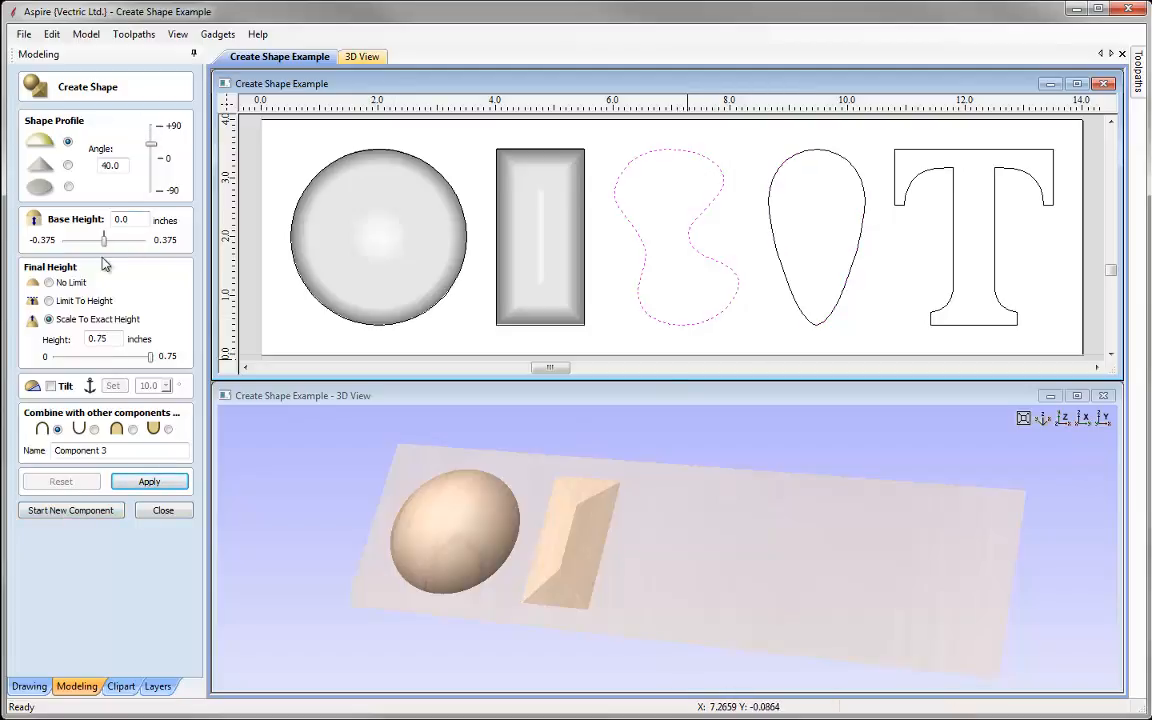
left_click(158, 485)
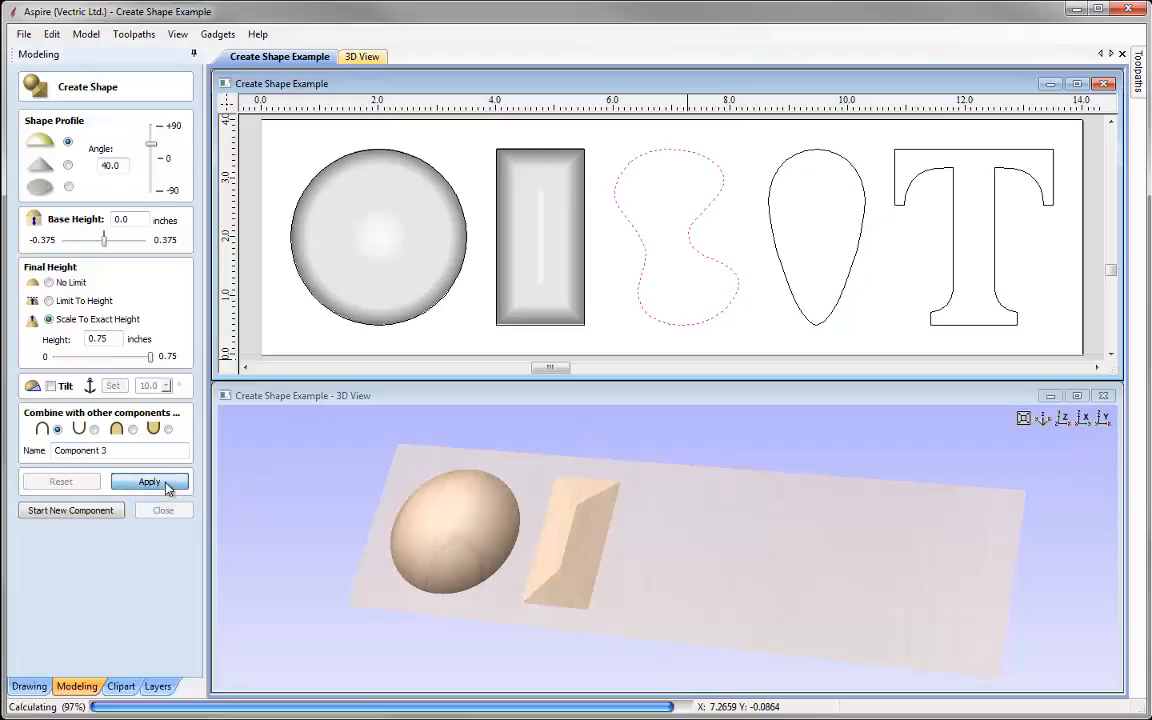
Start a new component and create an angular shape from the teardrop at 30 degrees, base height 0.25 inches, scaled to exactly 0.25 inches
left_click(95, 510)
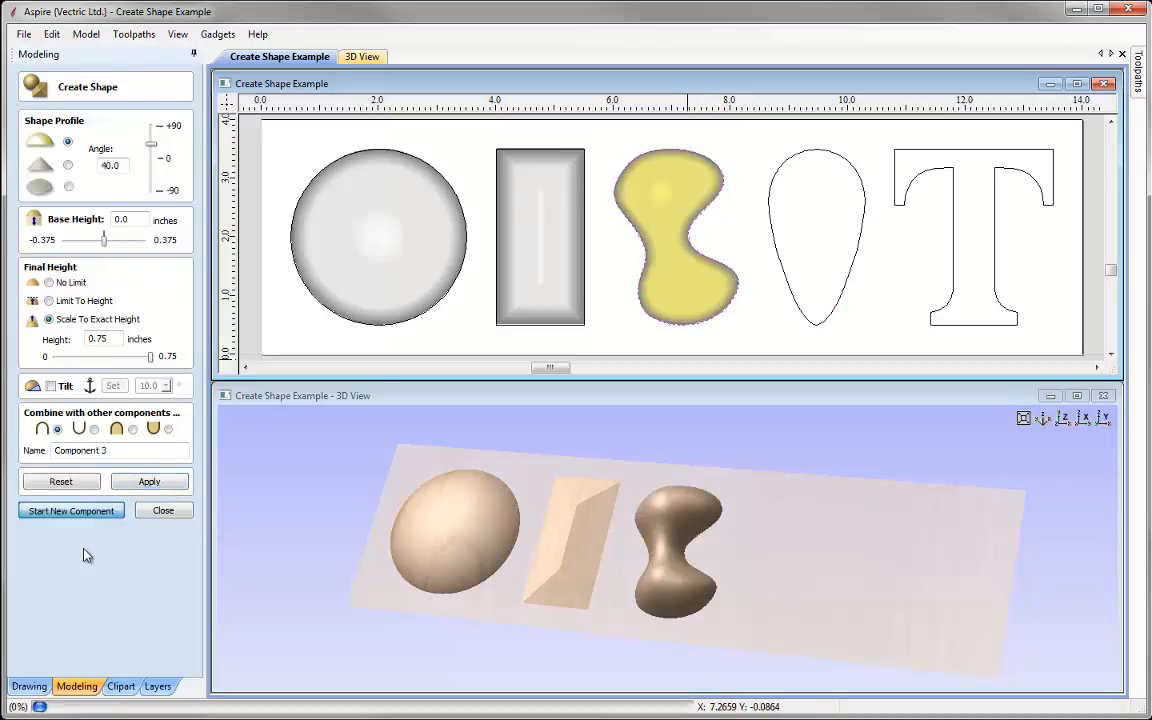
left_click(829, 323)
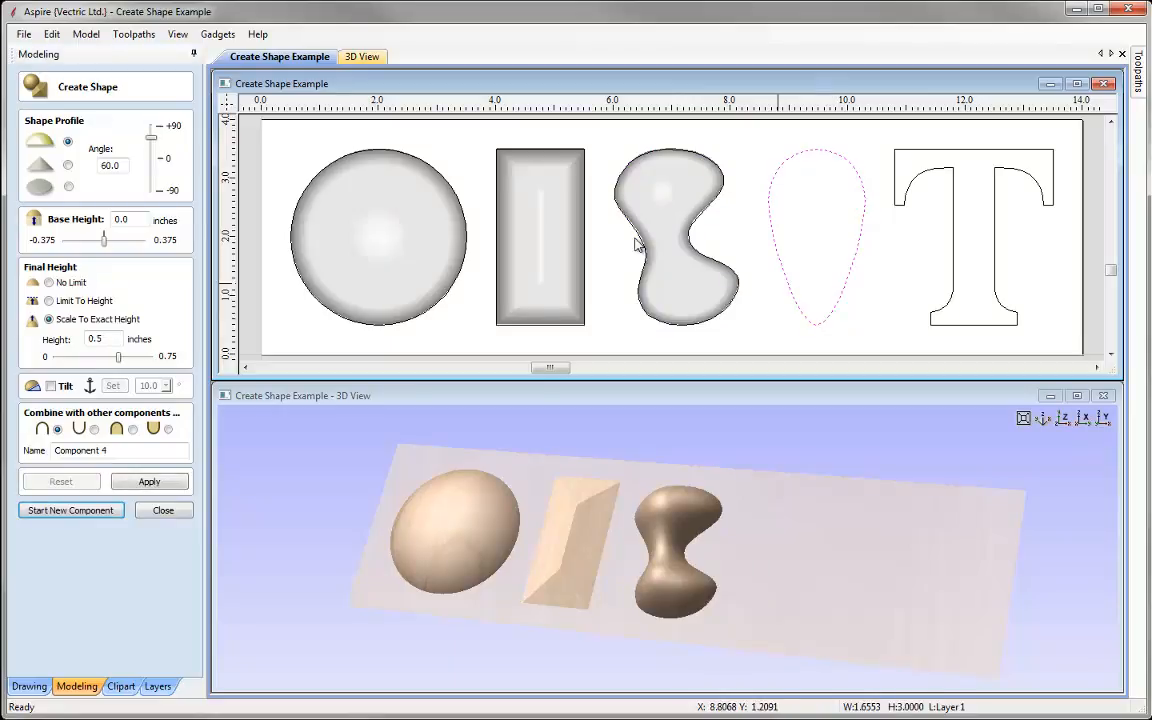
left_click(70, 166)
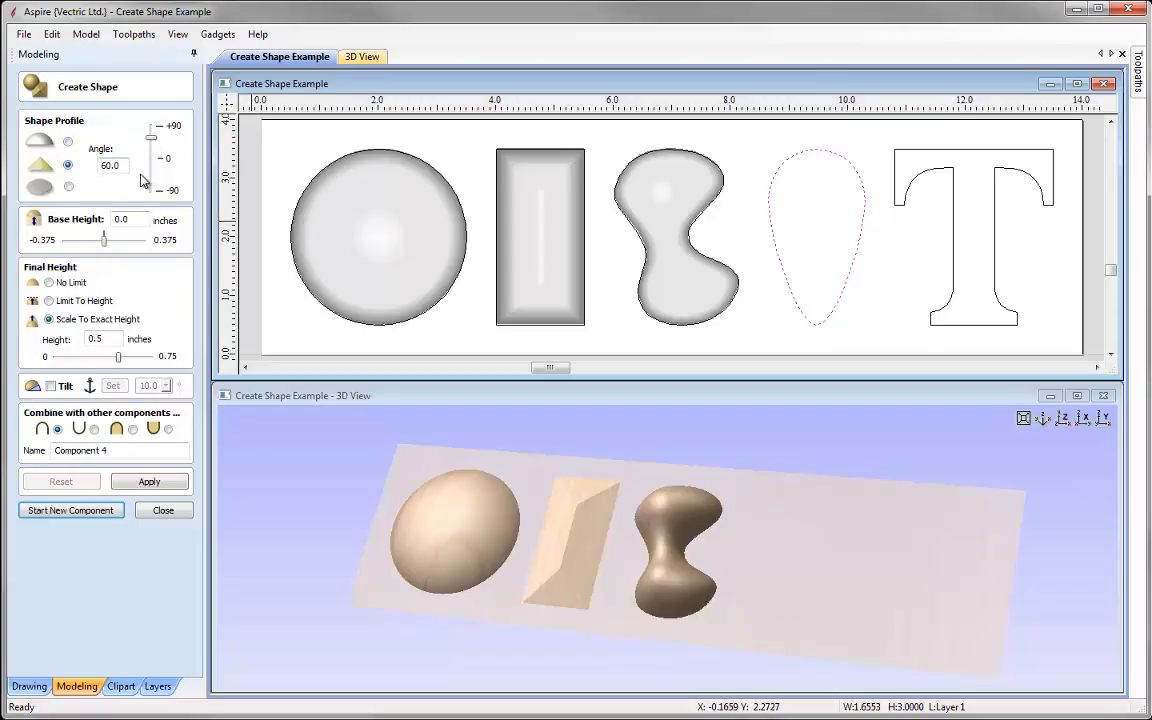
left_click_drag(126, 166, 81, 165)
type("30")
left_click_drag(125, 221, 146, 219)
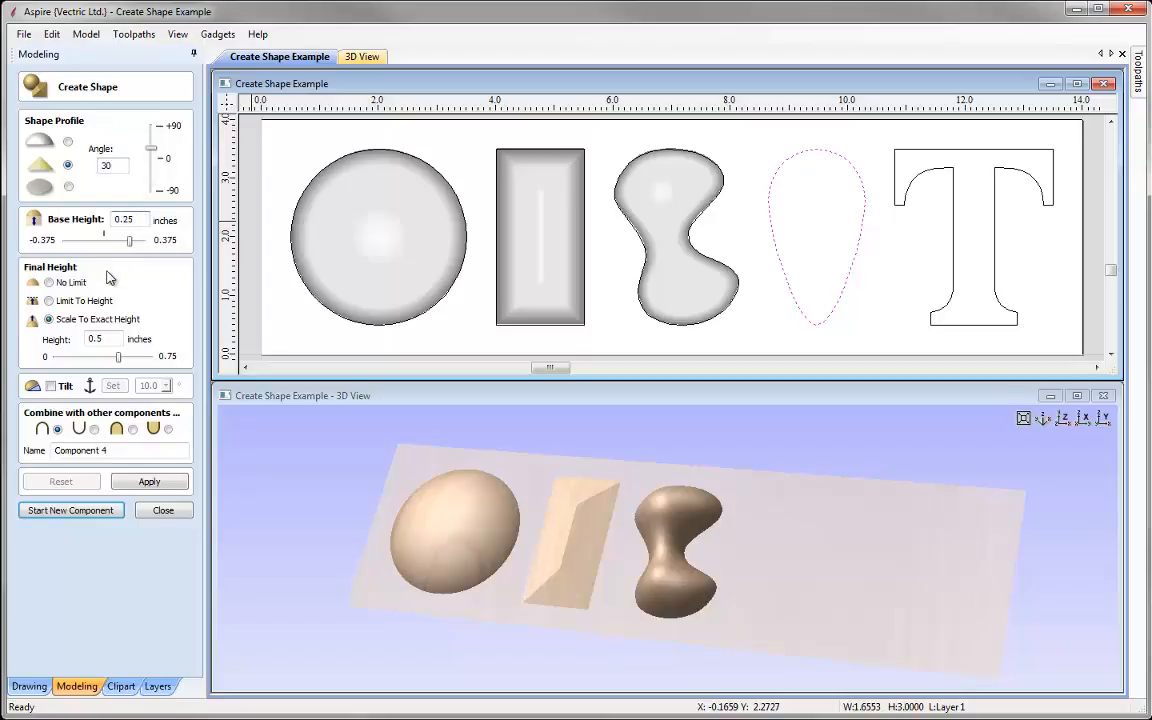
left_click_drag(98, 339, 109, 331)
type("25")
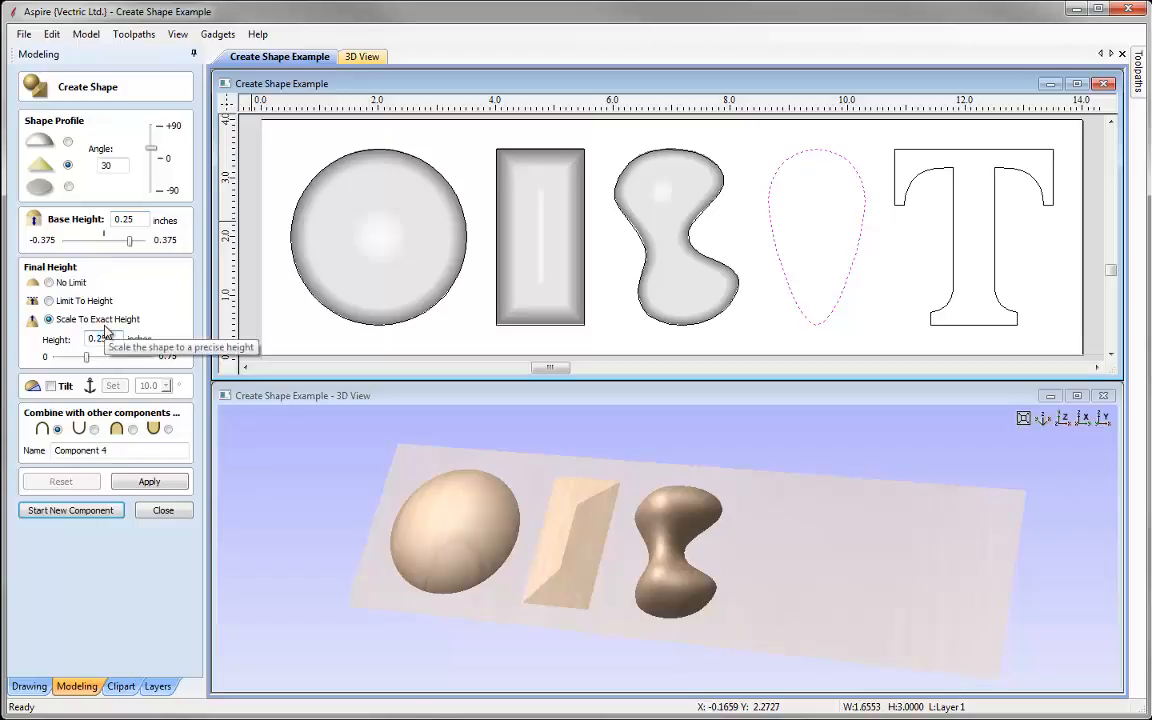
left_click(149, 481)
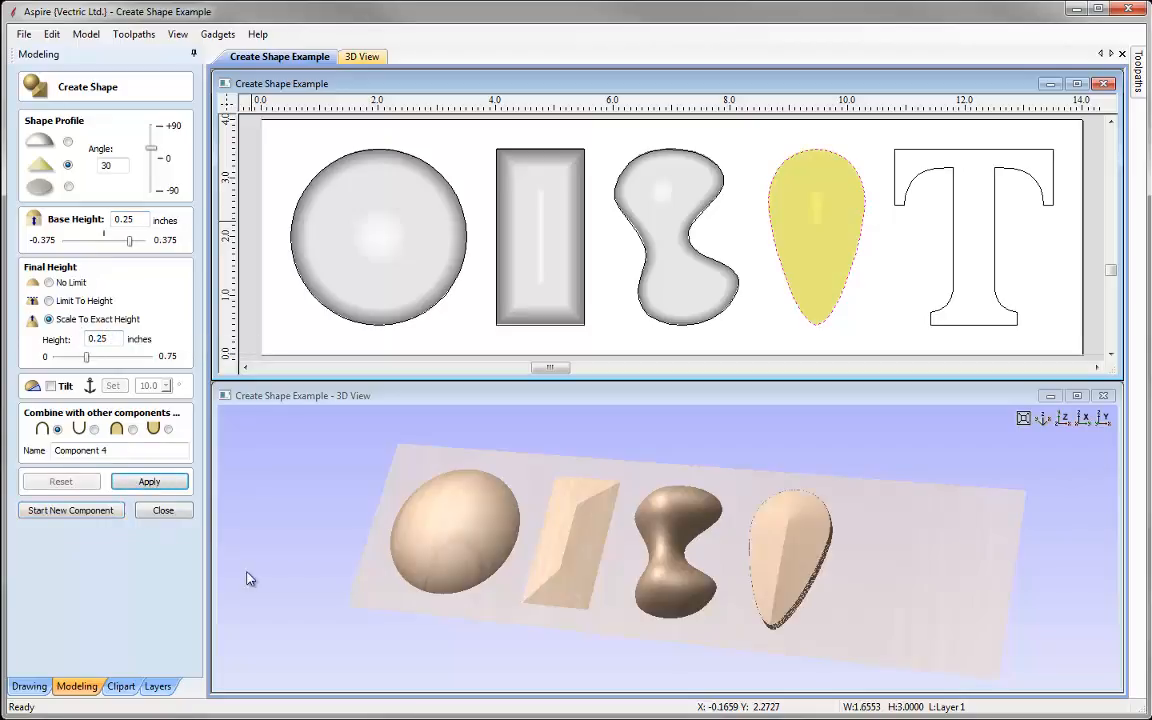
left_click_drag(602, 633, 802, 596)
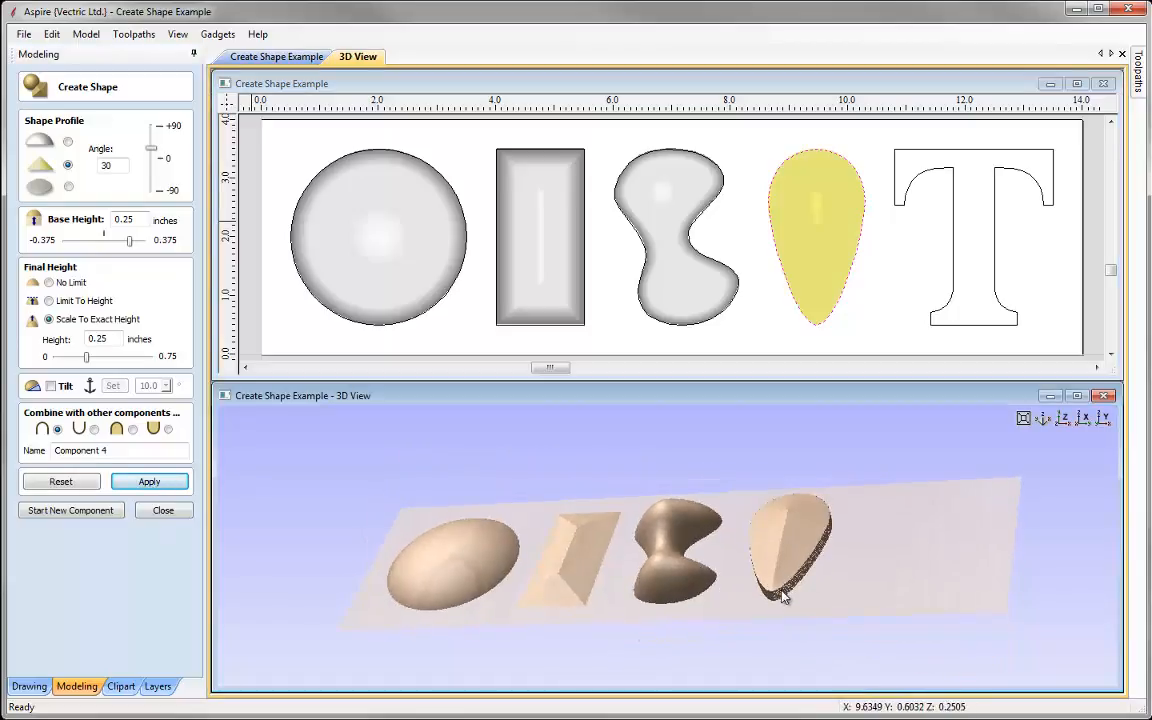
mouse_move(774, 597)
left_mouse_down()
mouse_move(787, 617)
mouse_move(771, 612)
left_mouse_up()
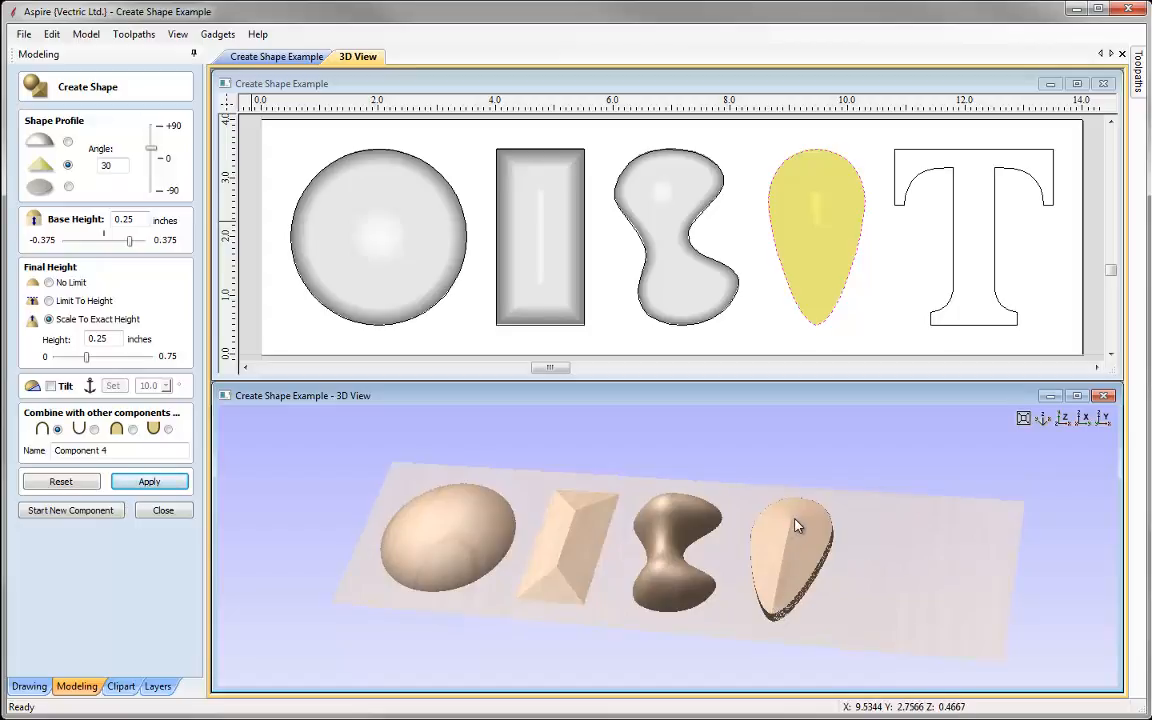
mouse_move(791, 530)
left_mouse_down()
mouse_move(761, 600)
mouse_move(779, 645)
mouse_move(761, 581)
mouse_move(791, 536)
left_mouse_up()
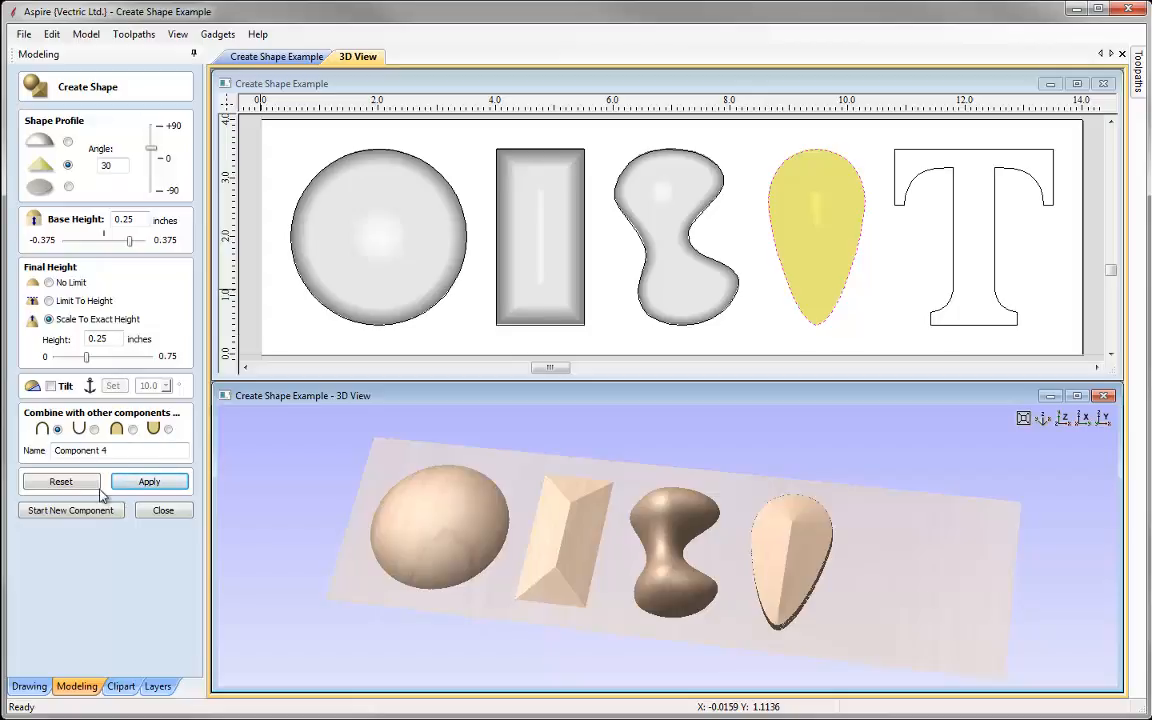
Build a new component from the T with an angular 45-degree profile, base height 0.1 and height limited to 0.1 inches, and close Create Shape
left_click(72, 511)
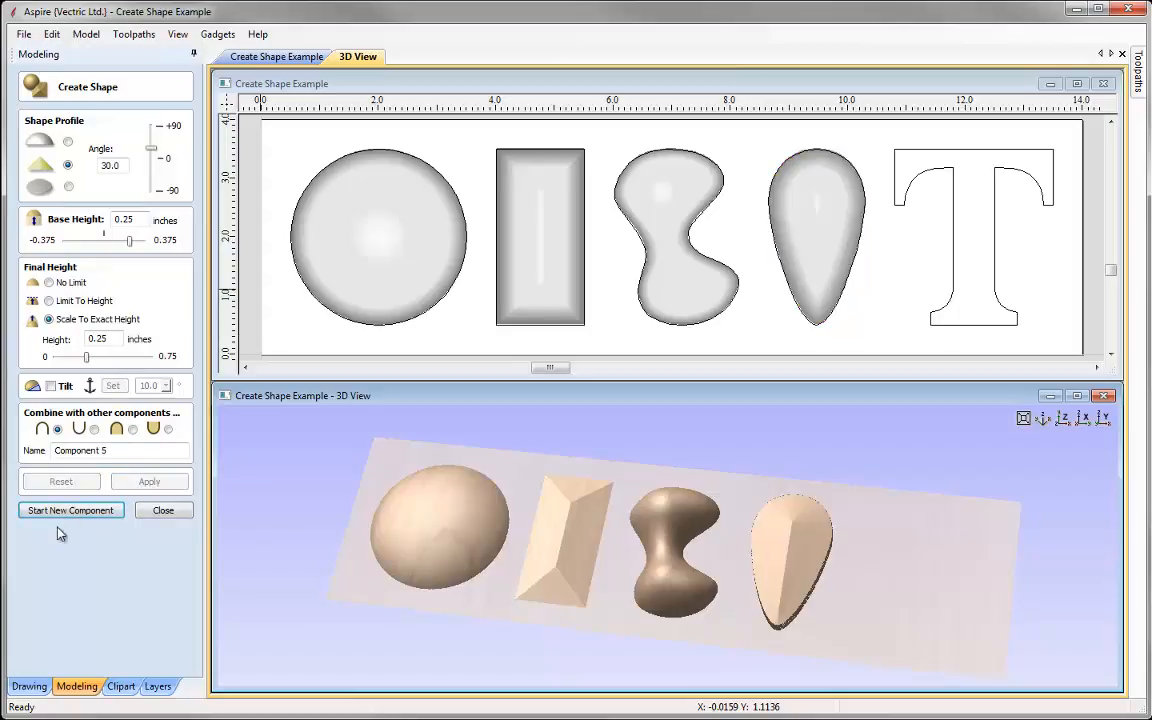
left_click(940, 177)
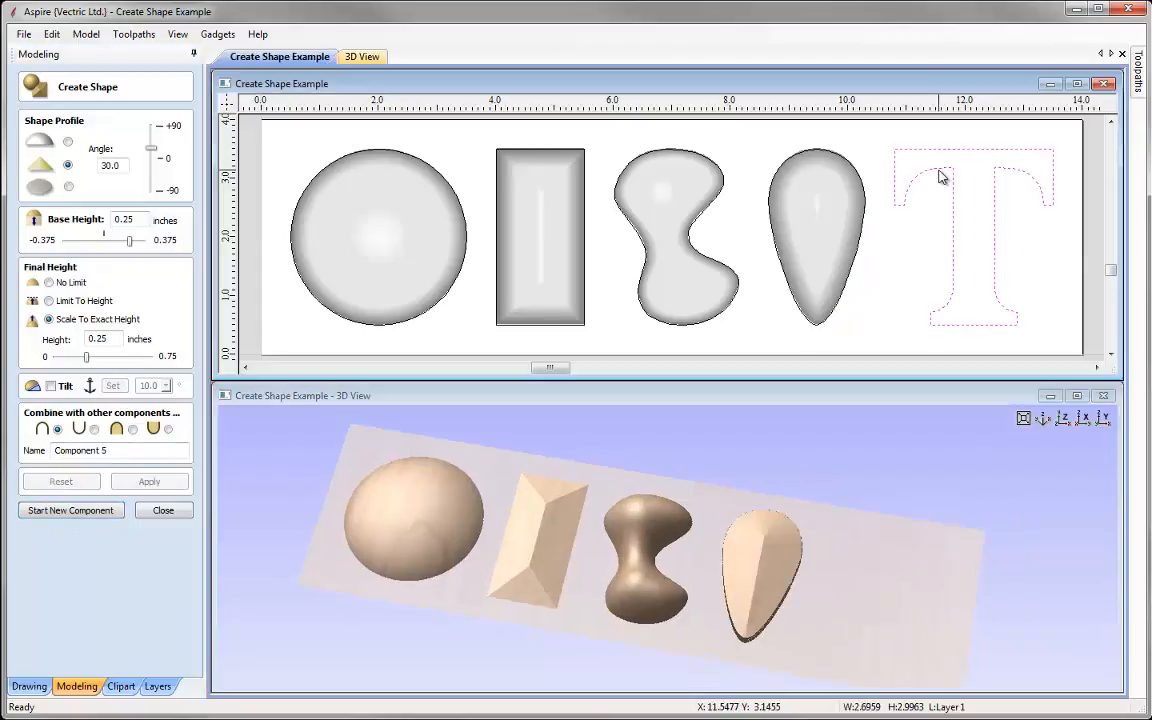
left_click(68, 165)
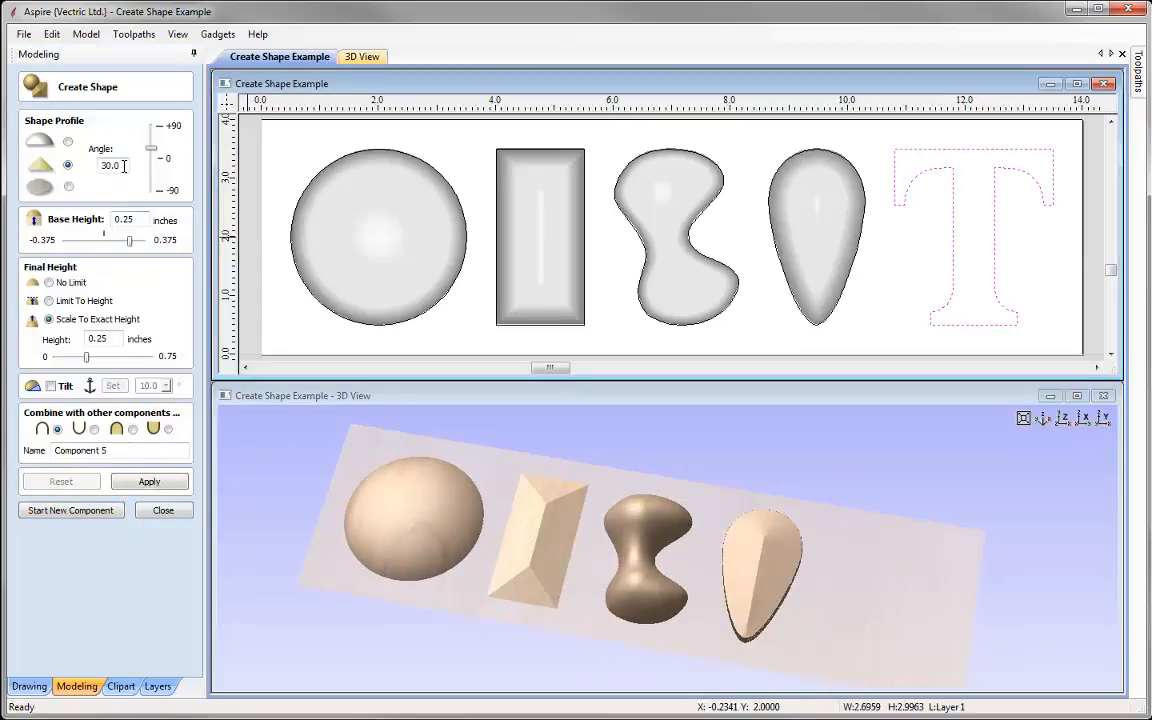
type("45")
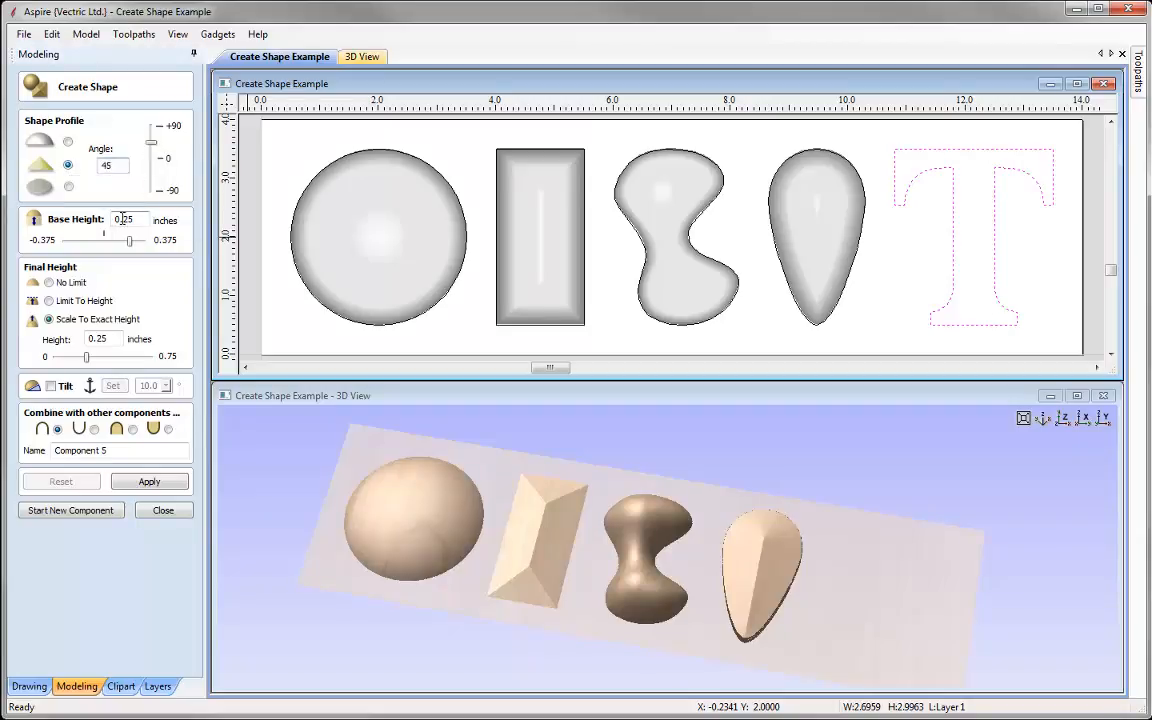
type(".")
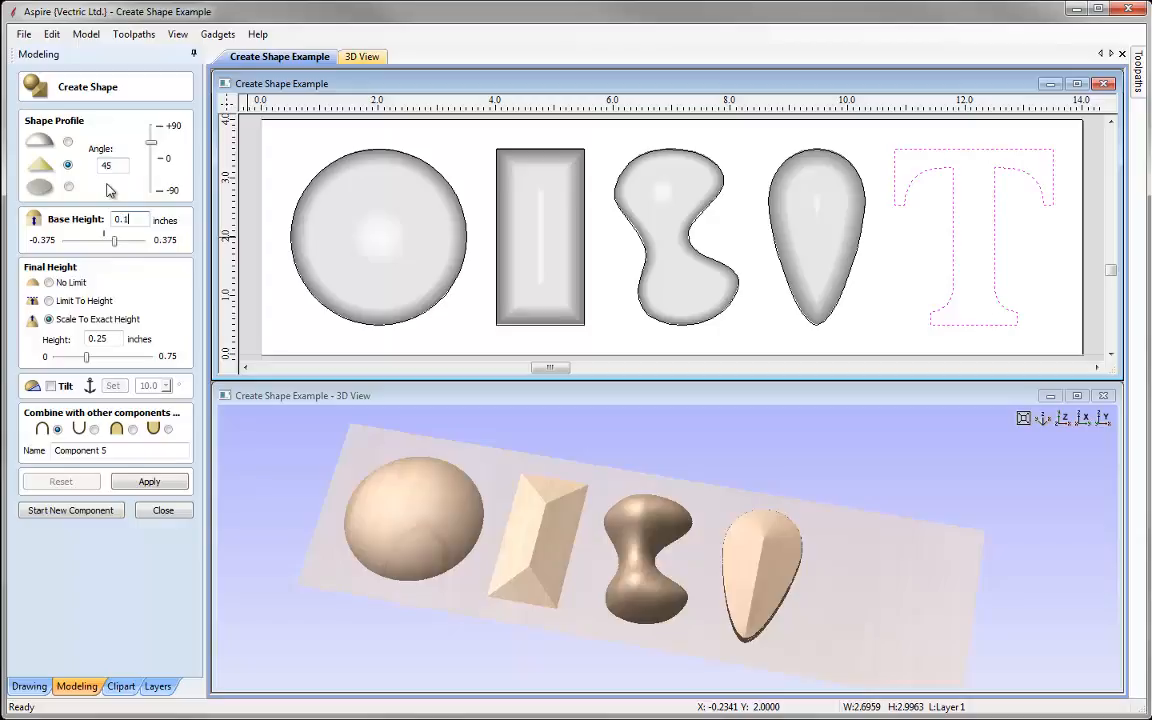
left_click(100, 300)
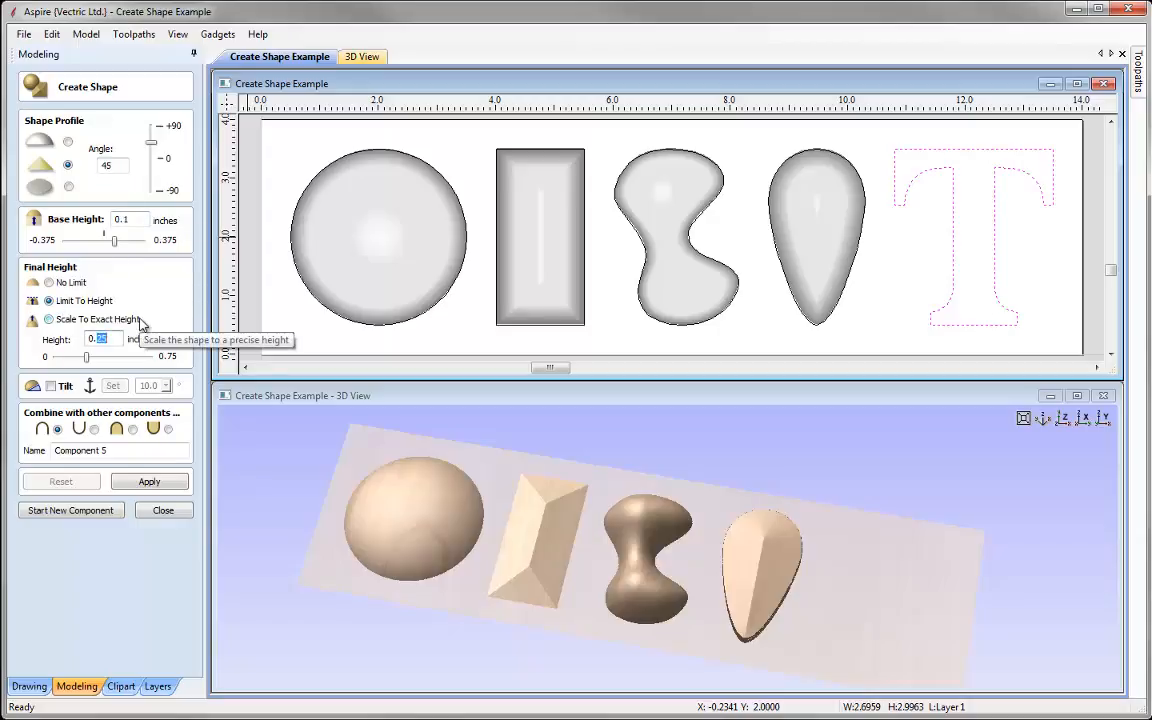
left_click(171, 482)
left_click_drag(812, 571, 856, 625)
left_click_drag(808, 582, 842, 550)
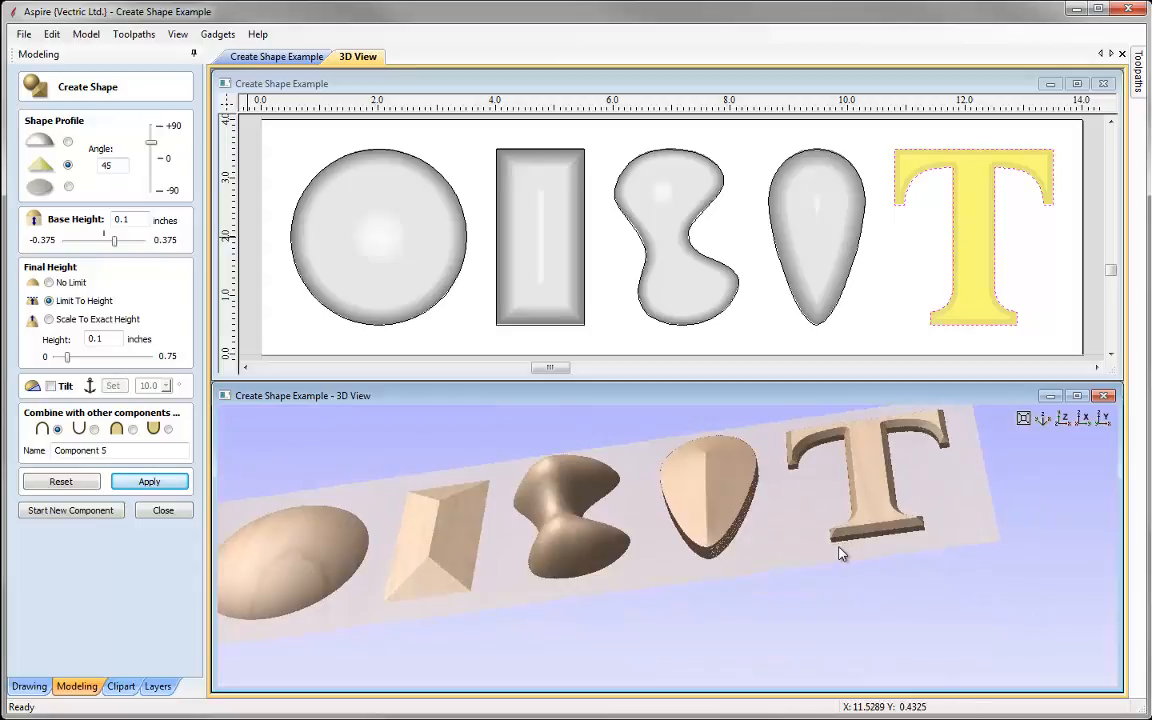
left_click_drag(848, 550, 840, 585)
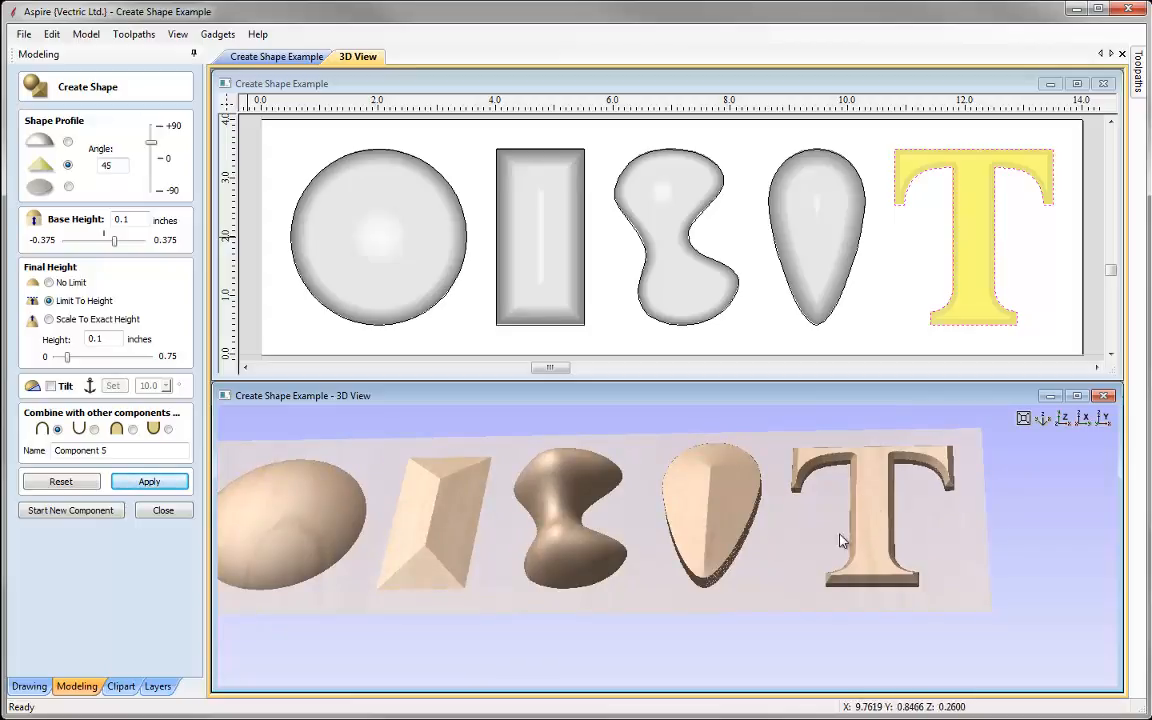
left_click(1043, 418)
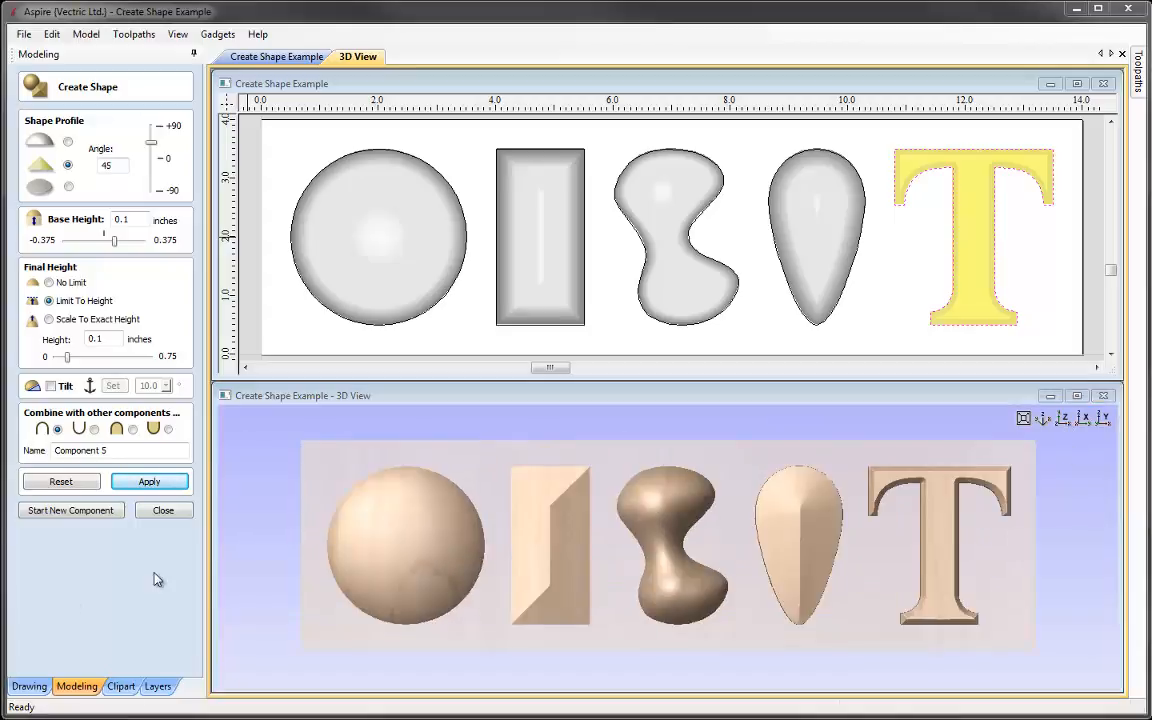
left_click(164, 513)
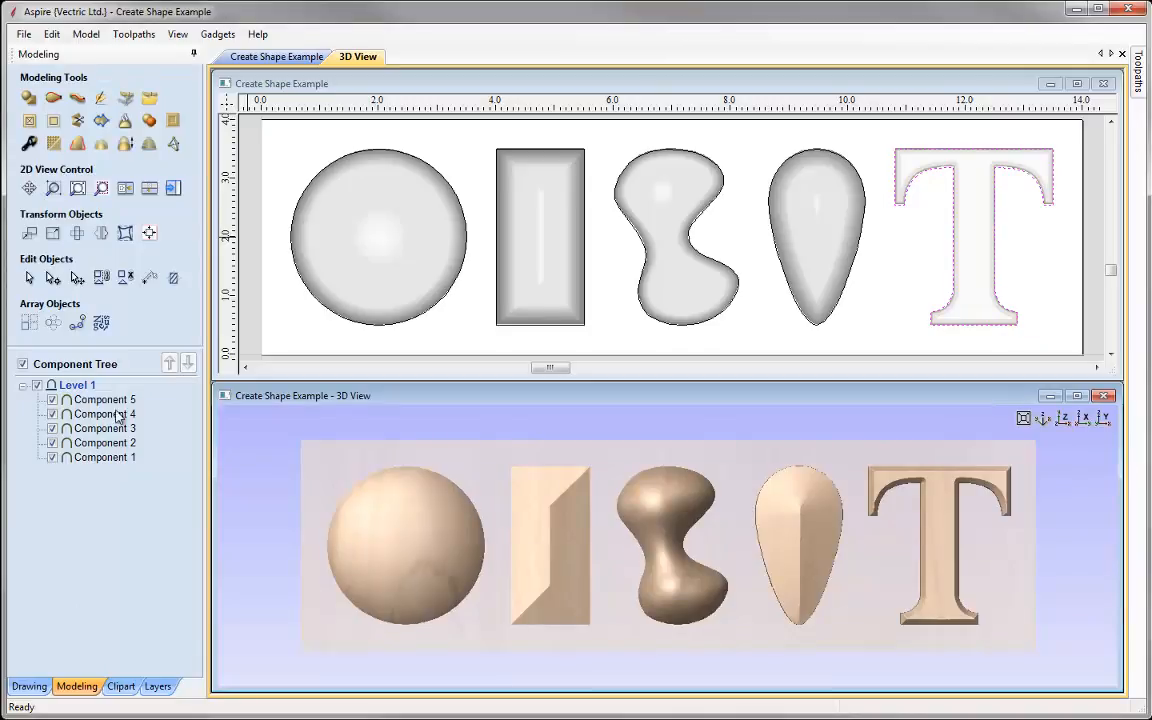
Select individual components in the component tree and in the 2D and 3D views to examine how they correspond
mouse_move(117, 404)
left_click(100, 428)
left_click(130, 399)
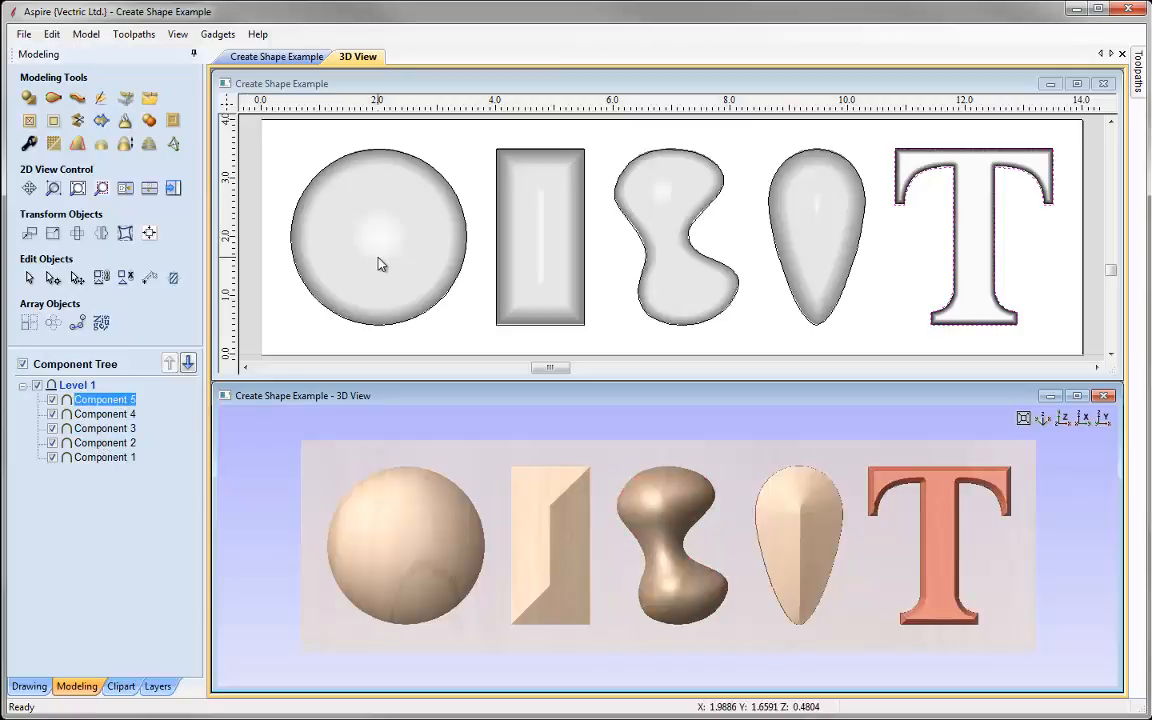
left_click(340, 231)
left_click(678, 498)
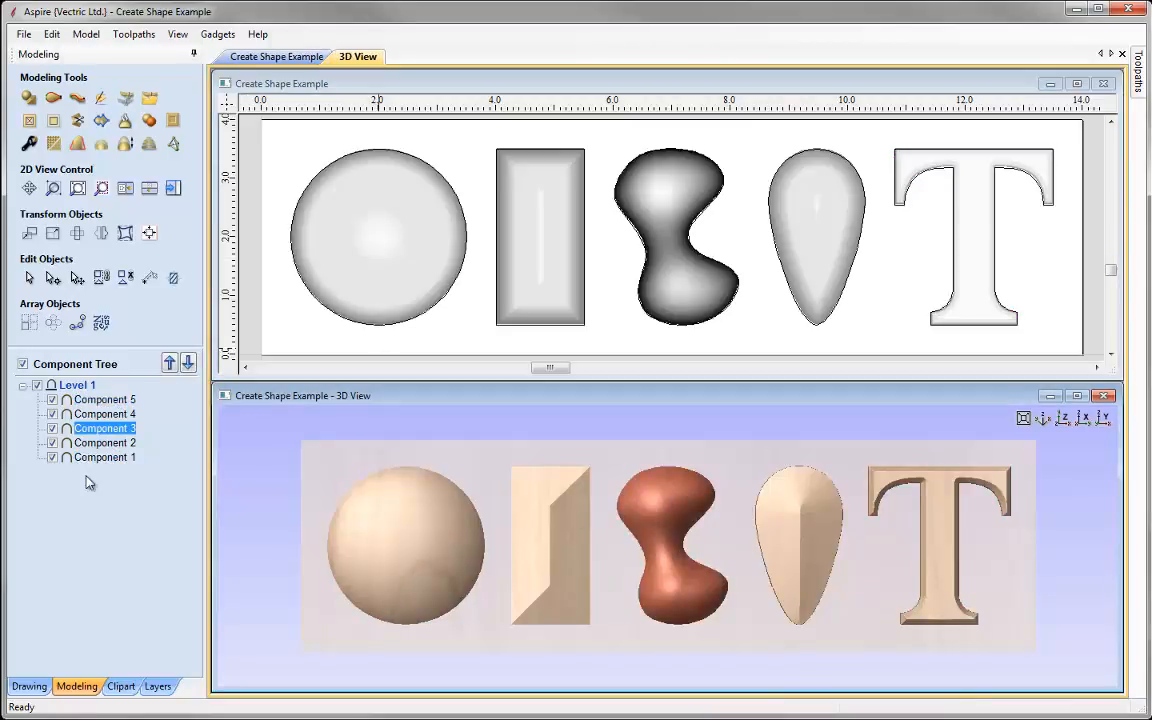
Delete all five components, Component 1 through Component 5, from Level 1 of the component tree
left_click(110, 457)
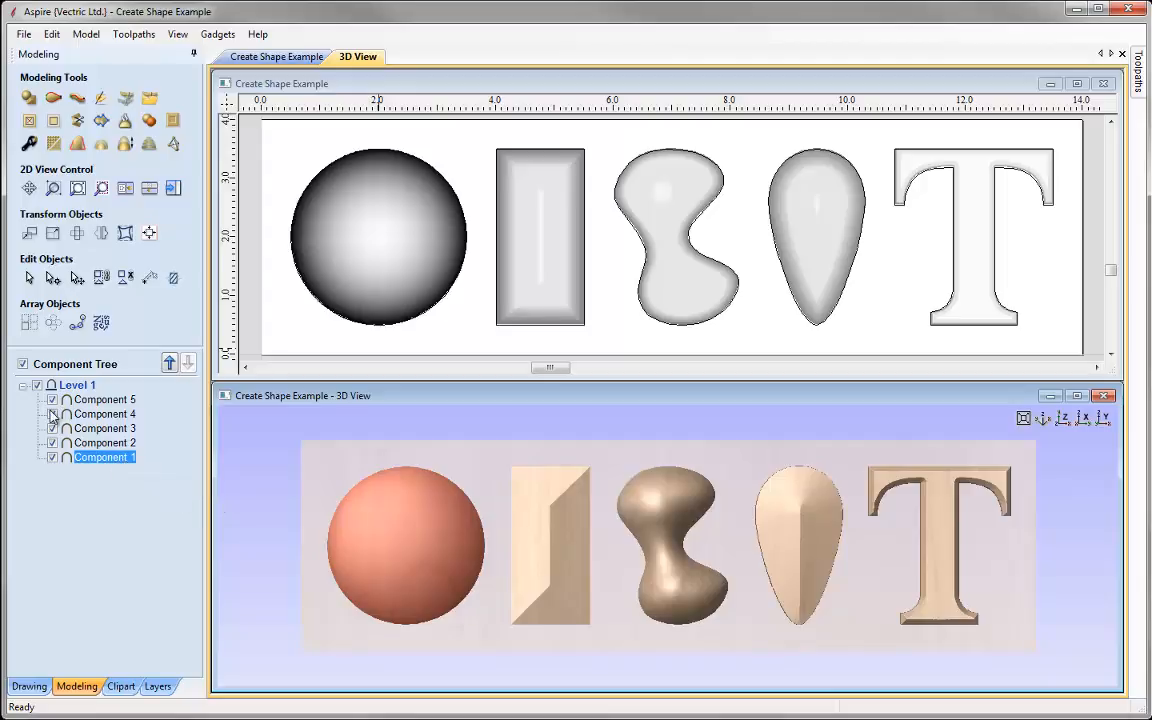
left_click(103, 400, "shift")
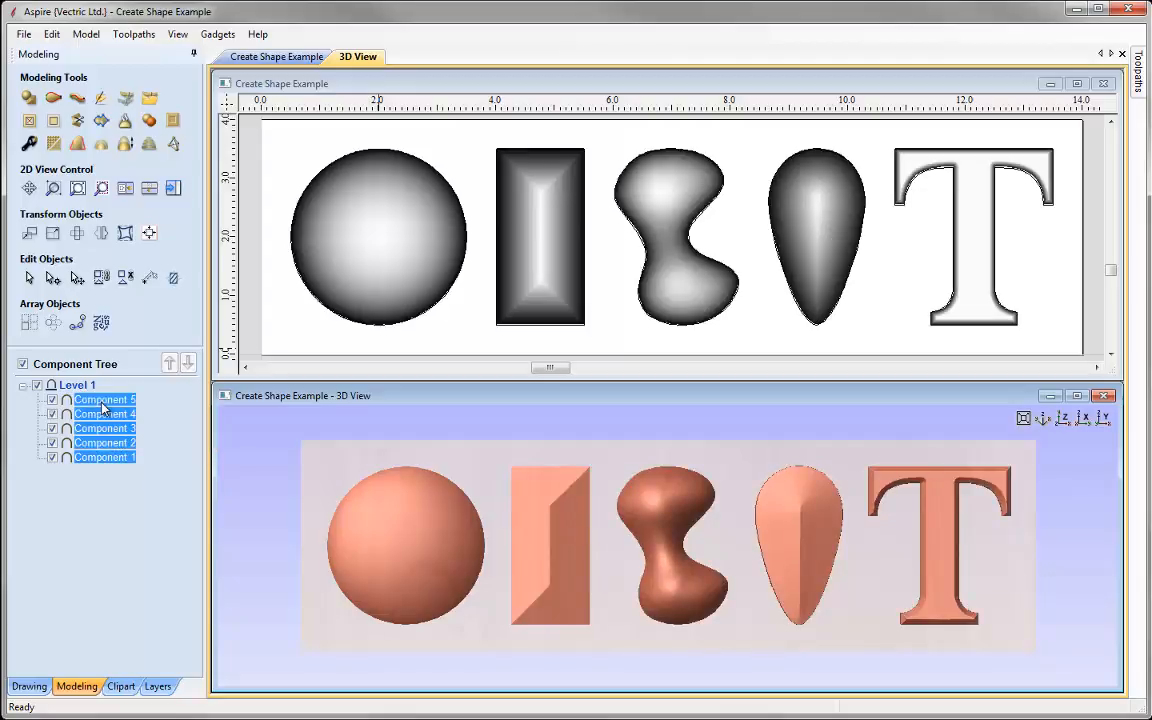
right_click(103, 407)
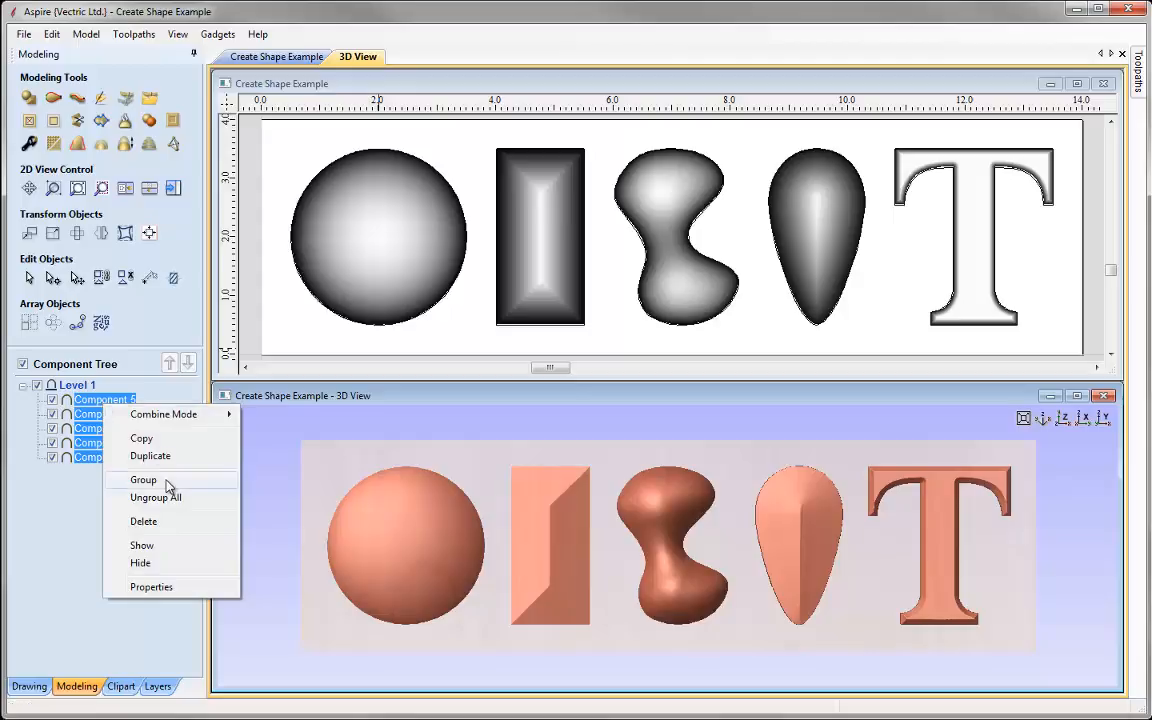
left_click(143, 522)
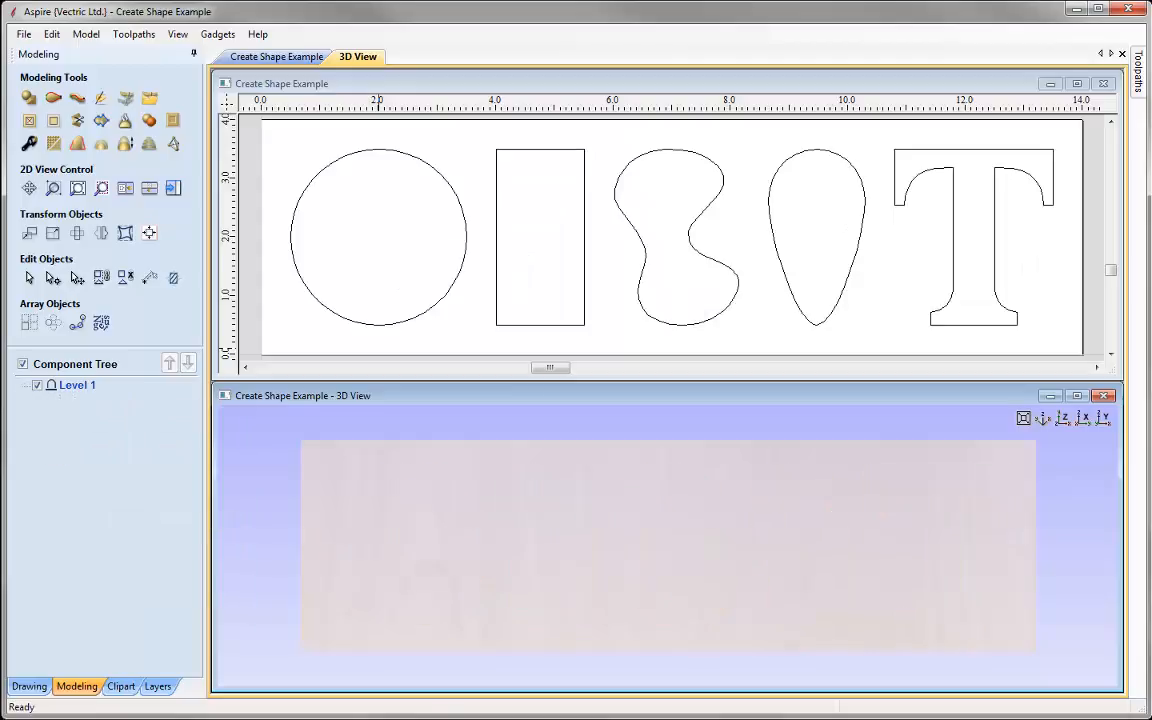
Move the circle vector horizontally about 1.2 inches toward the rectangle so that the two vectors overlap
left_click(397, 156)
left_click(404, 157)
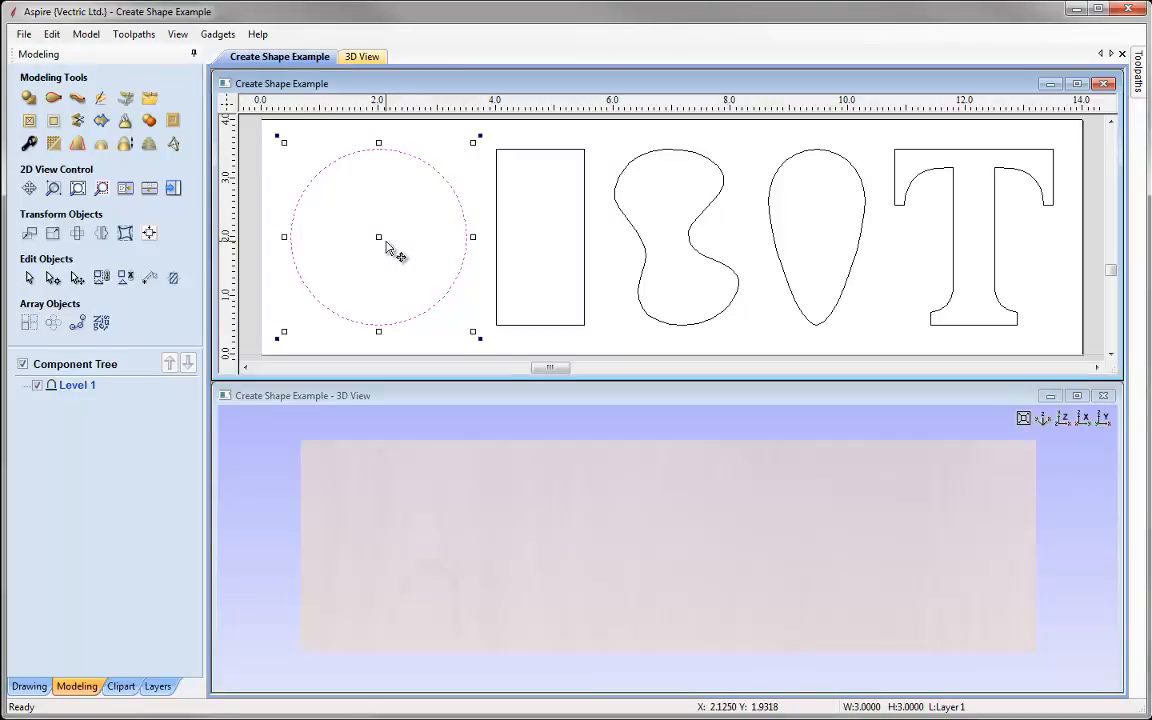
left_click_drag(383, 234, 447, 247)
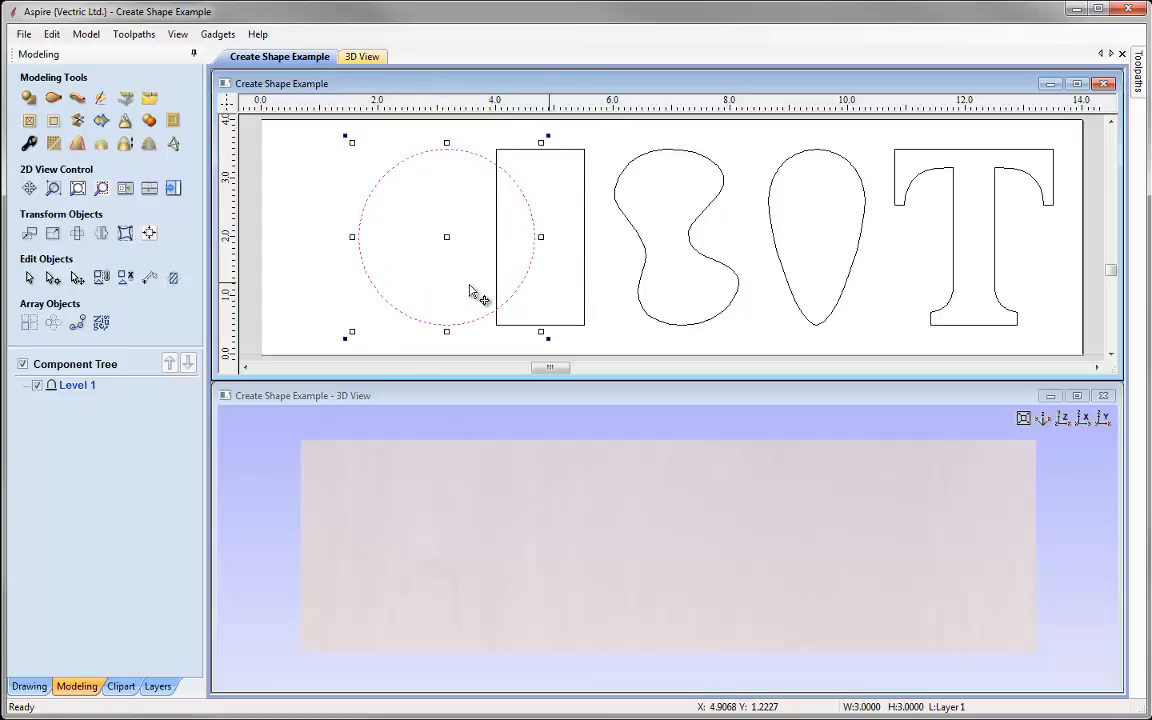
Create a rounded shape from the rectangle at 30 degrees with a 0.0 base height and no height limit
left_click(28, 99)
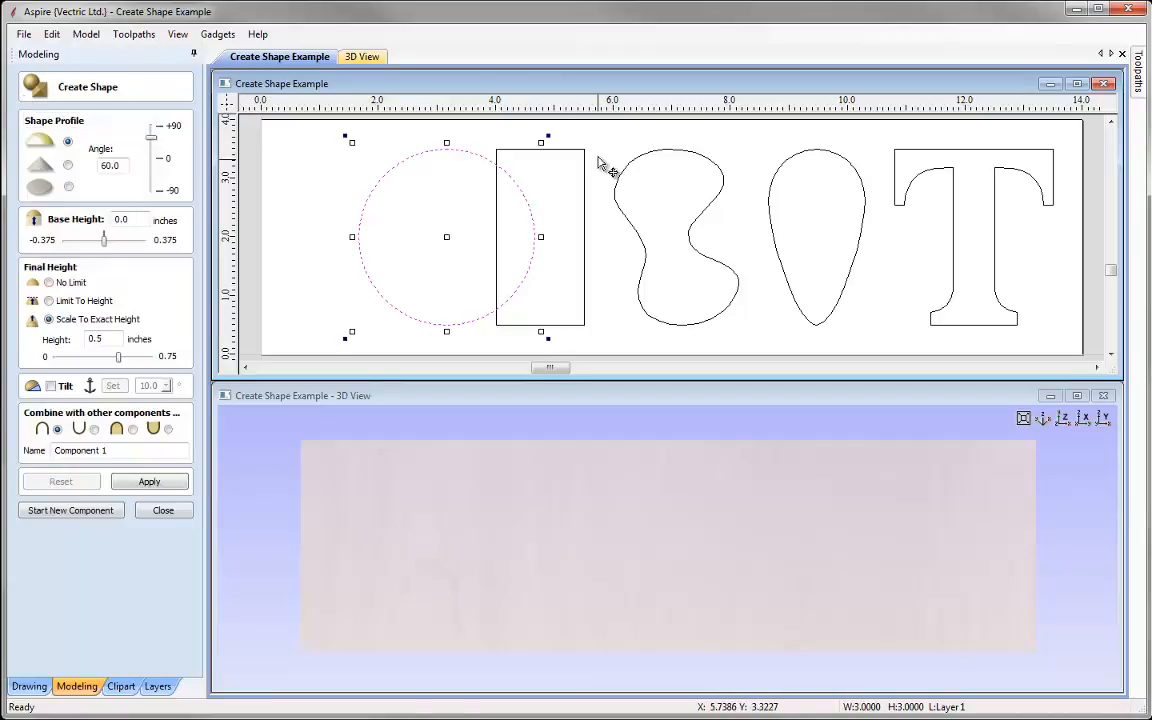
left_click(586, 170)
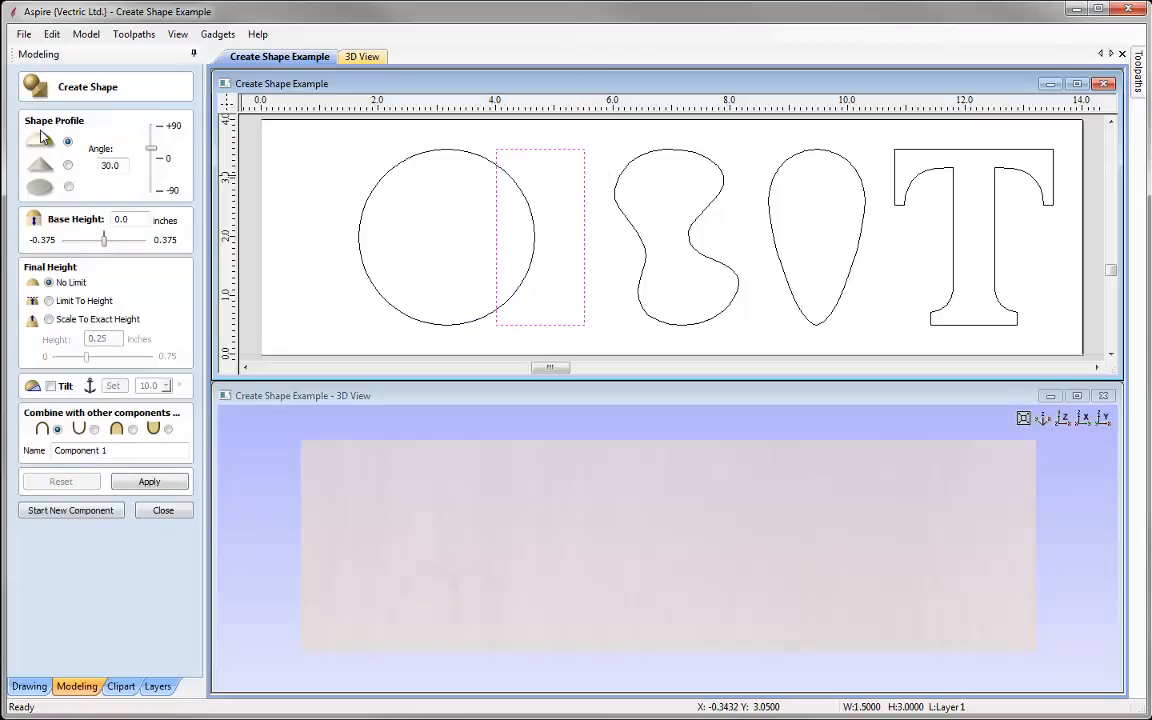
double_click(124, 170)
type("30")
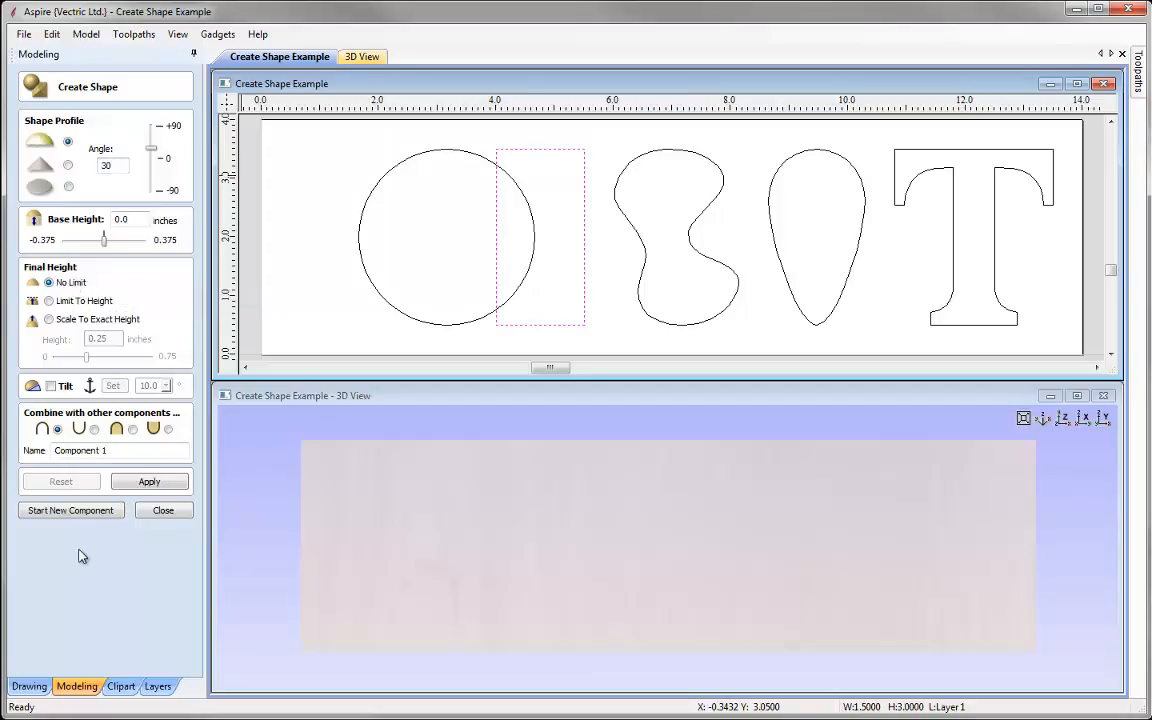
left_click(149, 482)
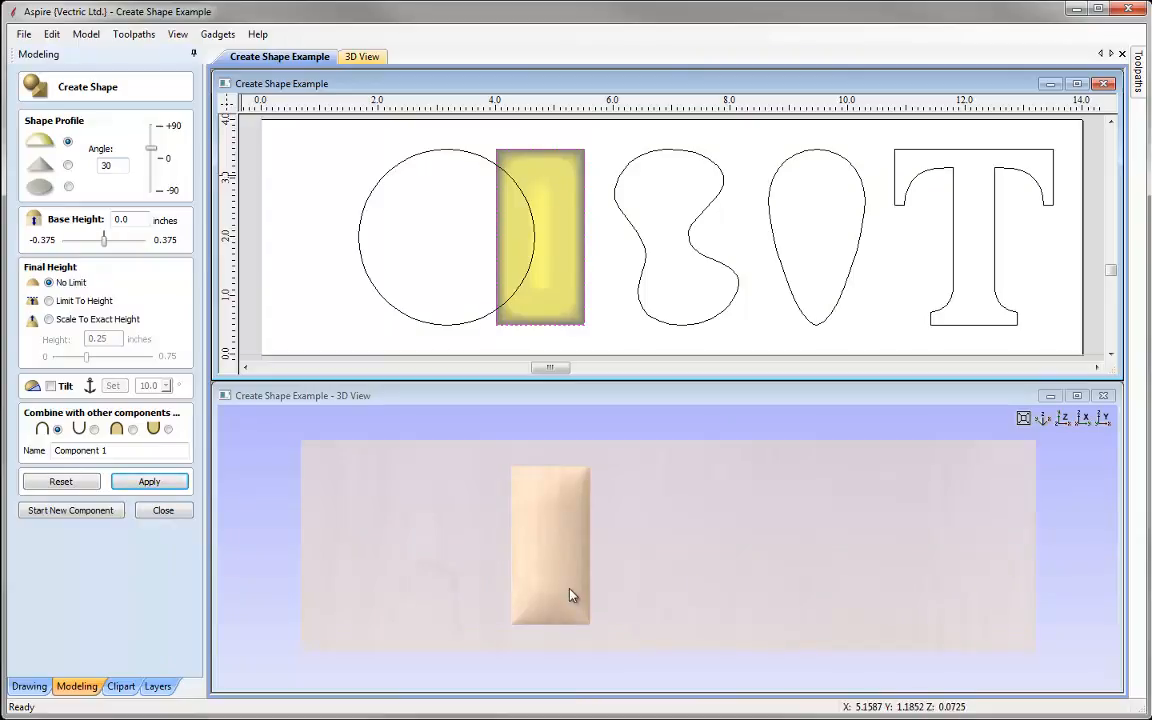
Create a separate rounded component from the circle at 30 degrees with no height limit, and merge it with the rectangle component
left_click(87, 514)
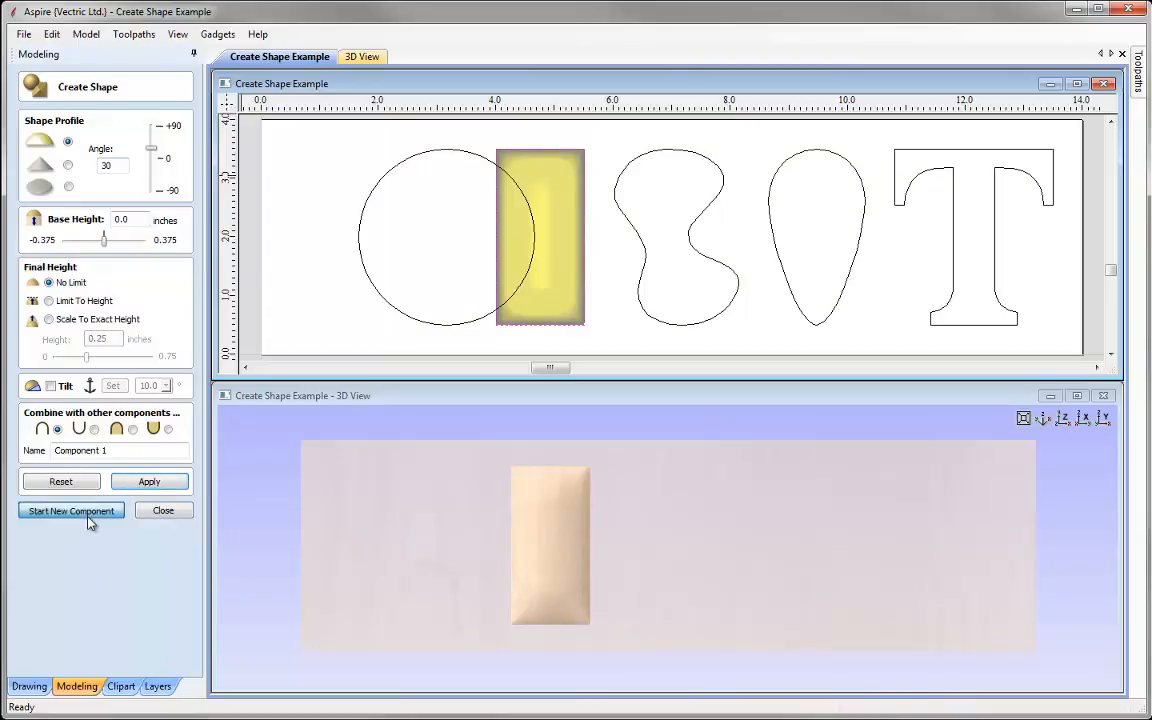
left_click(417, 164)
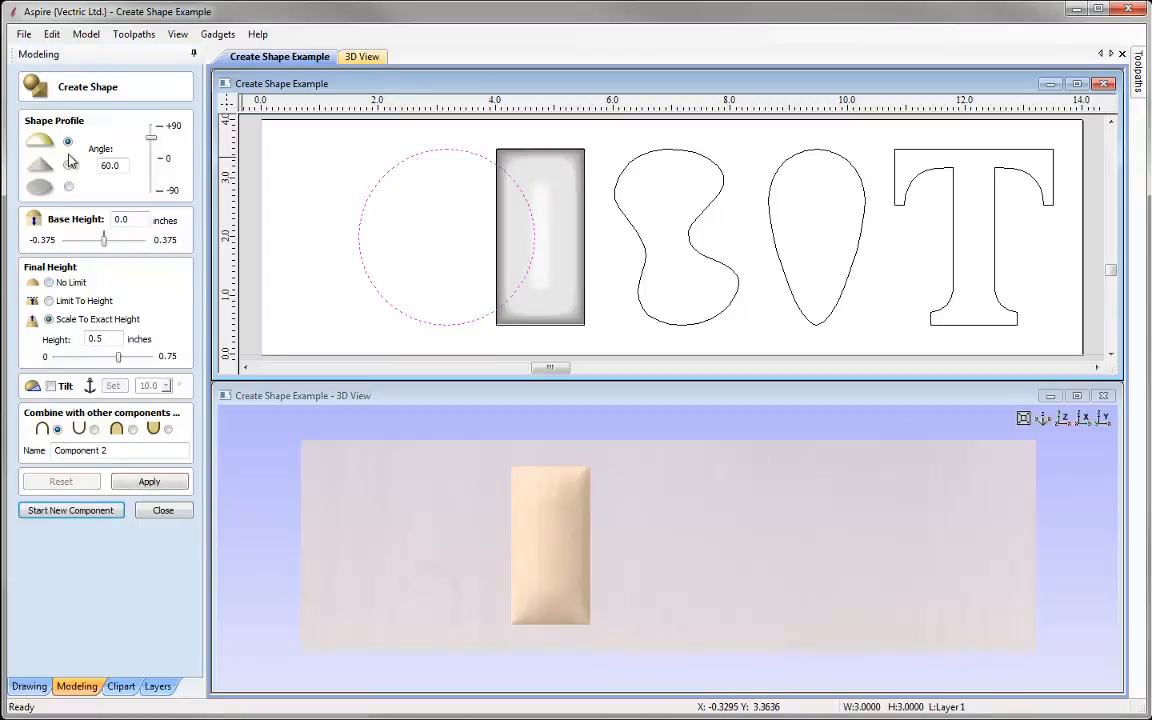
left_click_drag(127, 166, 60, 165)
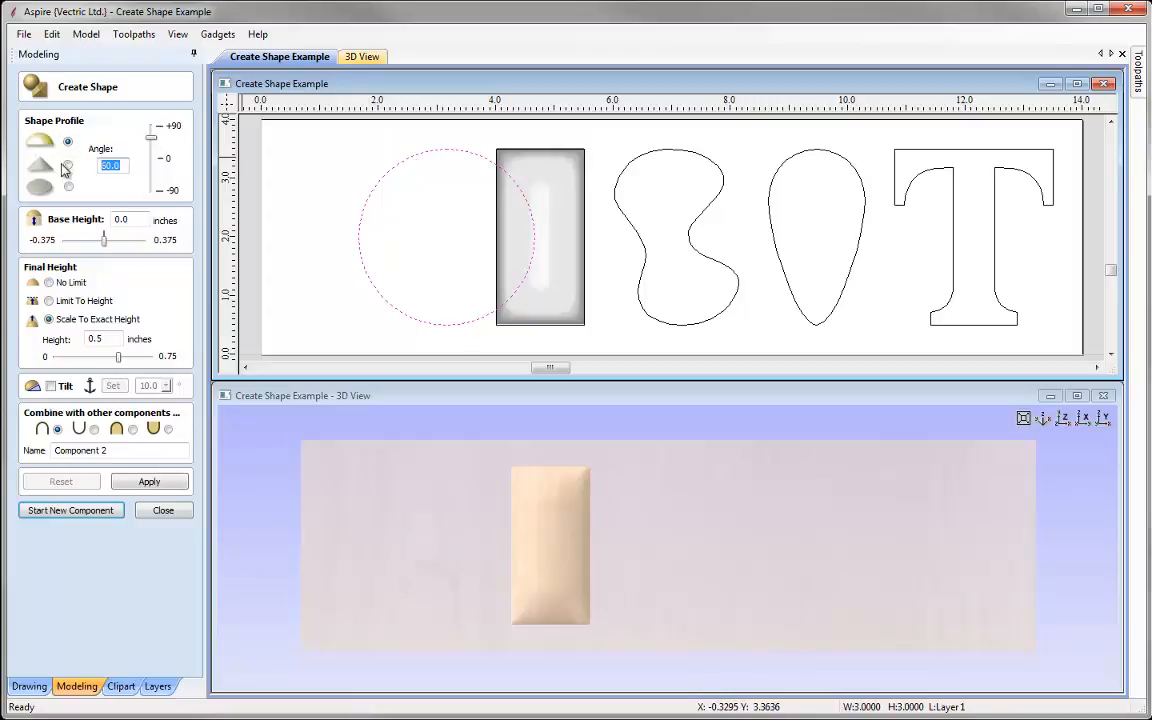
type("30")
left_click(60, 280)
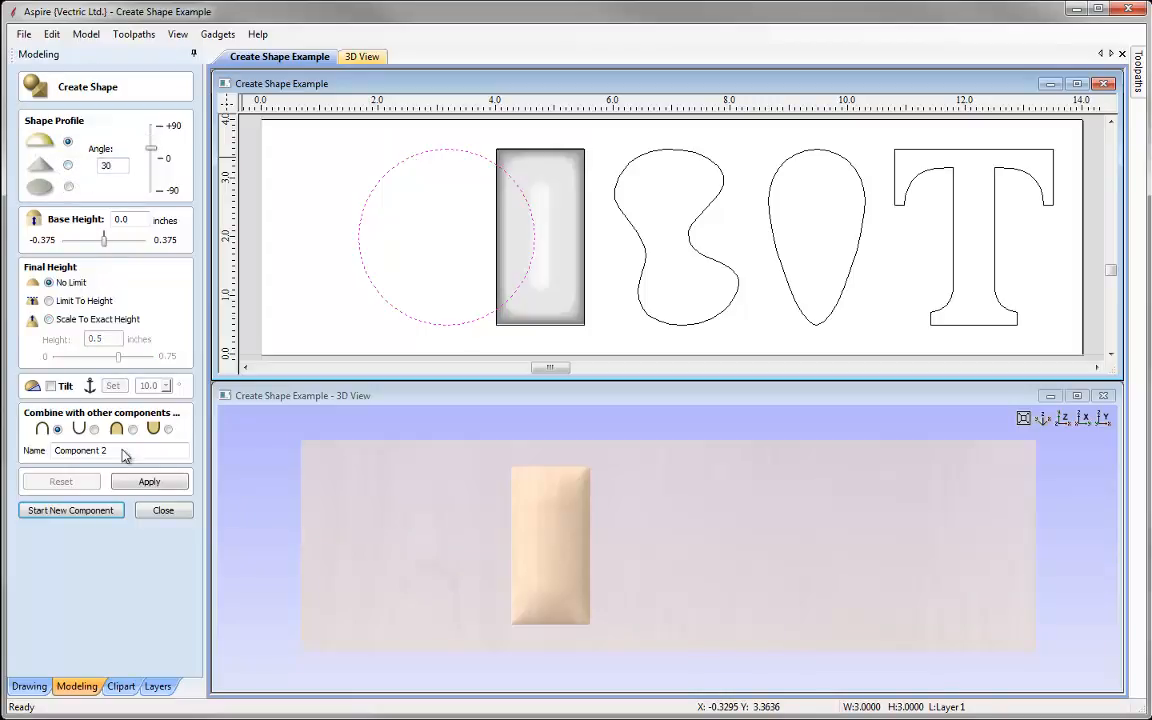
left_click(163, 482)
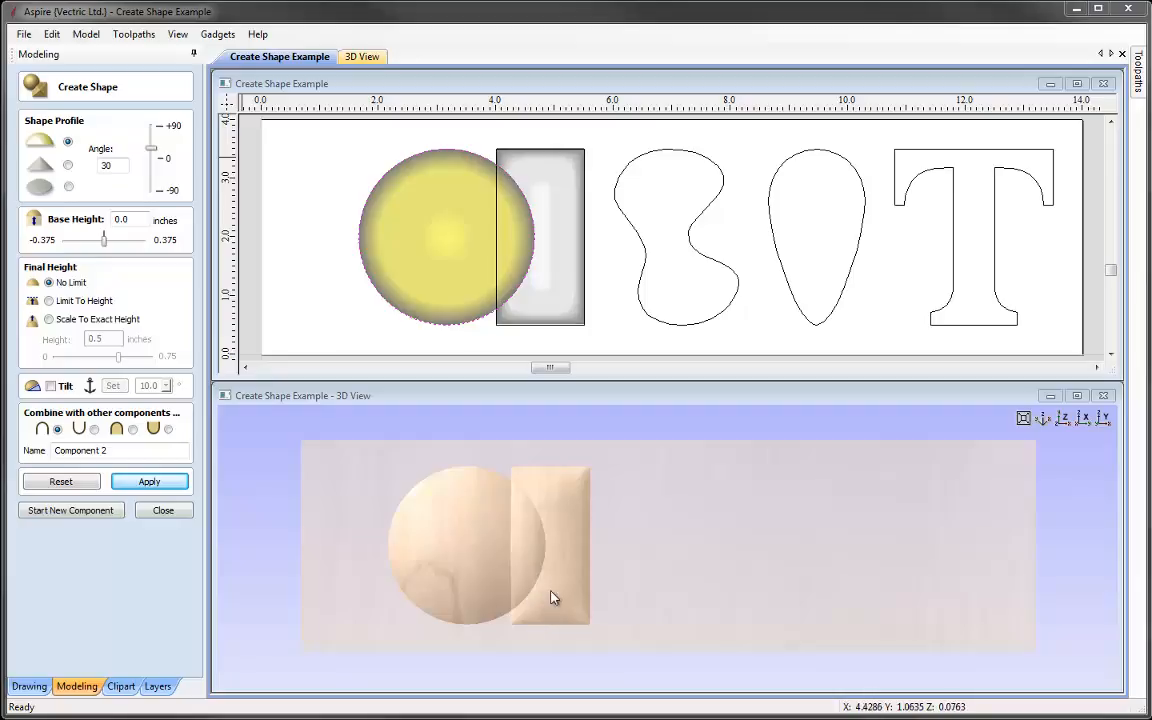
left_click(133, 429)
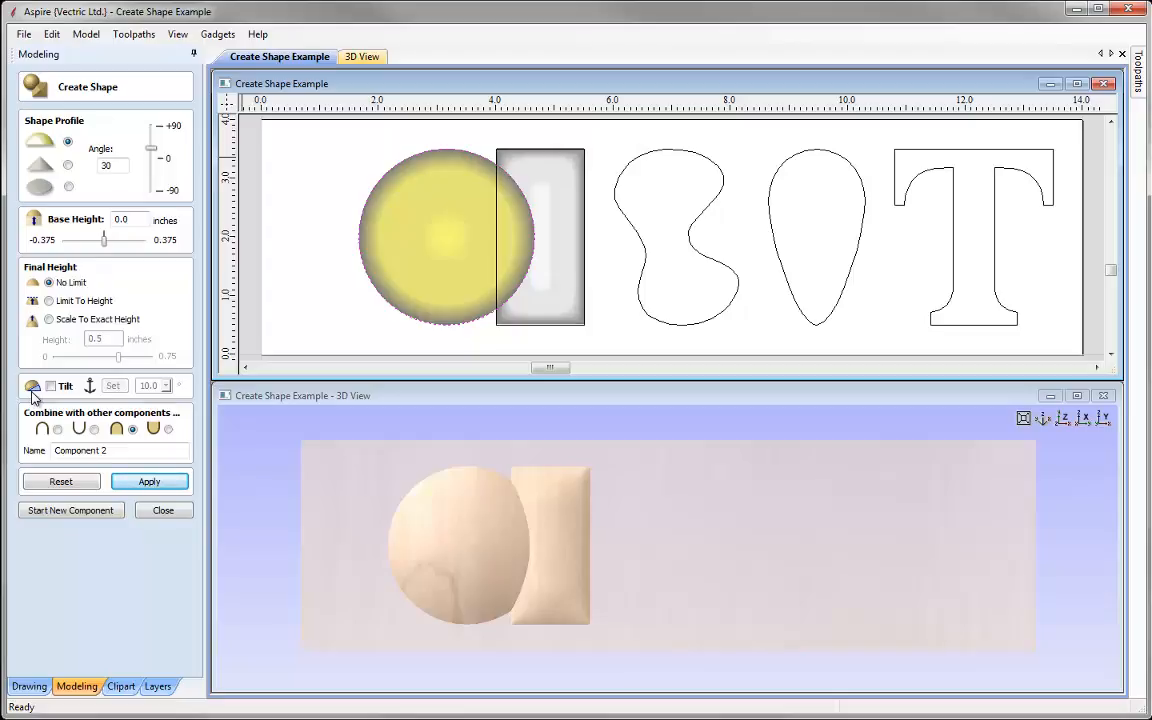
Tilt the circle component by 10 degrees, setting the tilt direction horizontally across the circle so that it rises toward the rectangle
scroll(668, 547, "up", 2)
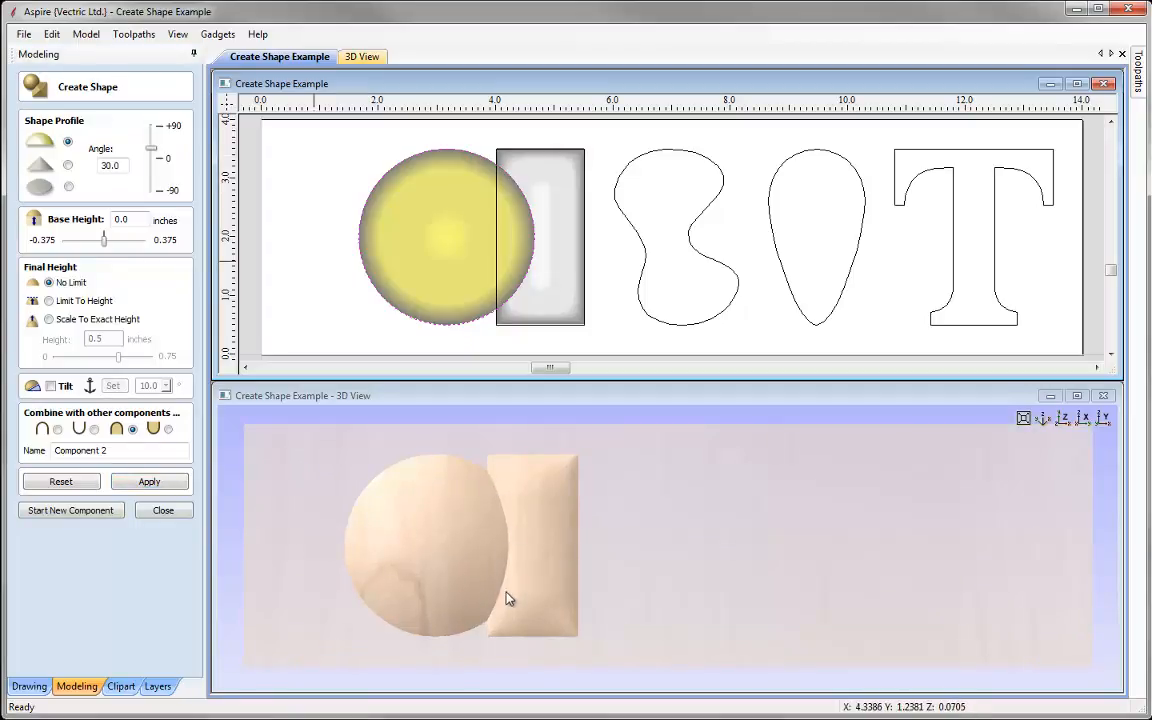
left_click(50, 386)
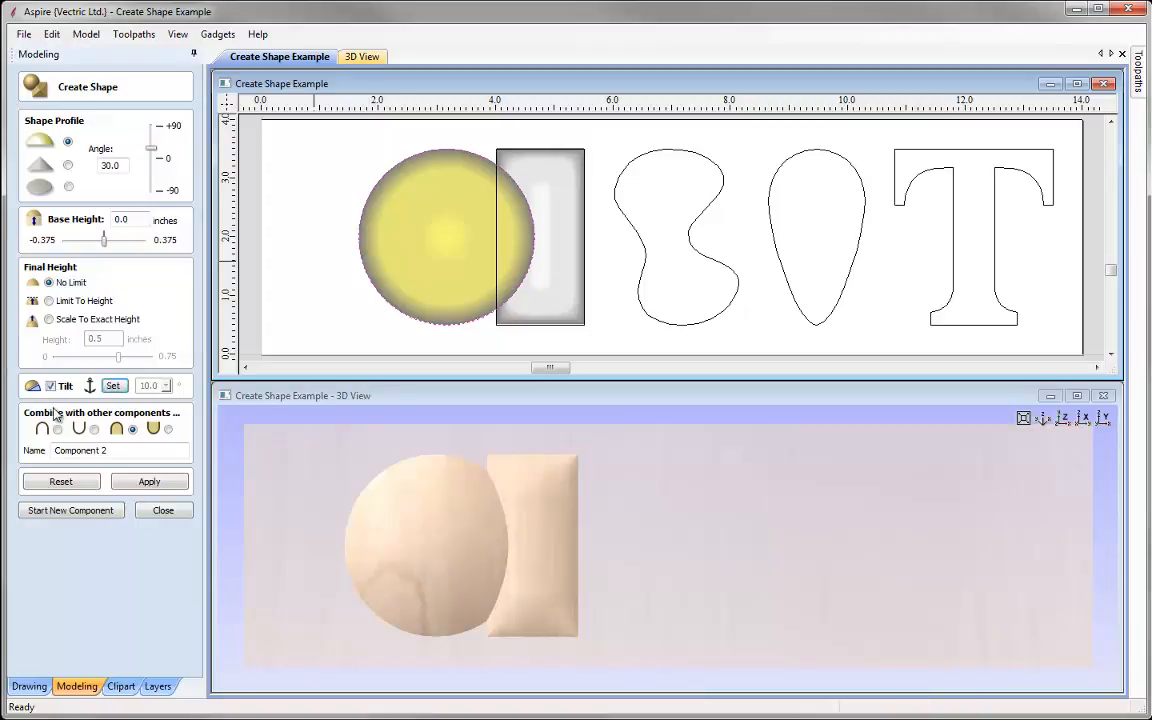
left_click(113, 387)
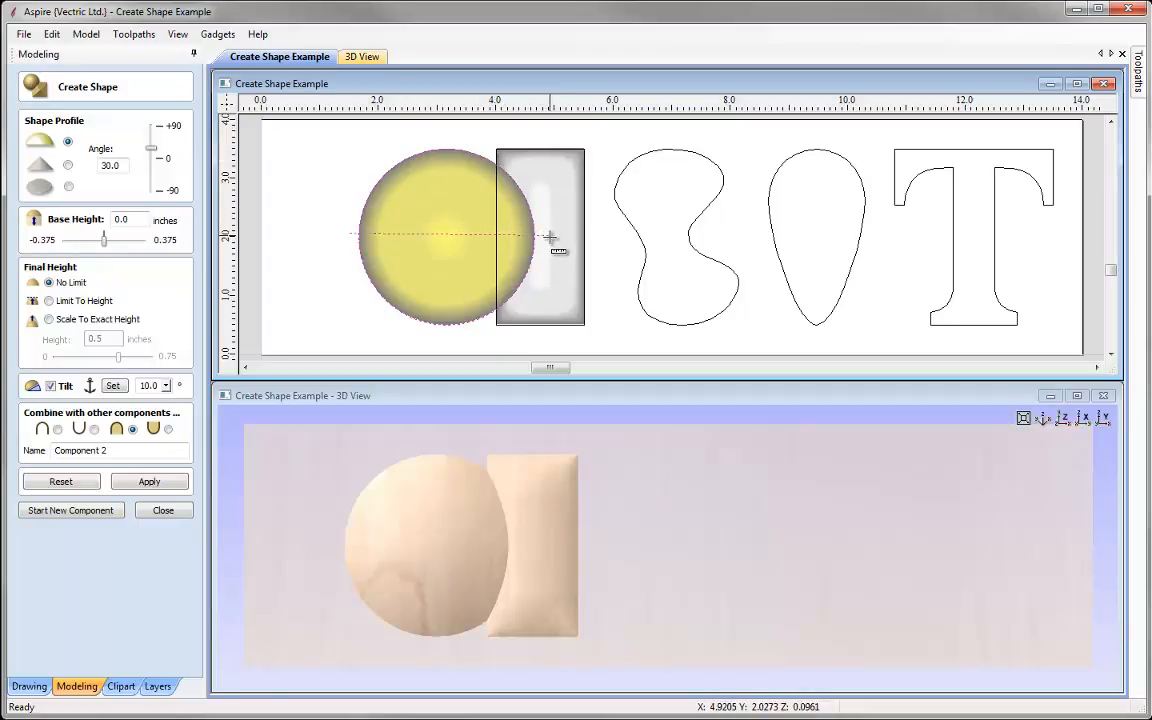
left_click(530, 262)
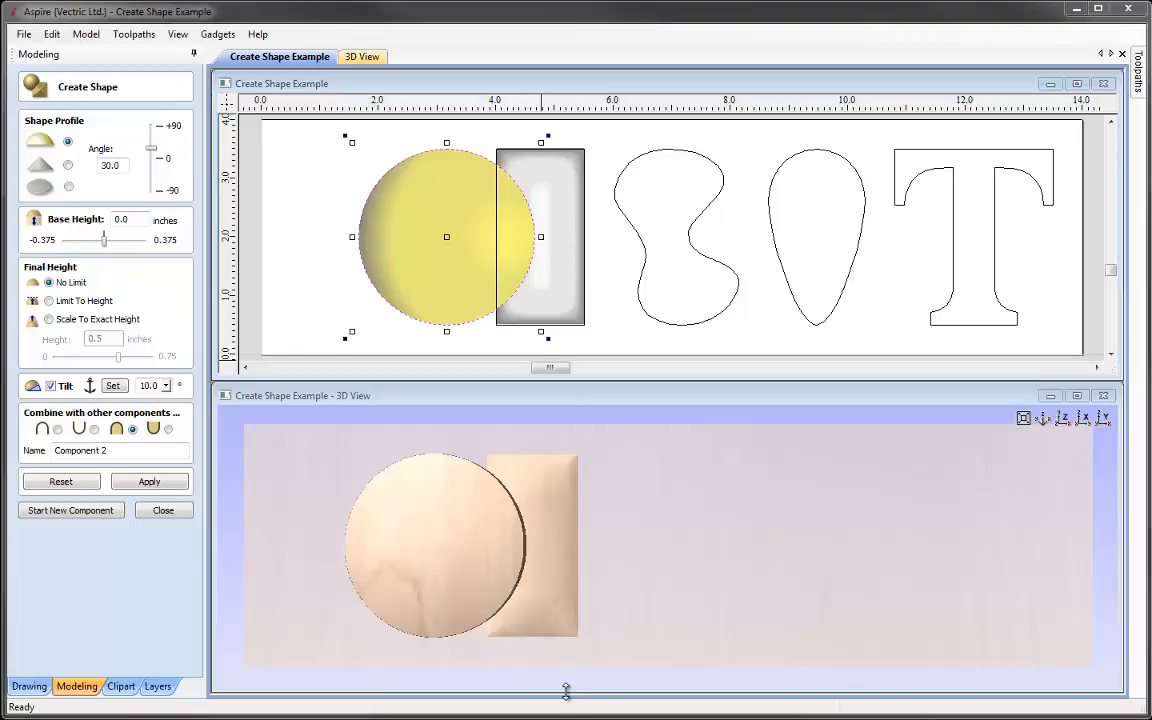
left_click_drag(591, 676, 365, 548)
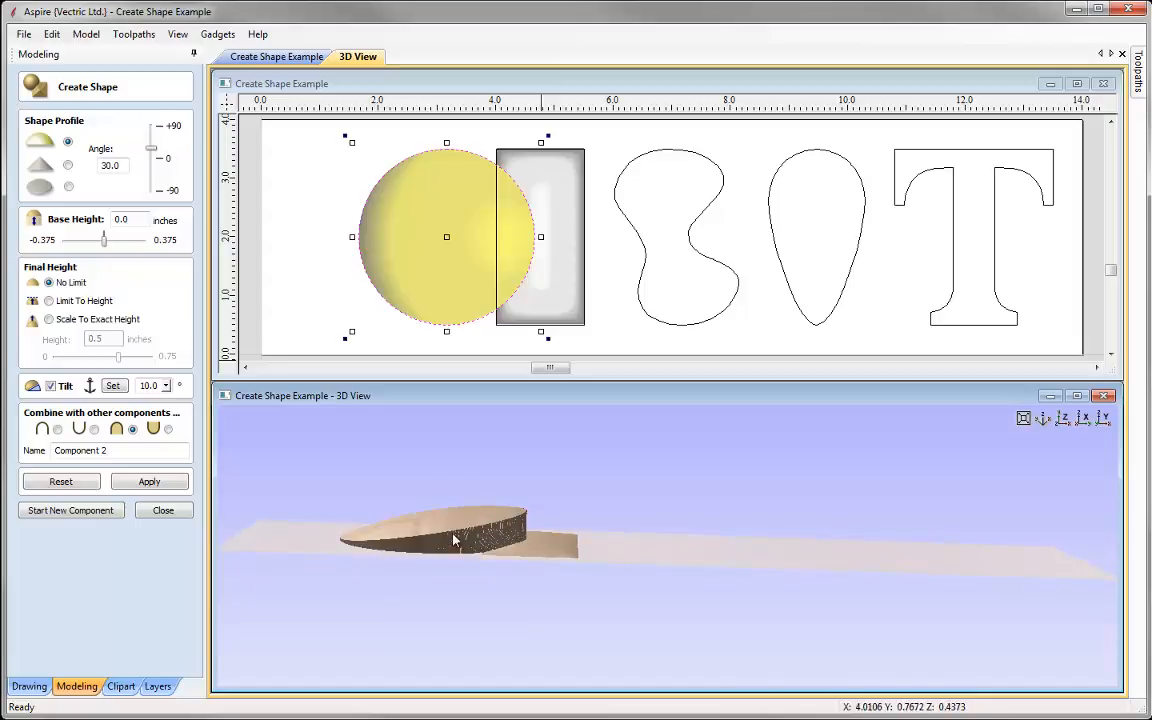
Try a 15.4-degree tilt on the circle component, settle on 2.5 degrees, and apply the shape
left_click(166, 385)
left_click_drag(167, 404, 198, 407)
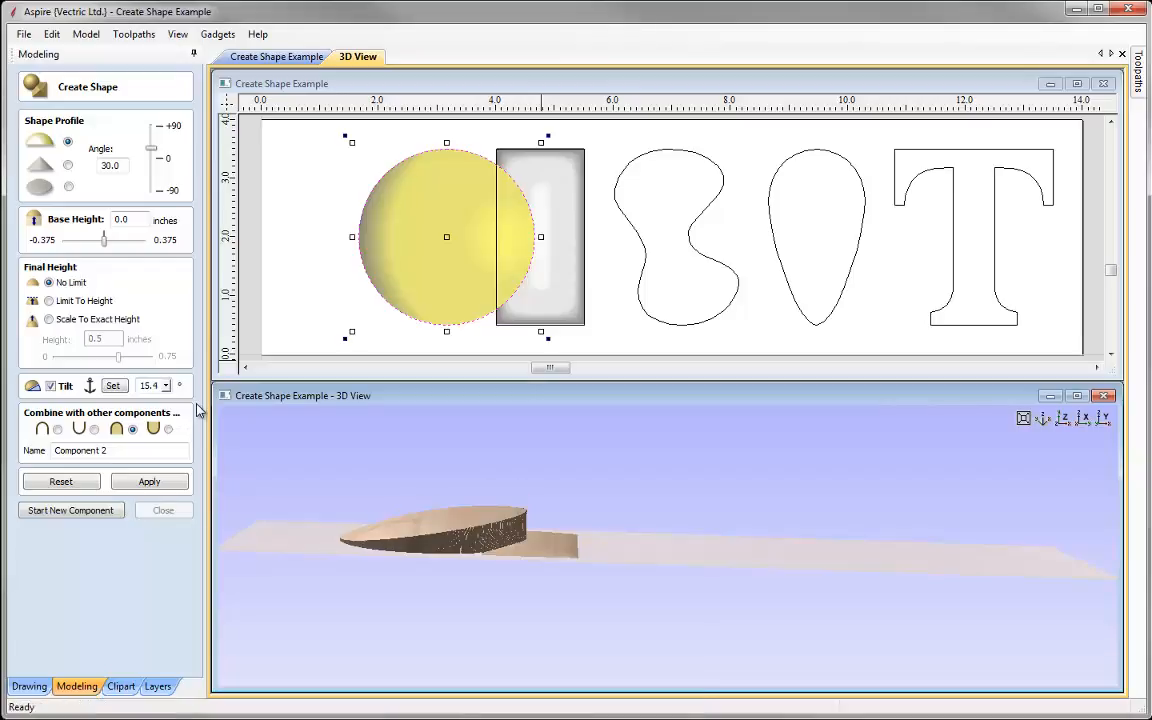
left_click(167, 386)
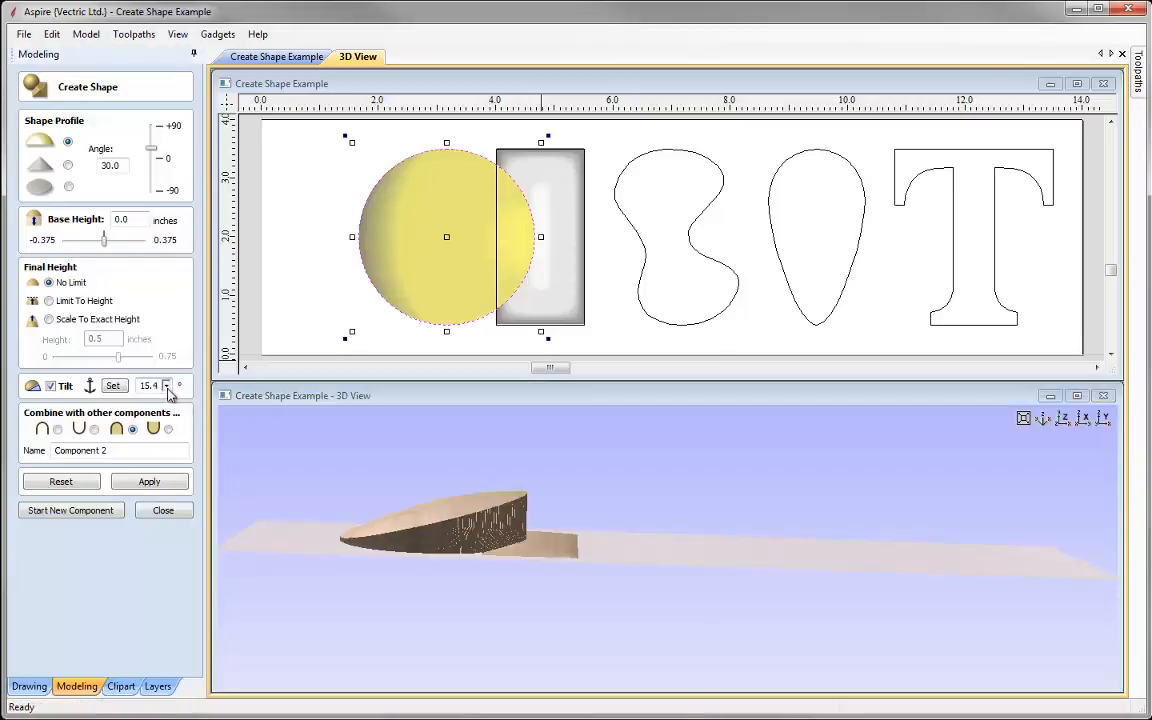
left_click_drag(174, 404, 122, 404)
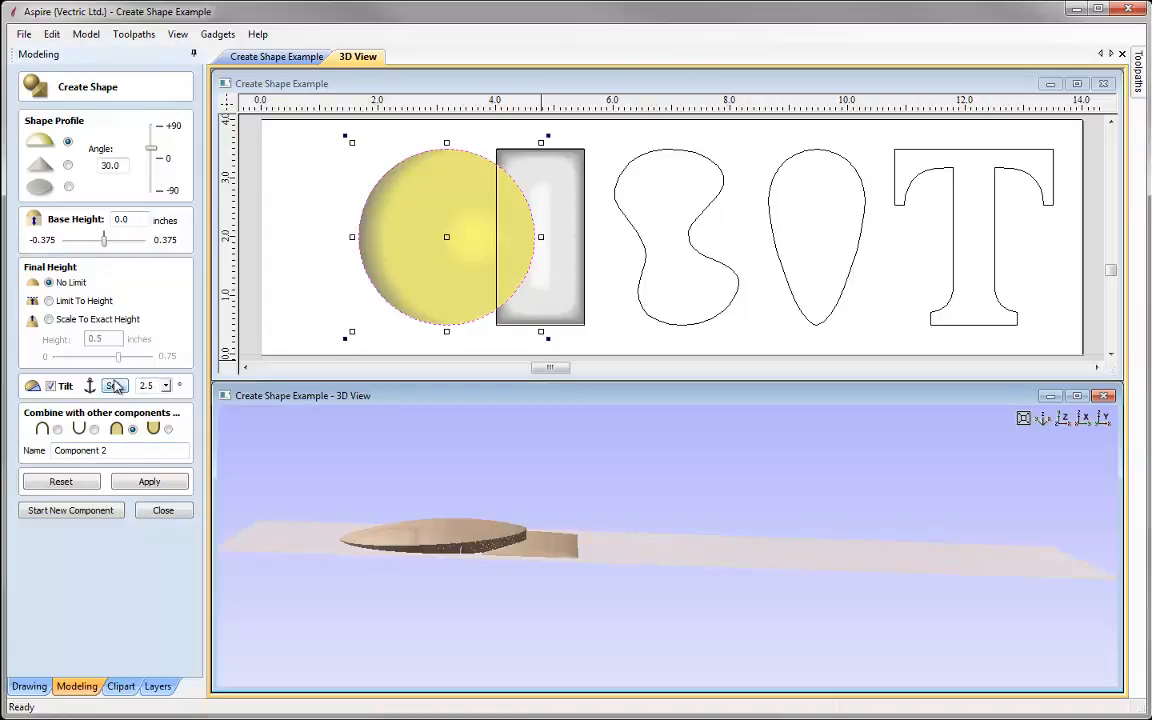
left_click(152, 482)
mouse_move(490, 535)
left_mouse_down()
mouse_move(486, 617)
mouse_move(753, 527)
mouse_move(810, 566)
mouse_move(656, 582)
mouse_move(694, 591)
mouse_move(689, 612)
mouse_move(594, 527)
mouse_move(641, 497)
mouse_move(620, 525)
mouse_move(507, 463)
mouse_move(532, 550)
mouse_move(493, 520)
left_mouse_up()
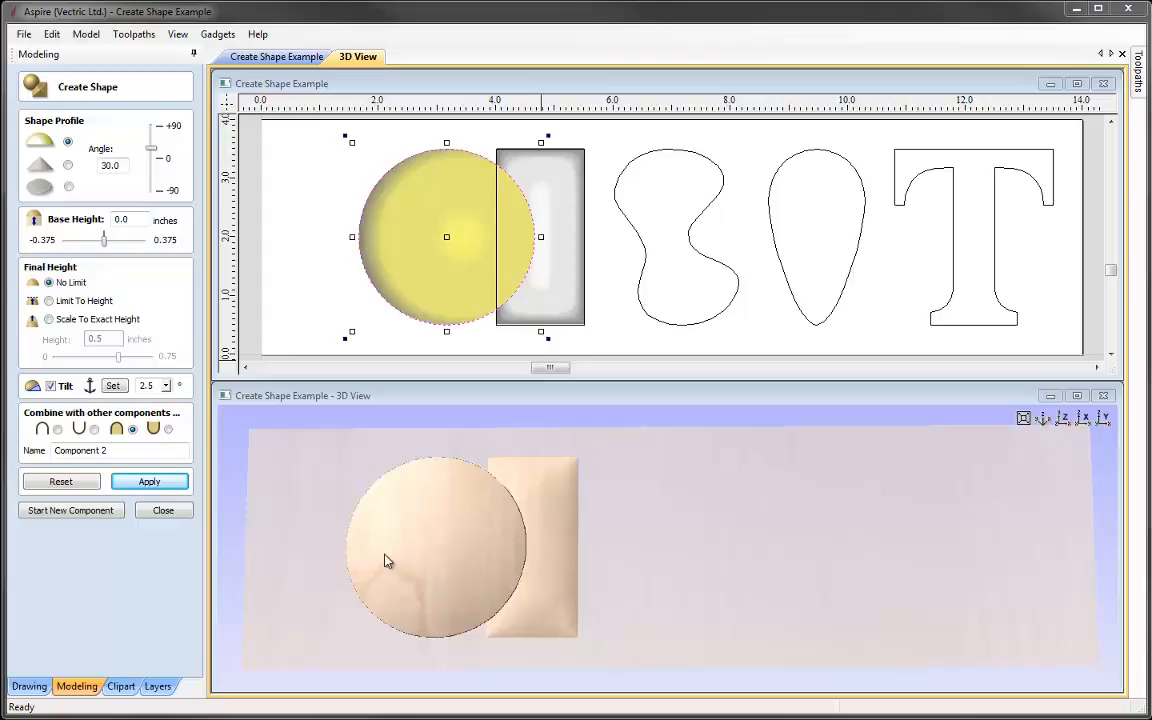
left_click(165, 511)
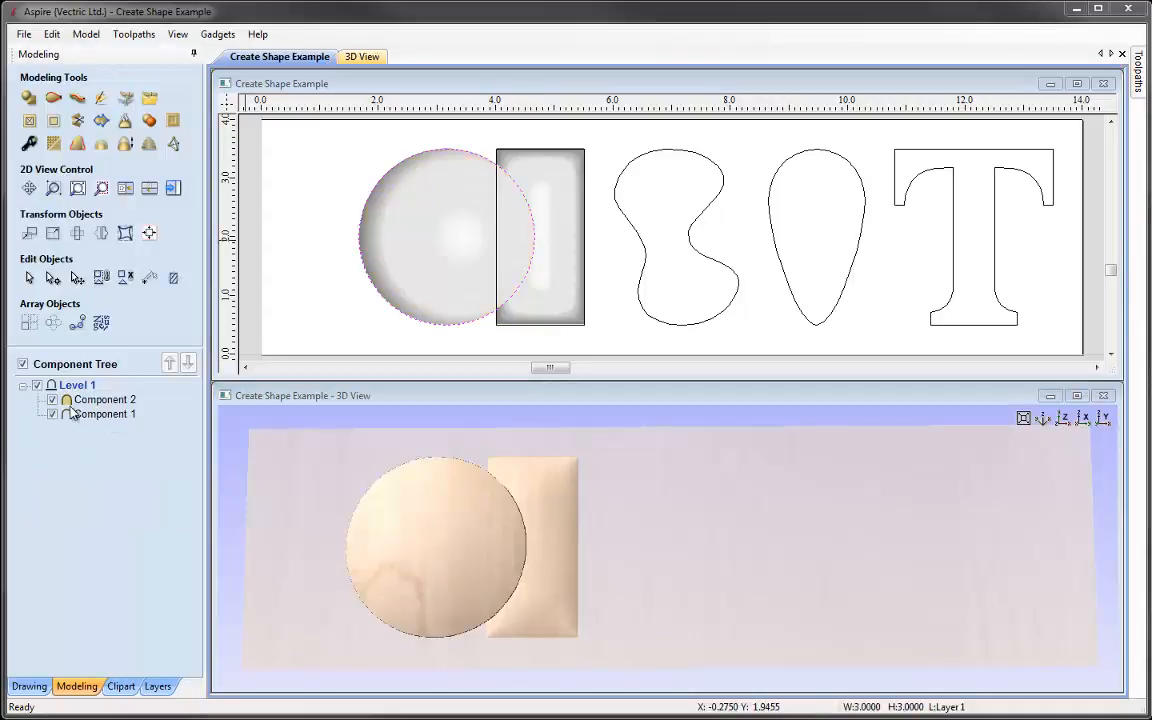
Move the circle component about 2 inches horizontally away from the rectangle, leaving its source vector in place
mouse_move(66, 400)
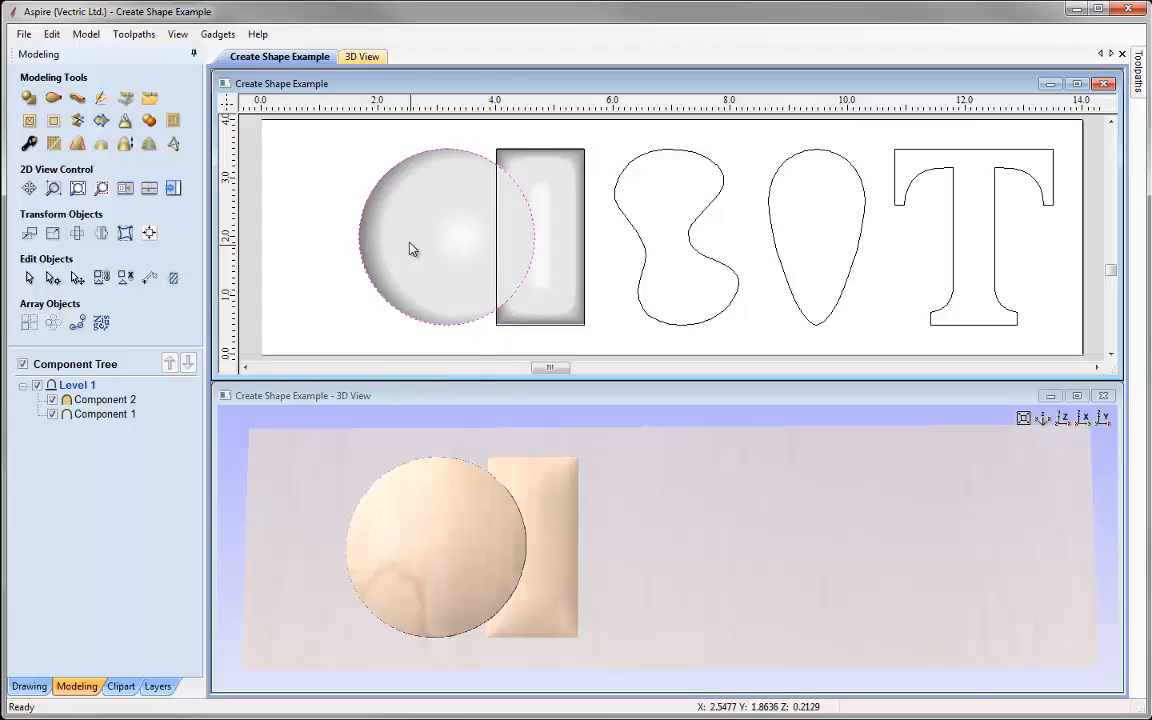
left_click(450, 218)
left_click(450, 221)
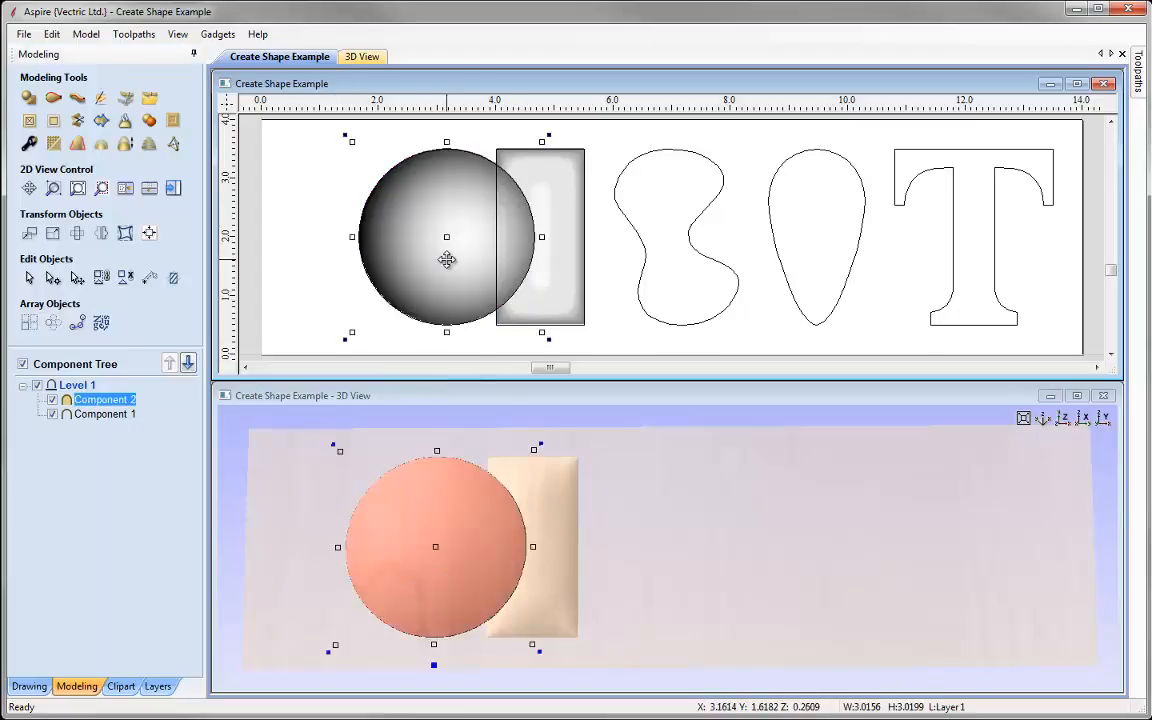
left_click_drag(455, 265, 350, 264)
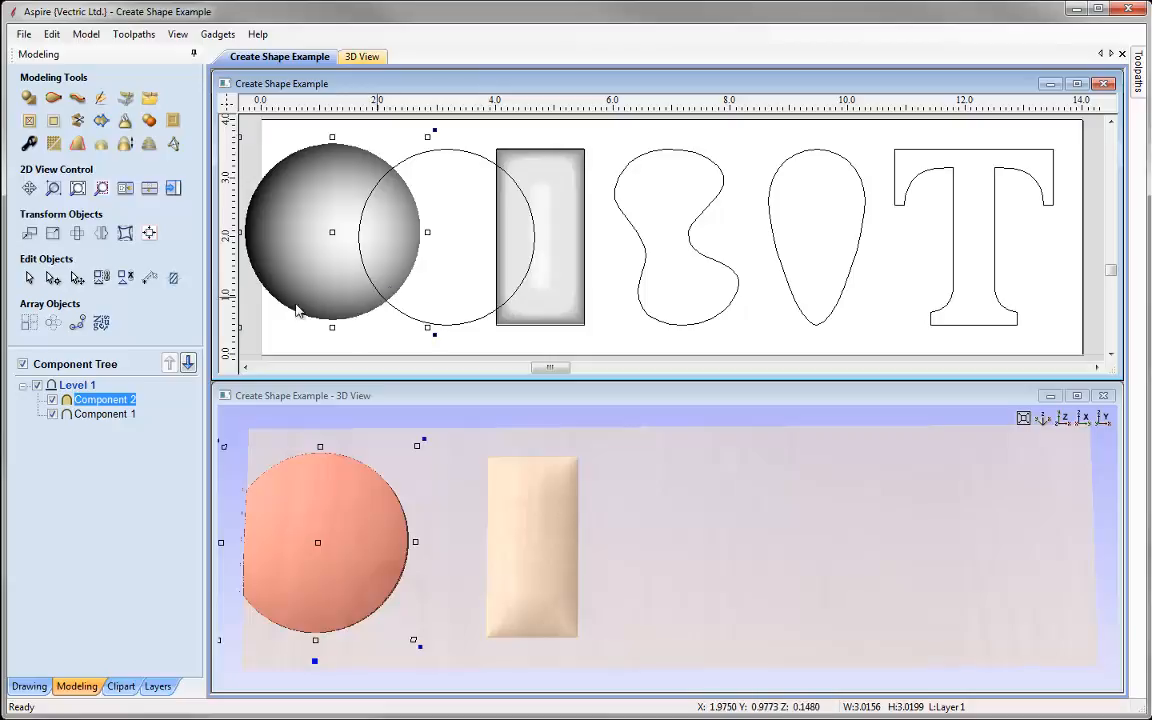
key("Escape")
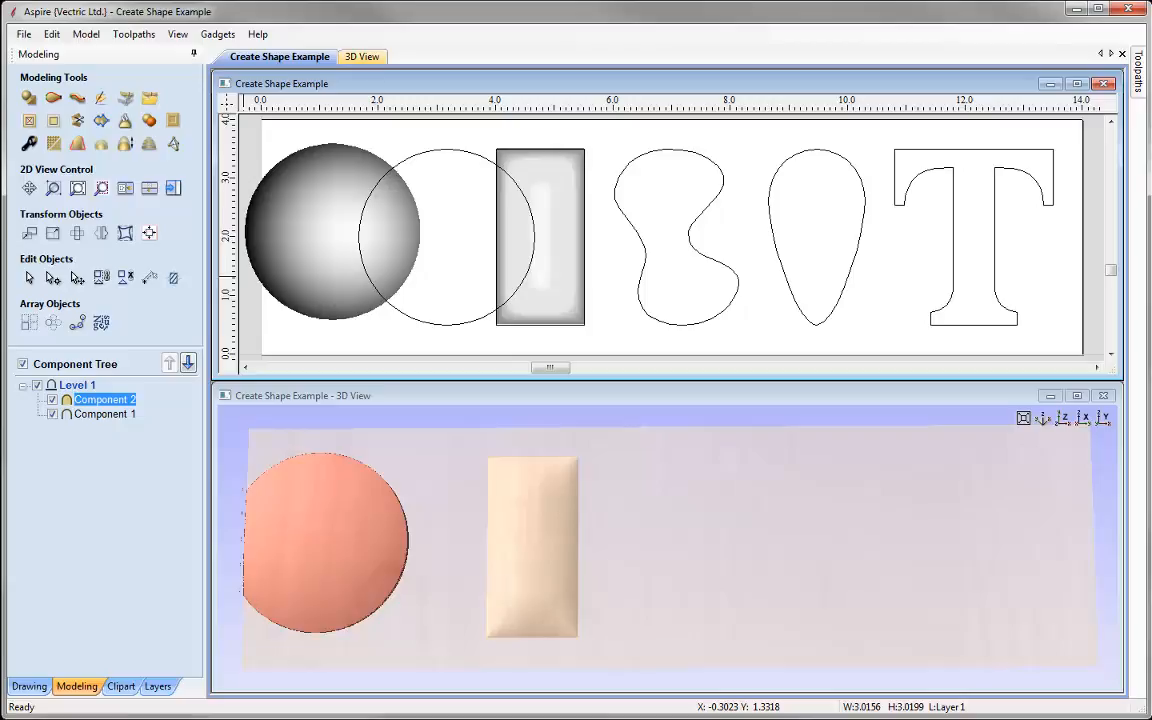
Review the Create Shape settings remembered for the circle, the curved blob, the teardrop and the T vector
left_click(30, 99)
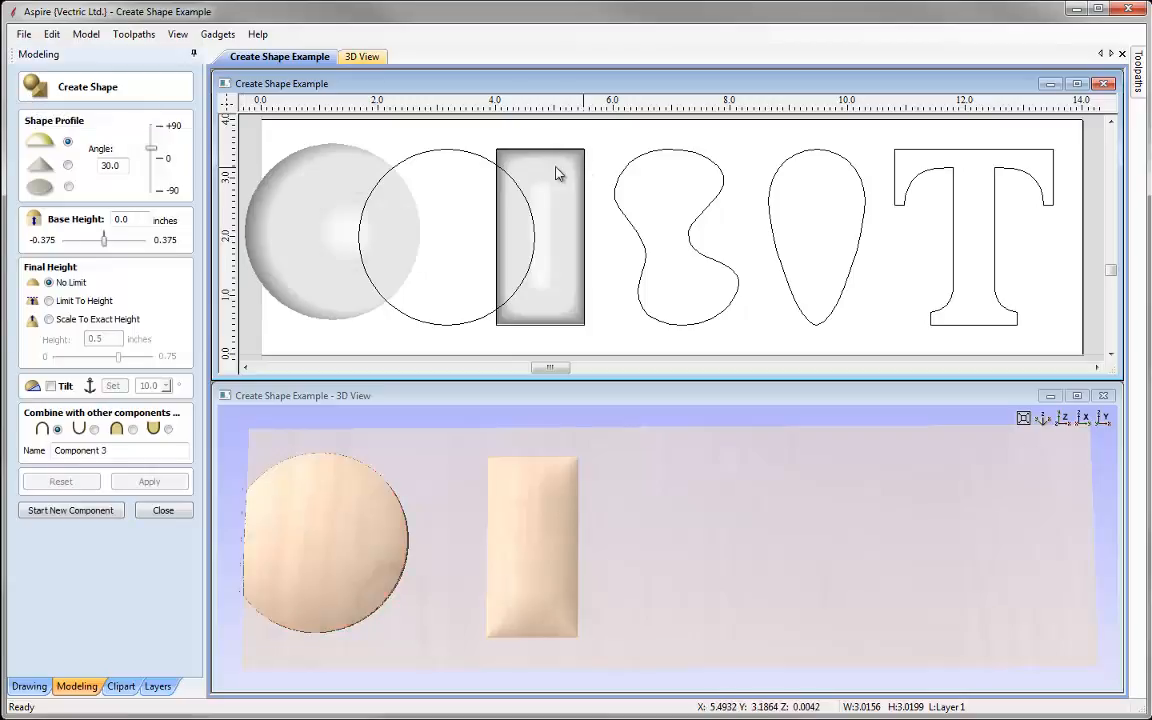
left_click(482, 163)
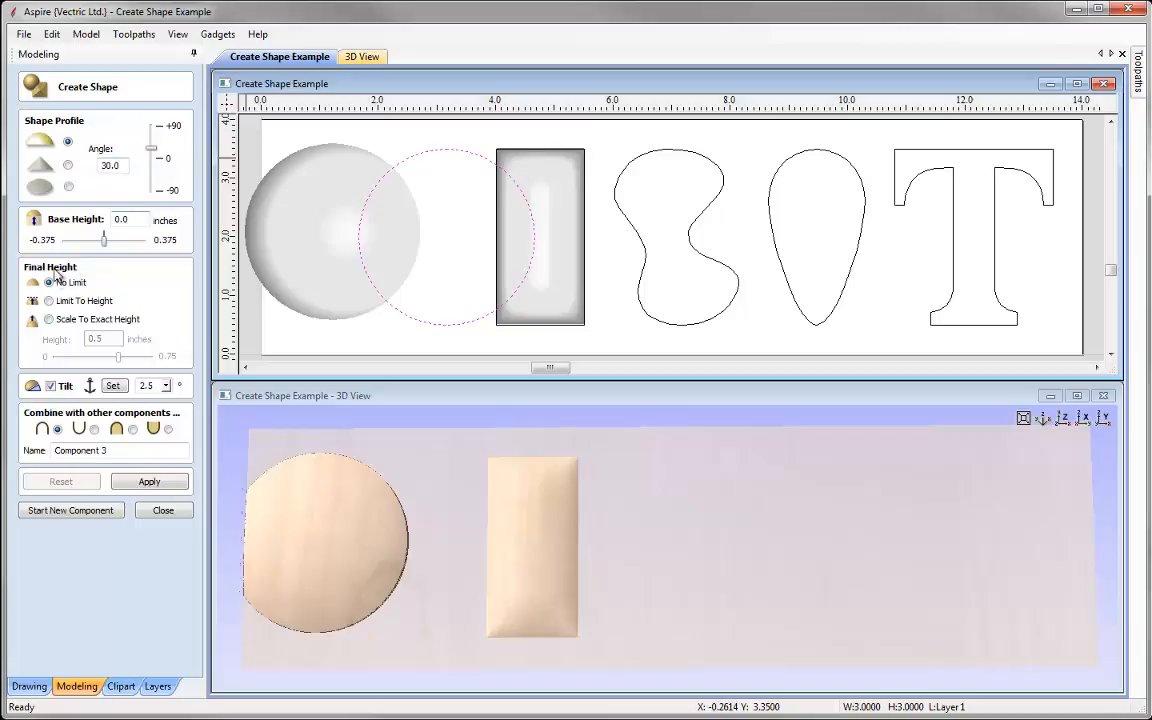
left_click(113, 385)
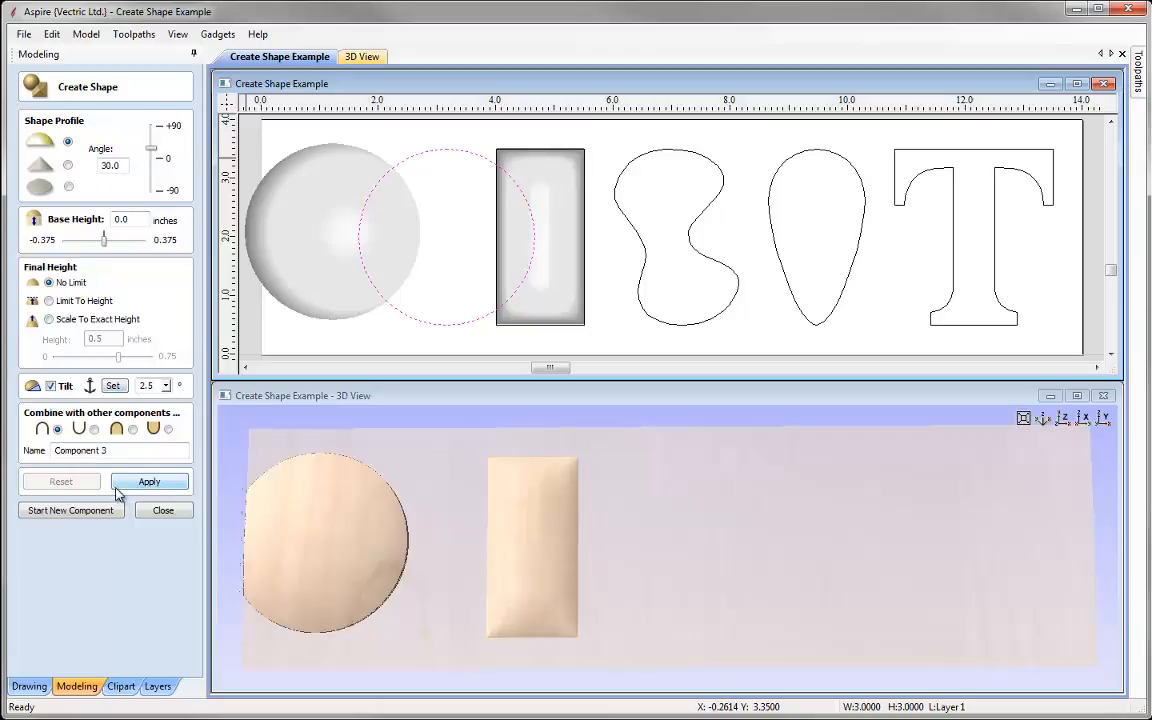
left_click(645, 288)
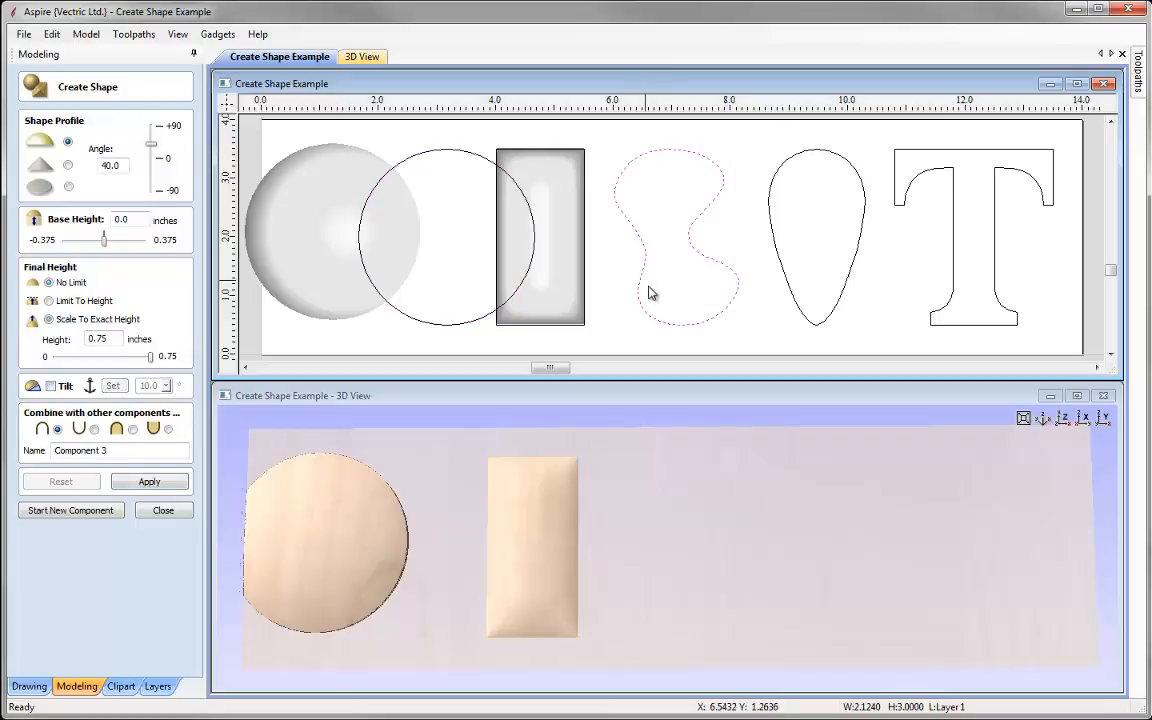
left_click(796, 264)
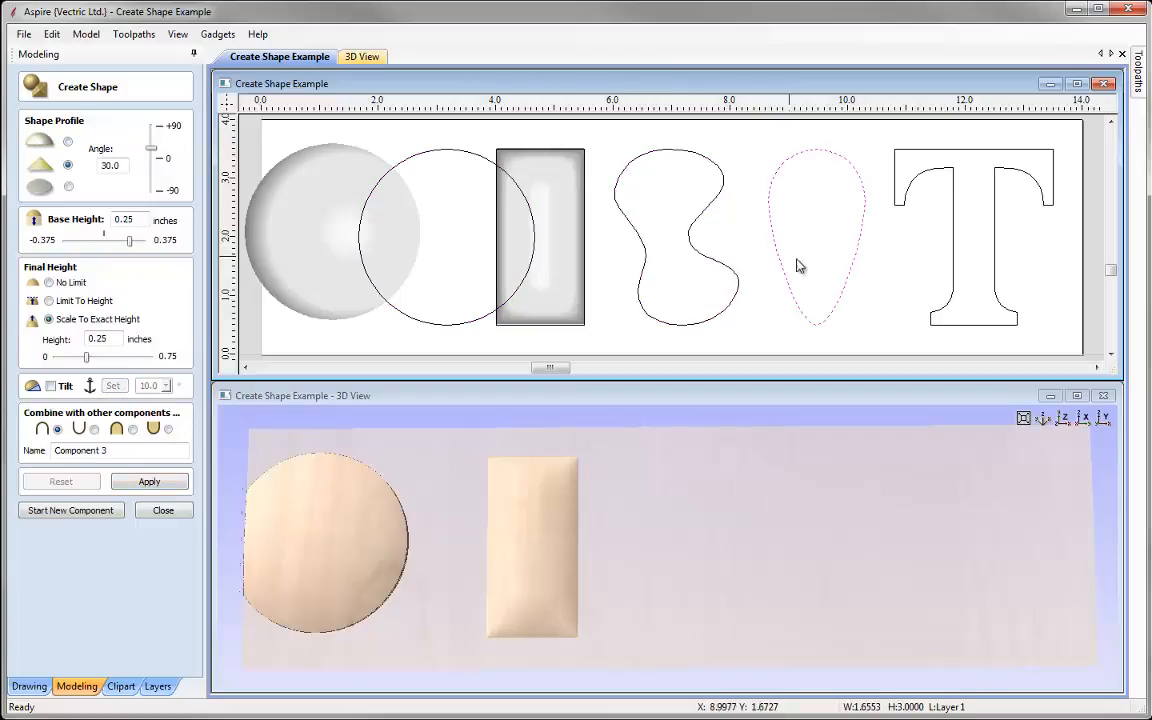
left_click(905, 182)
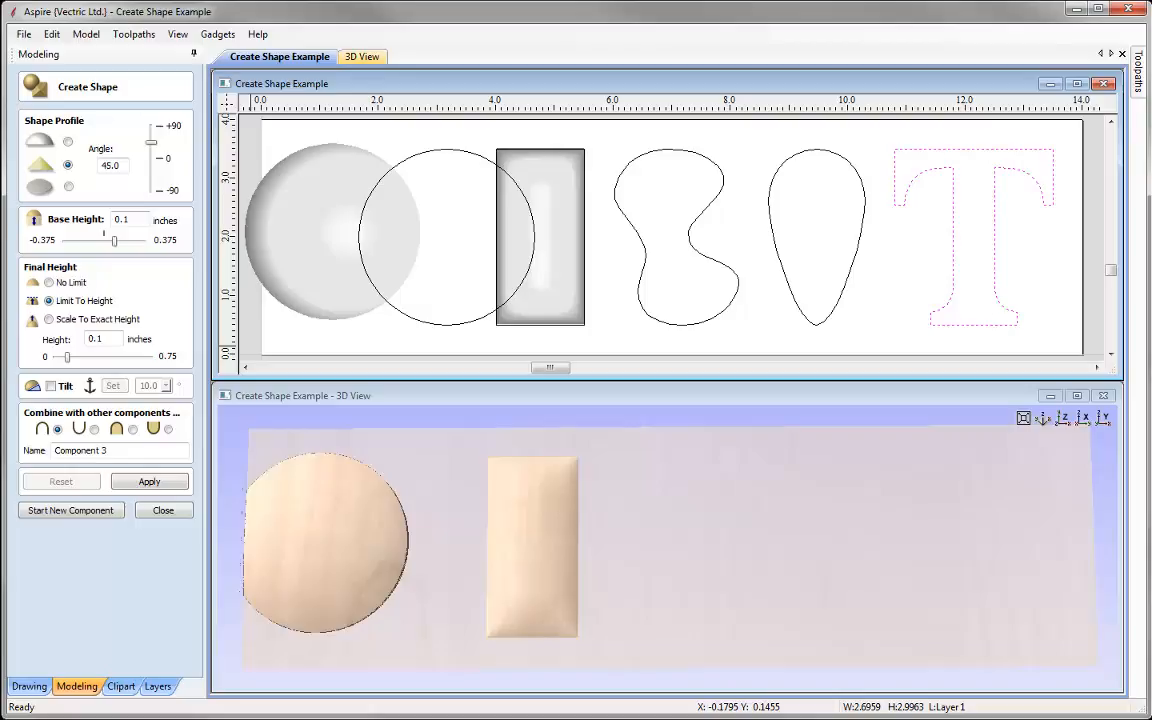
left_click(163, 510)
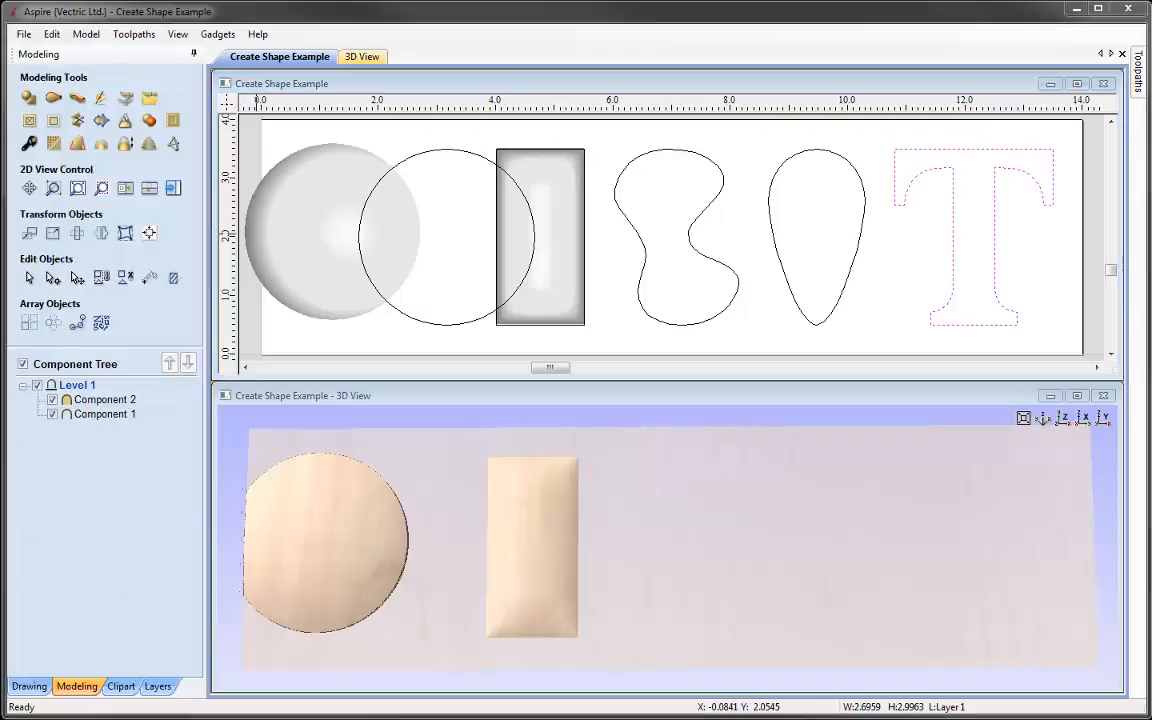